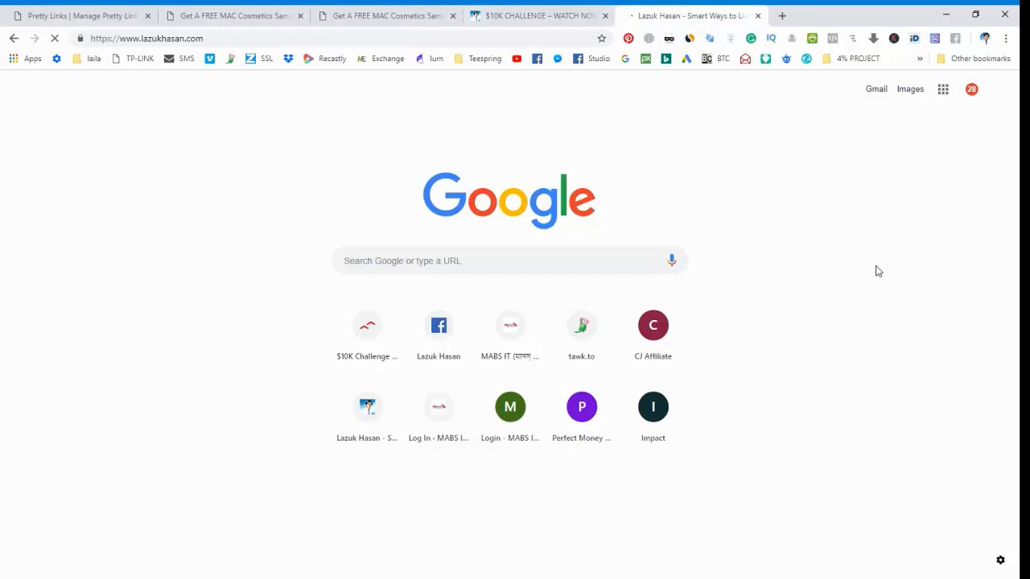
Look over the home page down to its footer and examine the linked $0 to $10K Challenge video page.
{"action": "scroll", "coordinate": [982, 298], "scroll_direction": "down", "scroll_amount": 15}
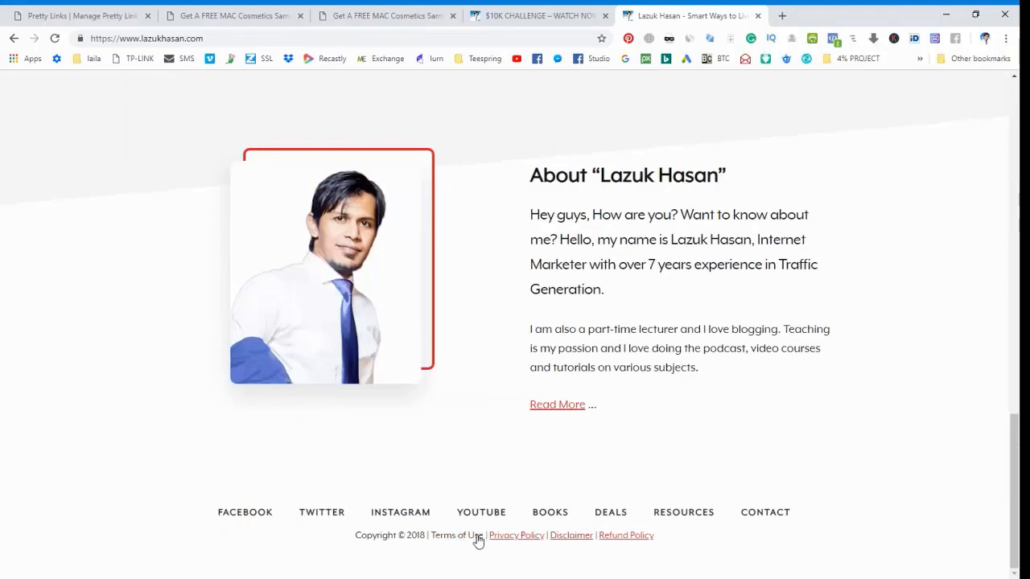
{"action": "scroll", "coordinate": [901, 457], "scroll_direction": "up", "scroll_amount": 15}
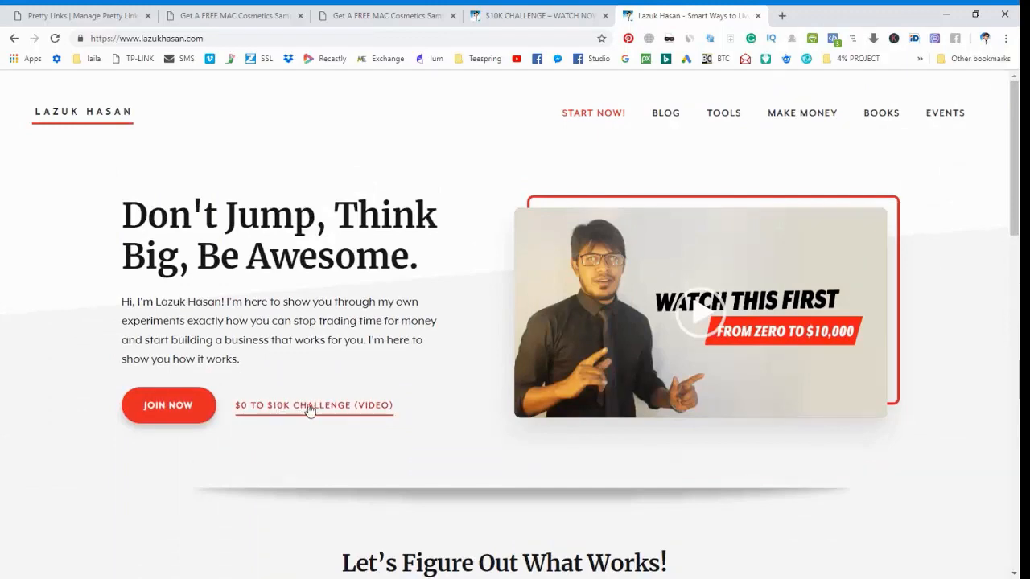
{"action": "left_click", "coordinate": [305, 414]}
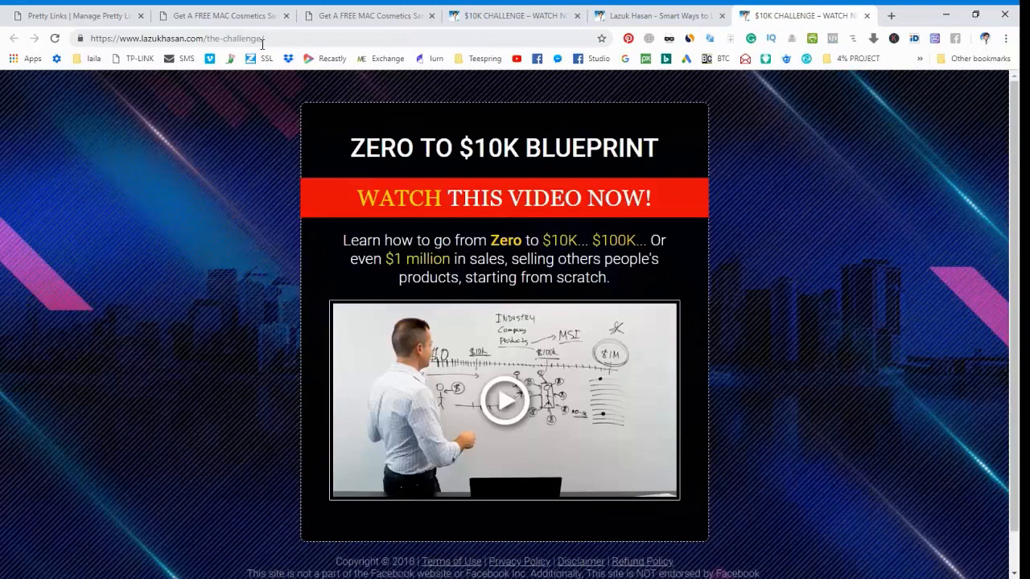
{"action": "scroll", "coordinate": [771, 340], "scroll_direction": "down", "scroll_amount": 2}
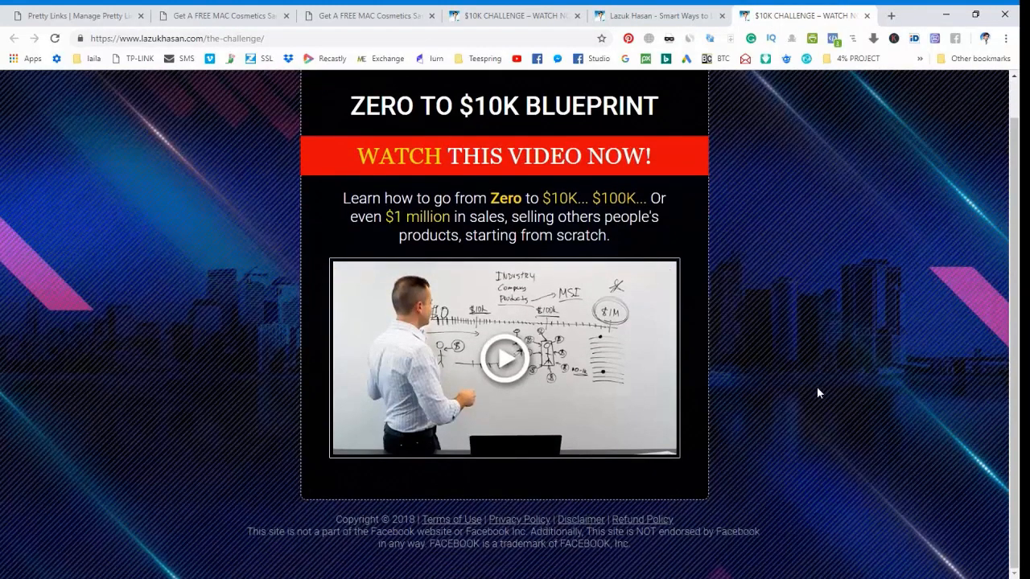
{"action": "key", "text": "ctrl+shift+Tab"}
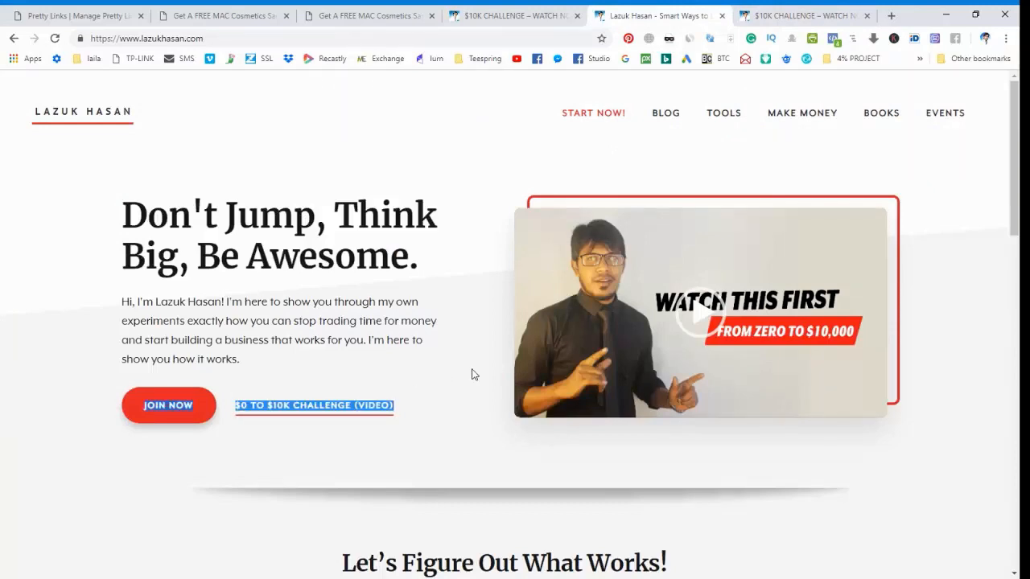
{"action": "left_click", "coordinate": [363, 407]}
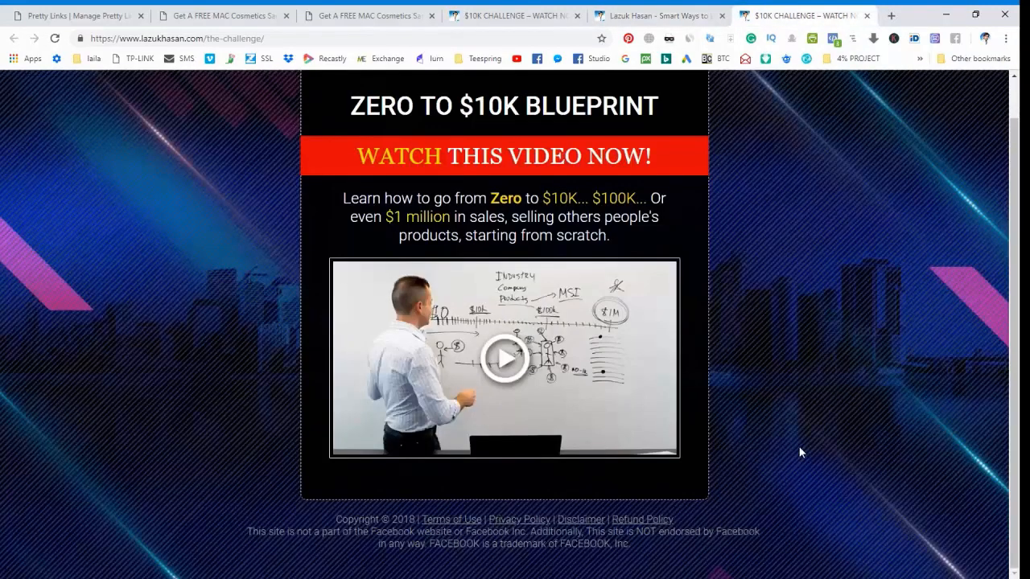
{"action": "key", "text": "ctrl+shift+Tab"}
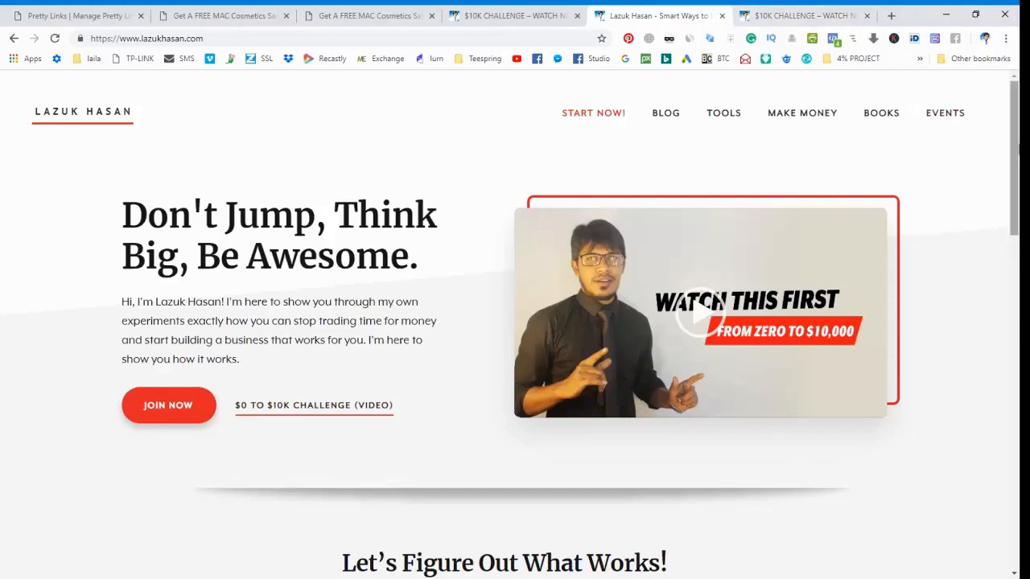
Open the Terms of Use, Privacy Policy and Disclaimer pages from the home page footer, keeping the home page open.
{"action": "left_click_drag", "start_coordinate": [1015, 157], "coordinate": [1015, 491]}
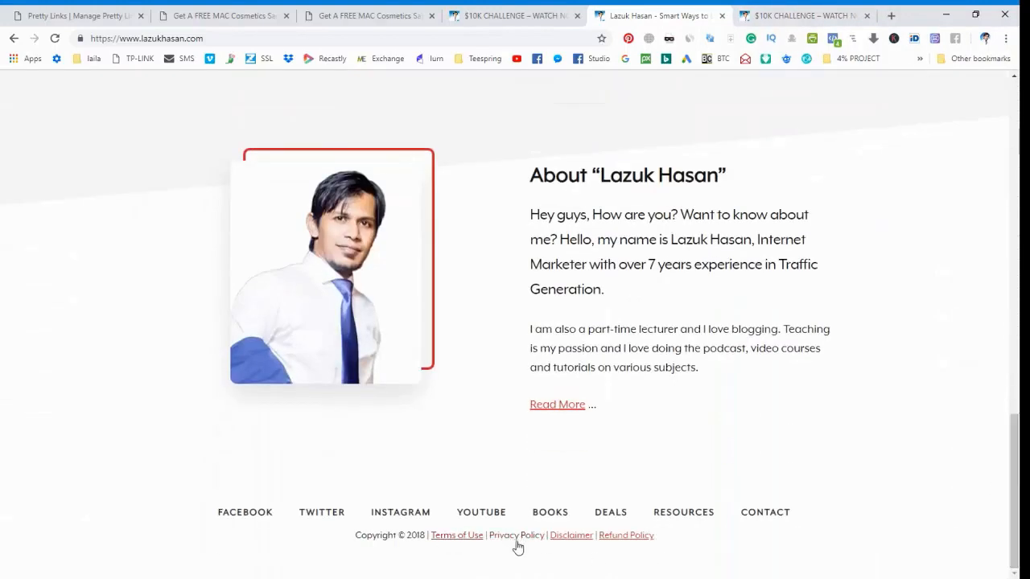
{"action": "middle_click", "coordinate": [457, 536]}
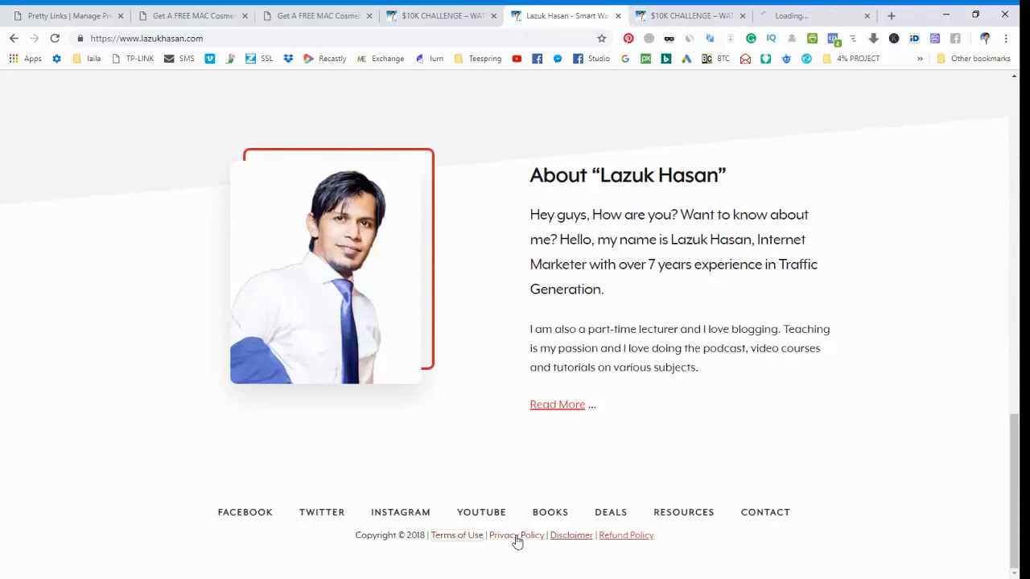
{"action": "middle_click", "coordinate": [515, 536]}
{"action": "middle_click", "coordinate": [563, 536]}
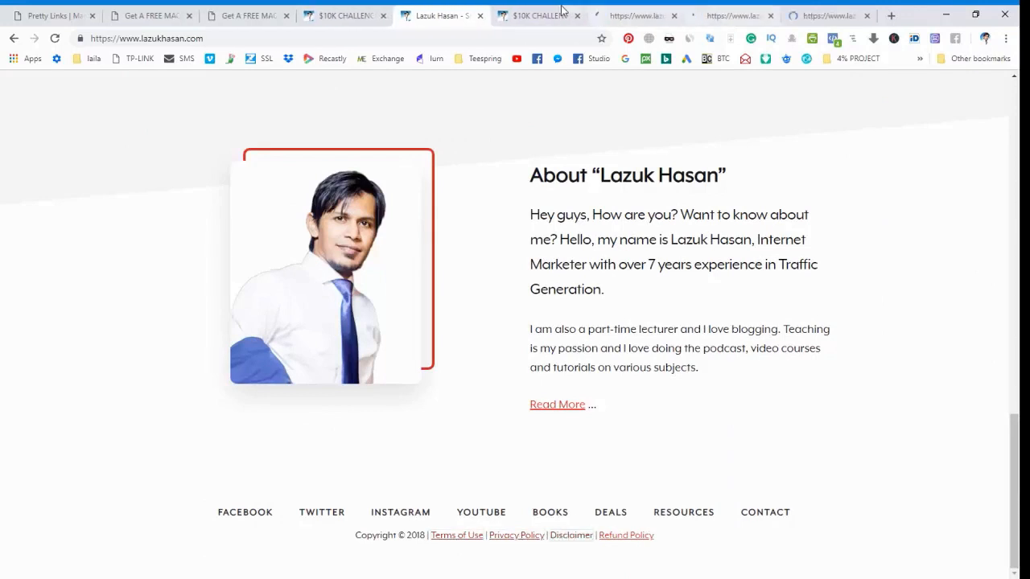
Examine the Facebook non-affiliation notice at the foot of the challenge page.
{"action": "key", "text": "ctrl+Tab"}
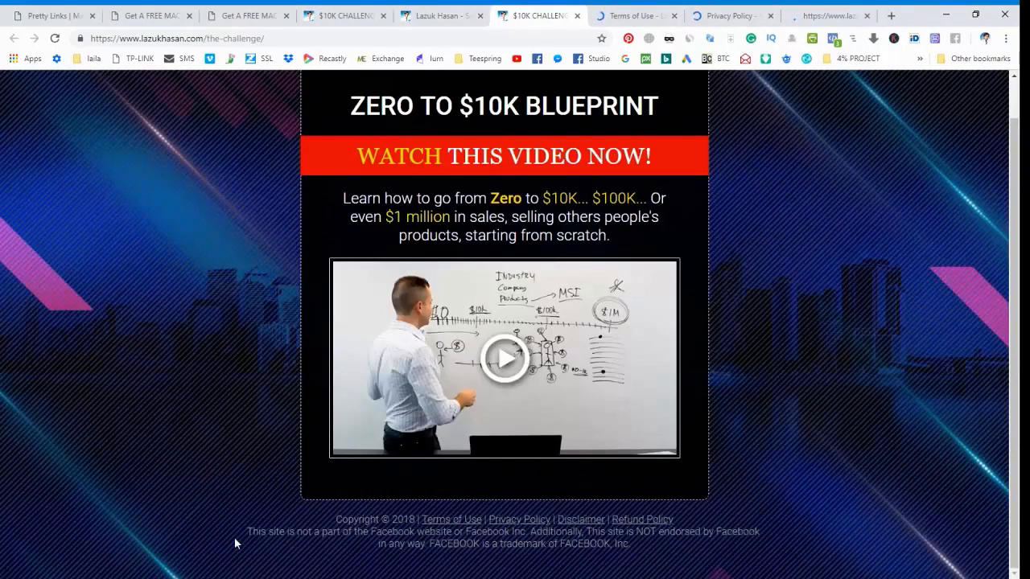
{"action": "left_click_drag", "start_coordinate": [247, 532], "coordinate": [644, 550]}
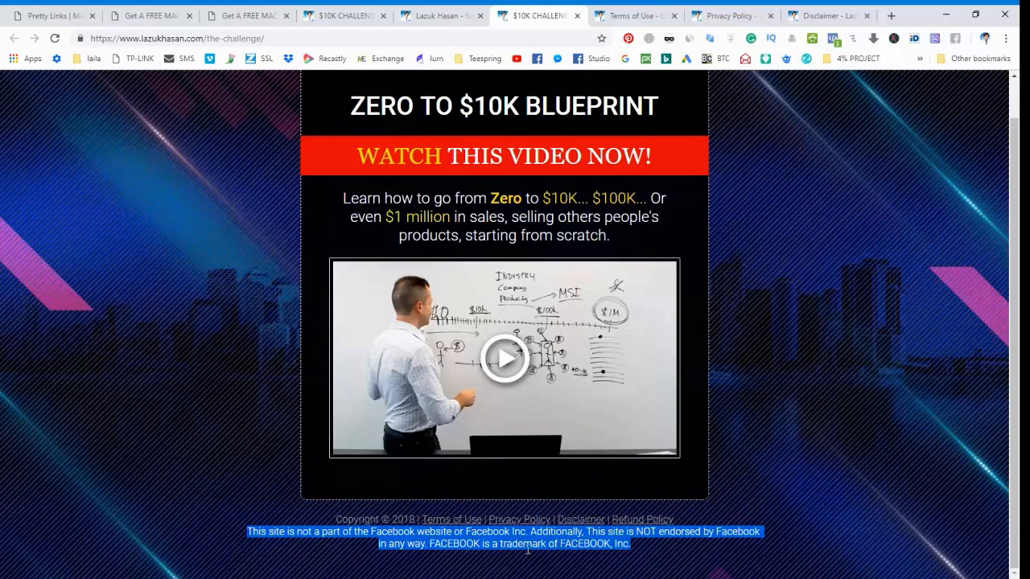
{"action": "left_click", "coordinate": [792, 366]}
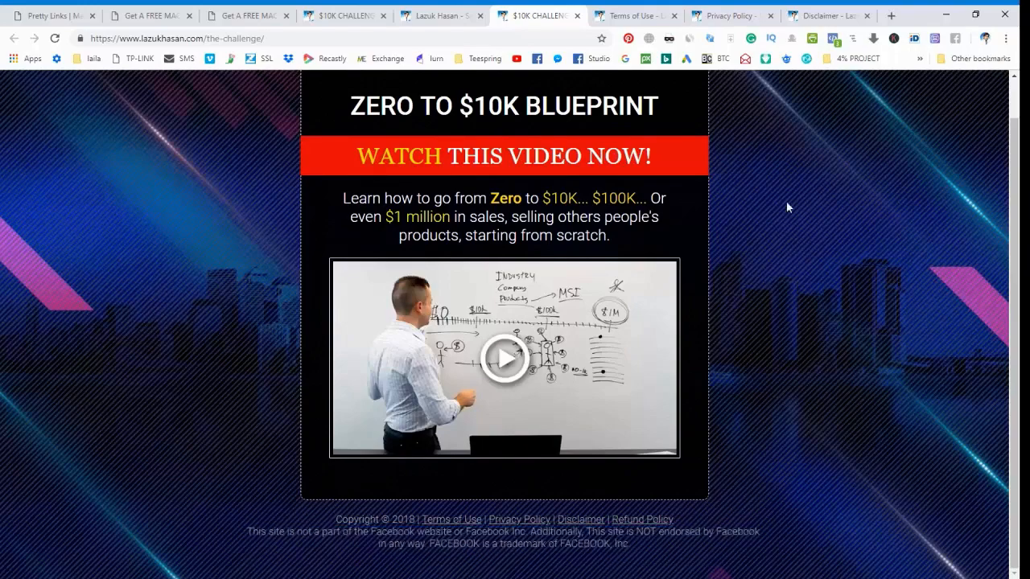
Look briefly over the opened Terms of Use, Privacy Policy and Disclaimer pages.
{"action": "left_click", "coordinate": [825, 16]}
{"action": "left_click", "coordinate": [647, 9]}
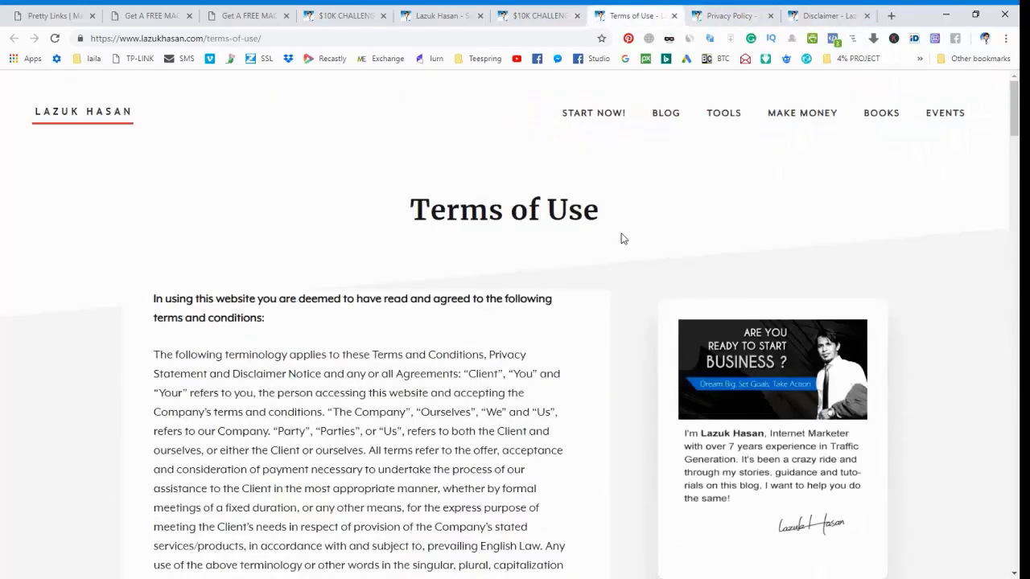
{"action": "scroll", "coordinate": [497, 258], "scroll_direction": "down", "scroll_amount": 5}
{"action": "scroll", "coordinate": [526, 339], "scroll_direction": "up", "scroll_amount": 5}
{"action": "left_click", "coordinate": [736, 14]}
{"action": "left_click", "coordinate": [826, 22]}
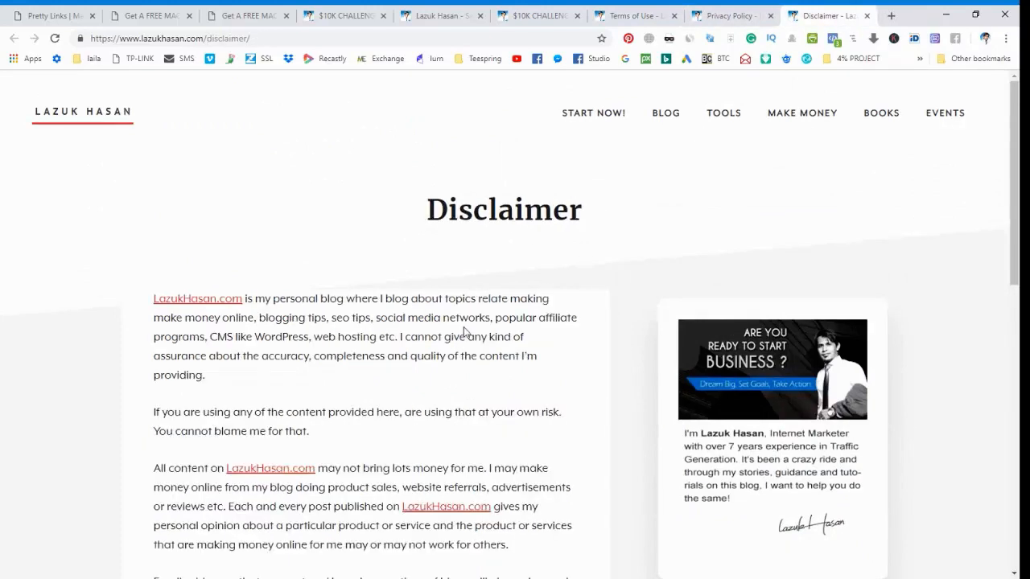
Read the Disclaimer page's paragraphs on content accuracy, earnings and e-mail use.
{"action": "scroll", "coordinate": [478, 315], "scroll_direction": "down", "scroll_amount": 4}
{"action": "scroll", "coordinate": [478, 315], "scroll_direction": "up", "scroll_amount": 4}
{"action": "scroll", "coordinate": [566, 318], "scroll_direction": "down", "scroll_amount": 2}
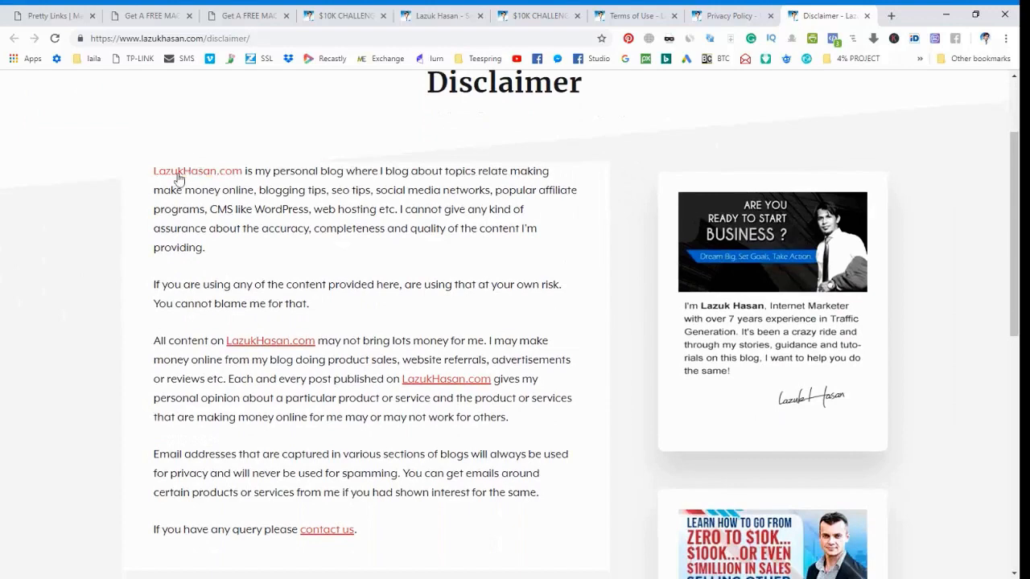
{"action": "mouse_move", "coordinate": [151, 170]}
{"action": "left_mouse_down"}
{"action": "mouse_move", "coordinate": [241, 437]}
{"action": "mouse_move", "coordinate": [356, 530]}
{"action": "mouse_move", "coordinate": [180, 311]}
{"action": "mouse_move", "coordinate": [142, 179]}
{"action": "left_mouse_up"}
{"action": "left_click", "coordinate": [393, 473]}
{"action": "left_click", "coordinate": [142, 179]}
{"action": "scroll", "coordinate": [436, 279], "scroll_direction": "up", "scroll_amount": 1}
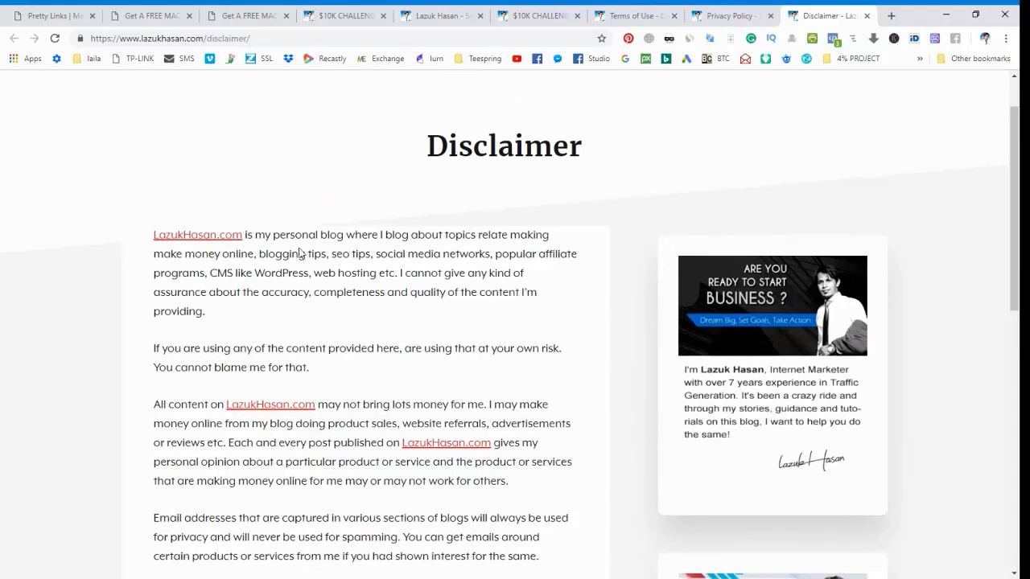
{"action": "scroll", "coordinate": [392, 308], "scroll_direction": "up", "scroll_amount": 1}
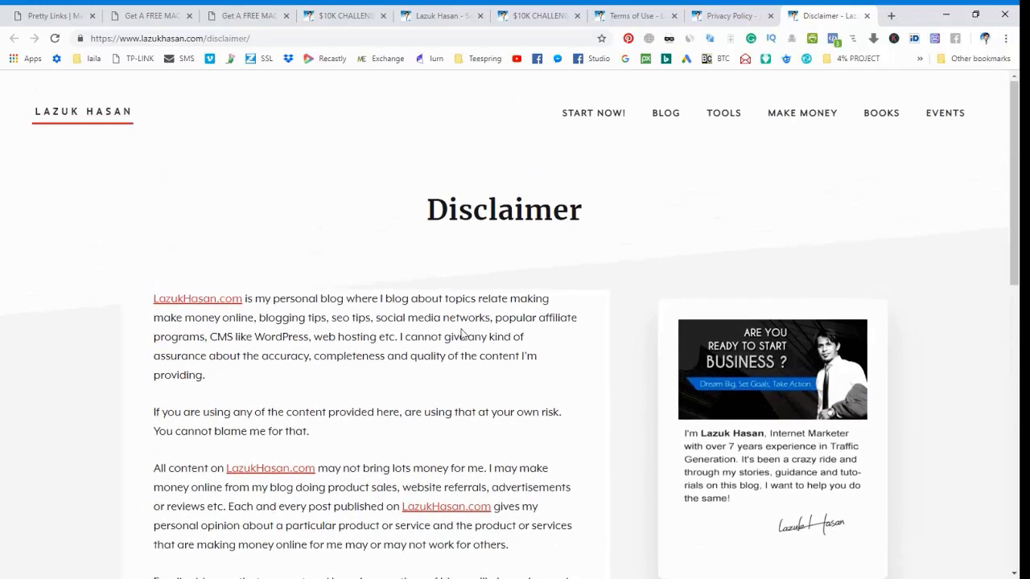
{"action": "scroll", "coordinate": [462, 333], "scroll_direction": "down", "scroll_amount": 7}
{"action": "scroll", "coordinate": [462, 330], "scroll_direction": "up", "scroll_amount": 7}
{"action": "scroll", "coordinate": [232, 330], "scroll_direction": "down", "scroll_amount": 2}
Read through the Terms of Use page, including its confidentiality, company registration and Force Majeure sections.
{"action": "left_click", "coordinate": [620, 13]}
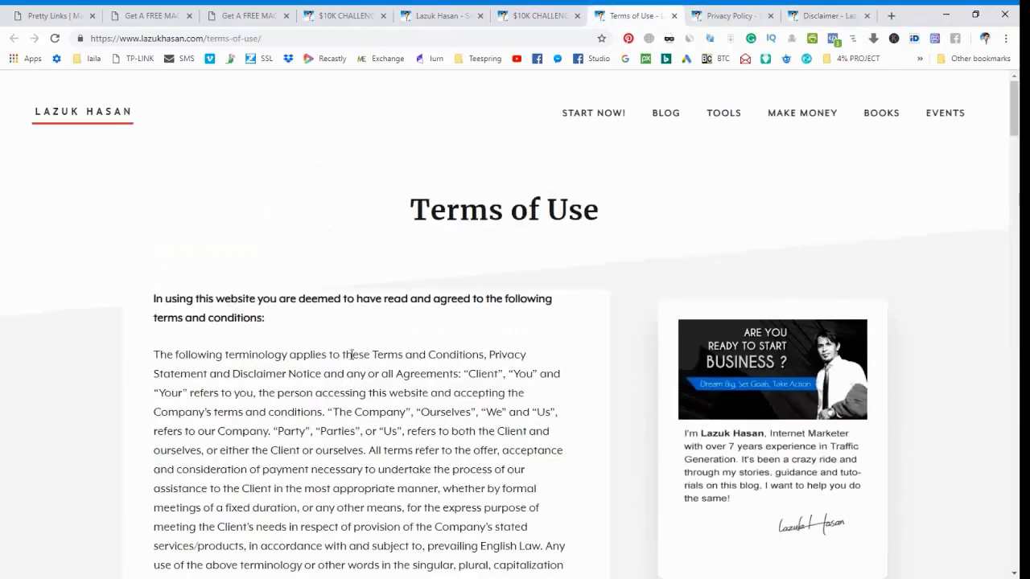
{"action": "scroll", "coordinate": [365, 331], "scroll_direction": "down", "scroll_amount": 20}
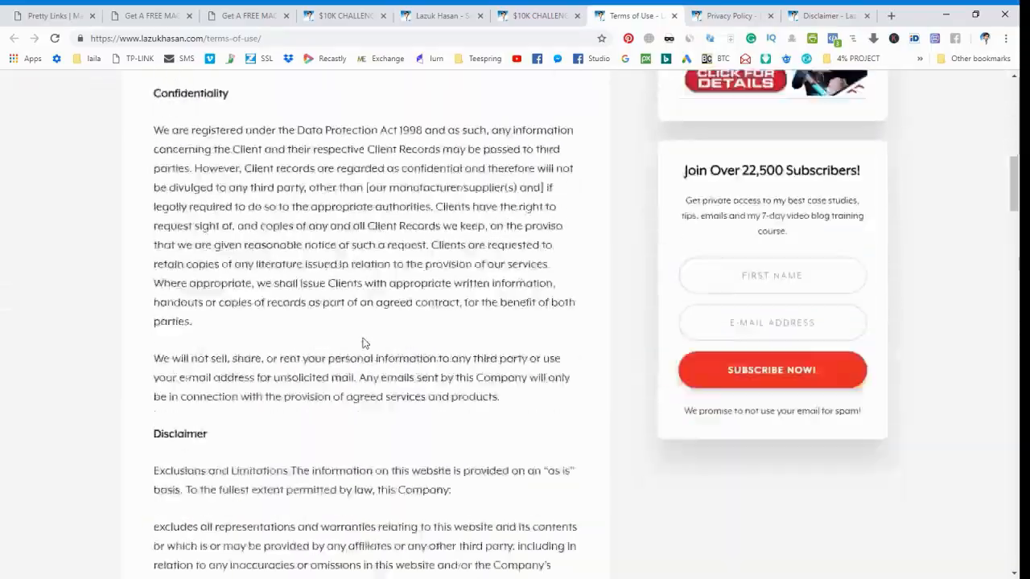
{"action": "scroll", "coordinate": [364, 338], "scroll_direction": "down", "scroll_amount": 20}
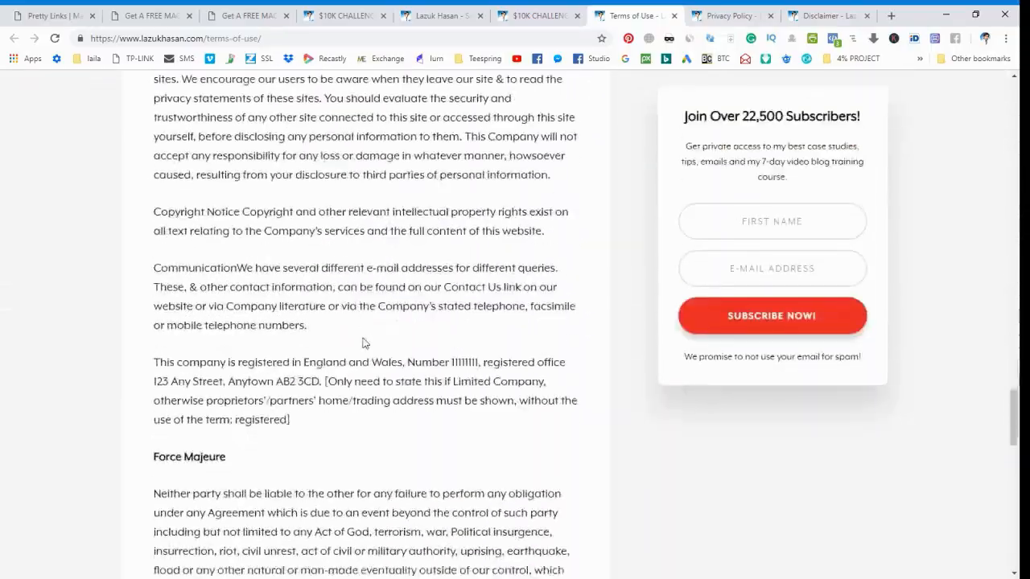
{"action": "scroll", "coordinate": [363, 338], "scroll_direction": "down", "scroll_amount": 5}
{"action": "scroll", "coordinate": [363, 338], "scroll_direction": "up", "scroll_amount": 20}
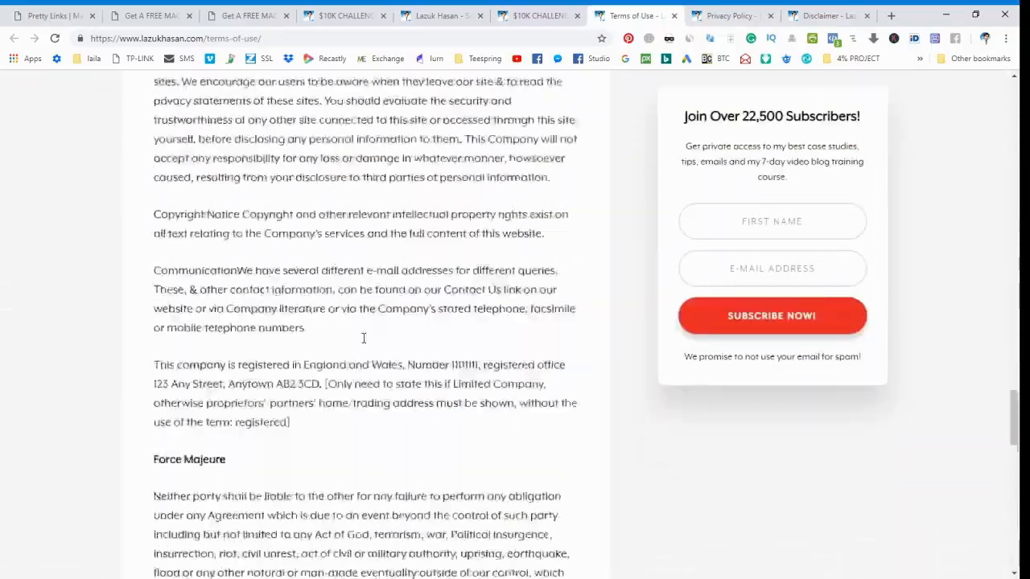
{"action": "scroll", "coordinate": [364, 338], "scroll_direction": "up", "scroll_amount": 20}
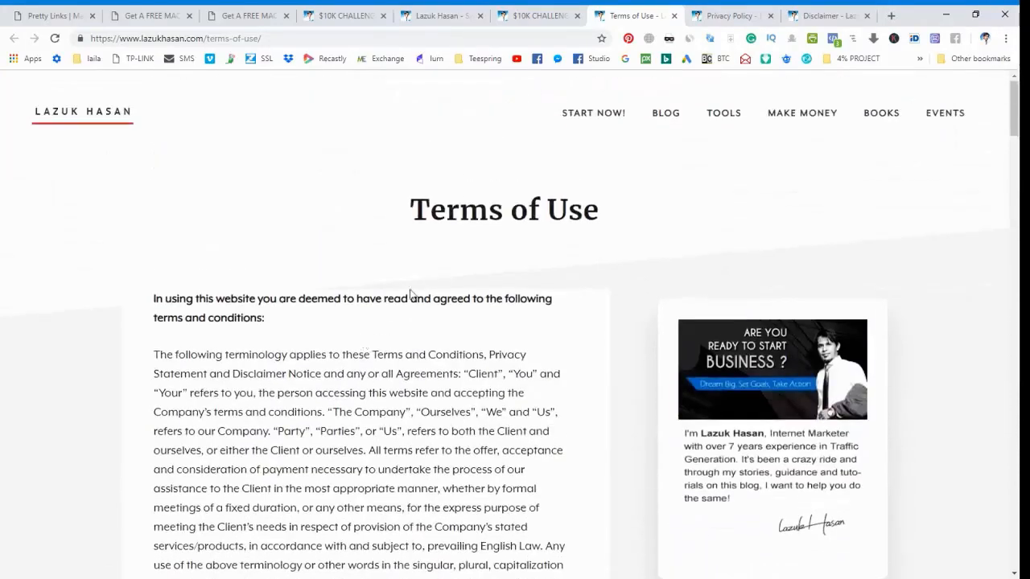
Copy the Terms of Use heading and create a new page in the OfferX.Network WordPress admin titled "Terms of Use".
{"action": "triple_click", "coordinate": [481, 197]}
{"action": "key", "text": "ctrl+c"}
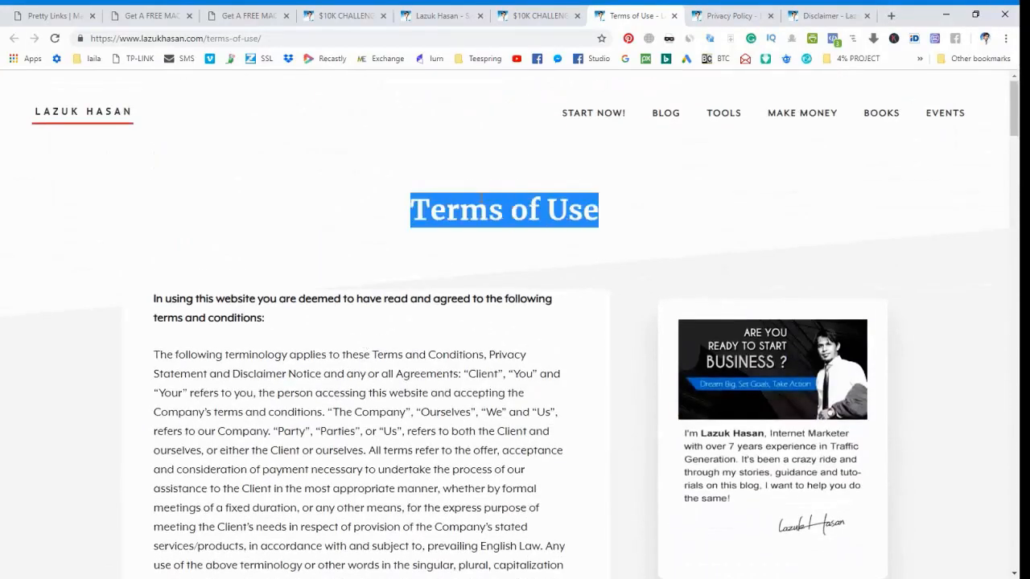
{"action": "left_click", "coordinate": [81, 15]}
{"action": "mouse_move", "coordinate": [56, 186]}
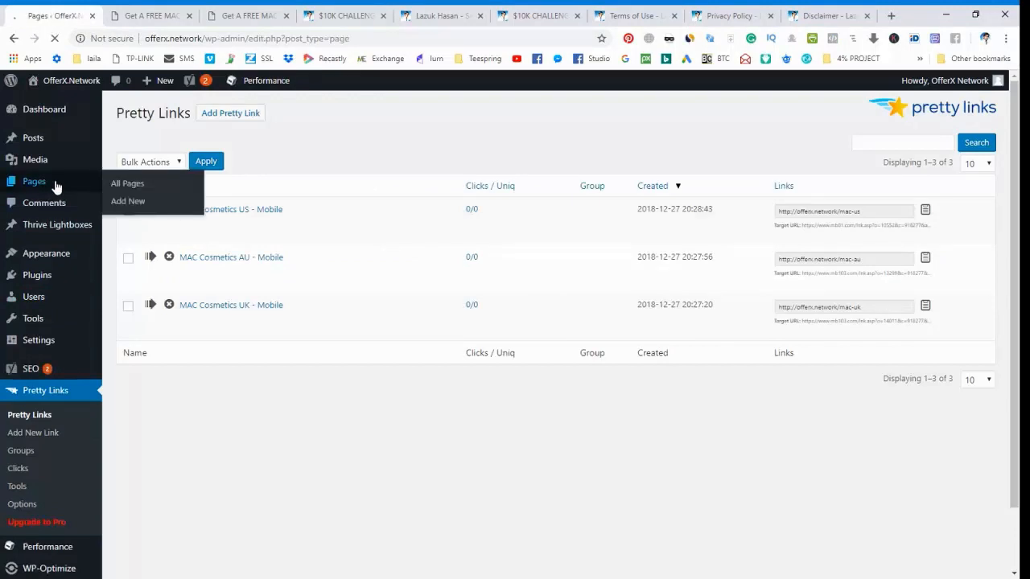
{"action": "left_click", "coordinate": [183, 113]}
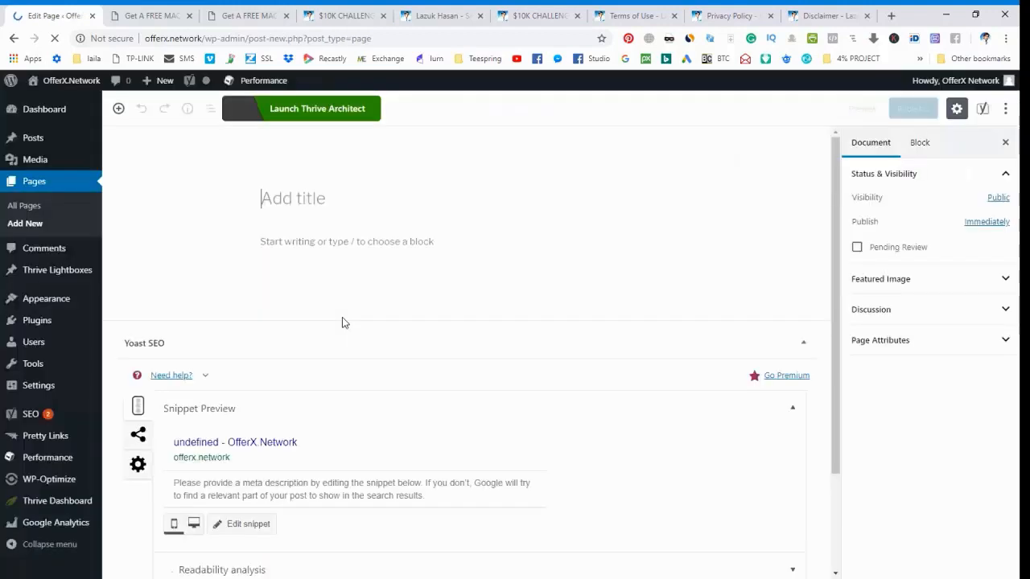
{"action": "key", "text": "ctrl+v"}
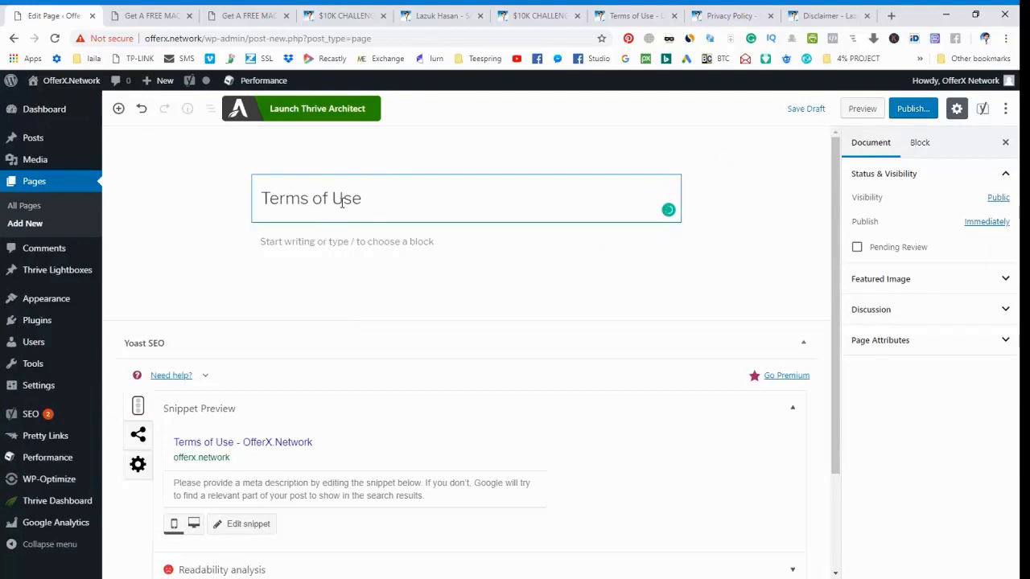
Copy the full Terms of Use body text through the copyright line and paste it into the new page's content.
{"action": "left_click", "coordinate": [636, 16]}
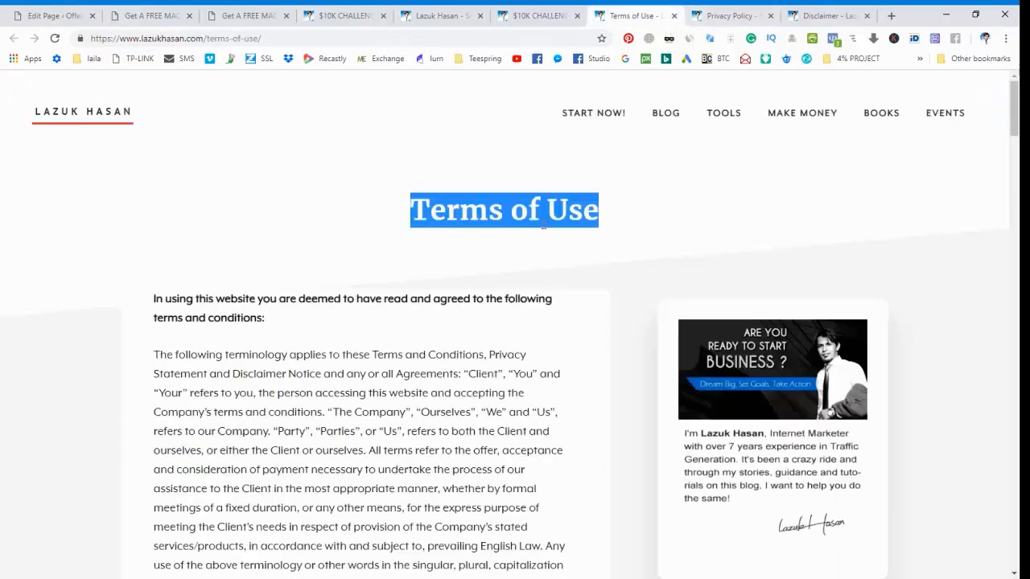
{"action": "left_click", "coordinate": [241, 462]}
{"action": "left_click_drag", "start_coordinate": [154, 301], "coordinate": [404, 462]}
{"action": "scroll", "coordinate": [237, 468], "scroll_direction": "down", "scroll_amount": 15}
{"action": "scroll", "coordinate": [238, 473], "scroll_direction": "up", "scroll_amount": 1}
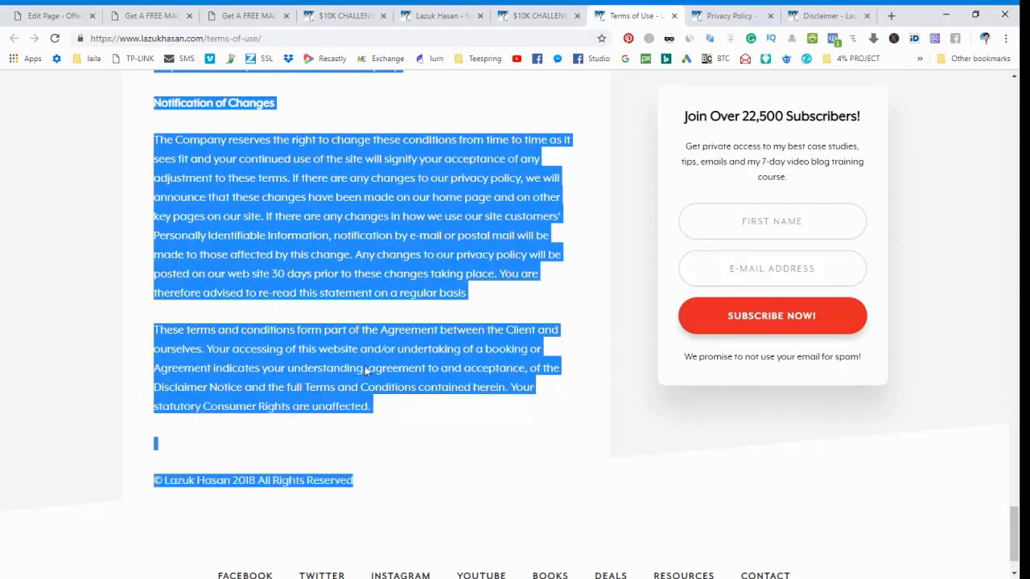
{"action": "left_click", "coordinate": [53, 16]}
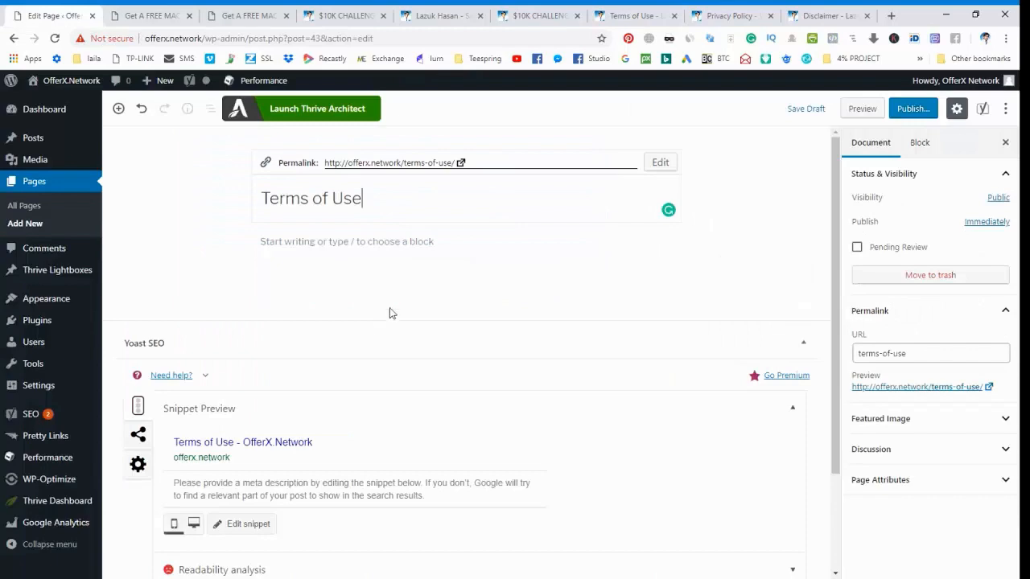
{"action": "left_click", "coordinate": [359, 294]}
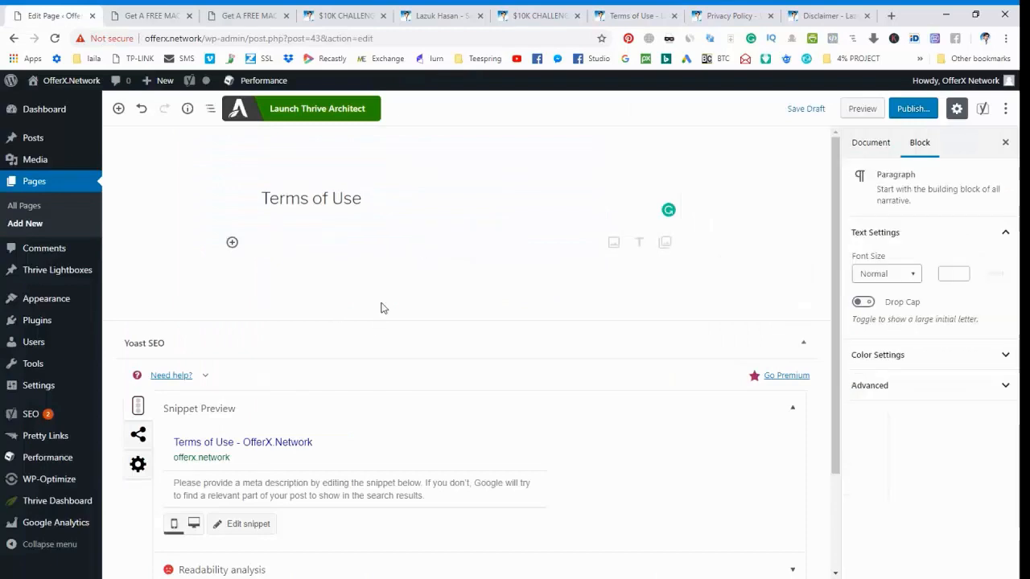
{"action": "key", "text": "ctrl+v"}
Replace the owner's name in the closing copyright line of the Terms of Use page with "OfferX Network".
{"action": "left_click", "coordinate": [195, 414]}
{"action": "scroll", "coordinate": [196, 414], "scroll_direction": "down", "scroll_amount": 2}
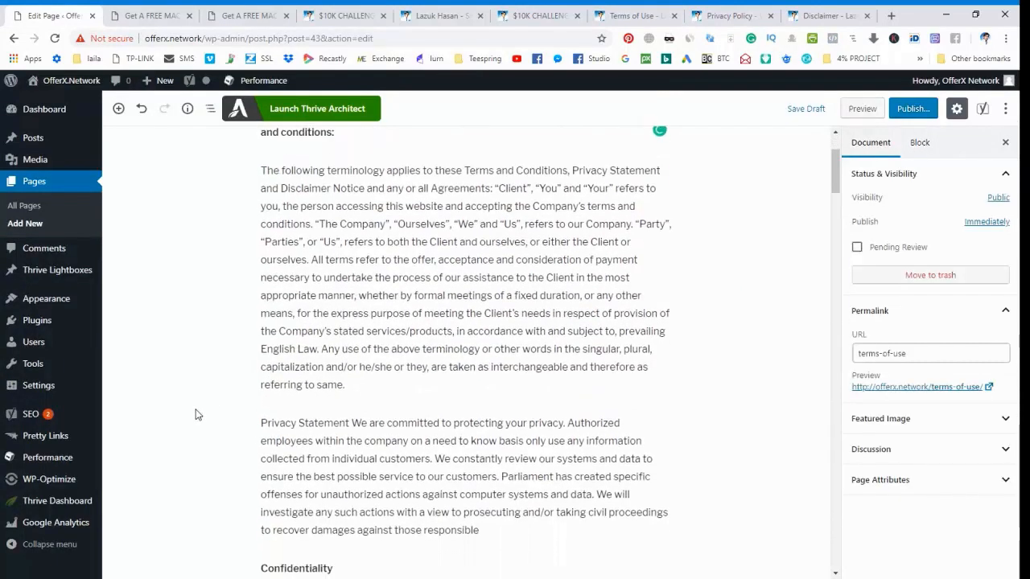
{"action": "scroll", "coordinate": [196, 414], "scroll_direction": "down", "scroll_amount": 20}
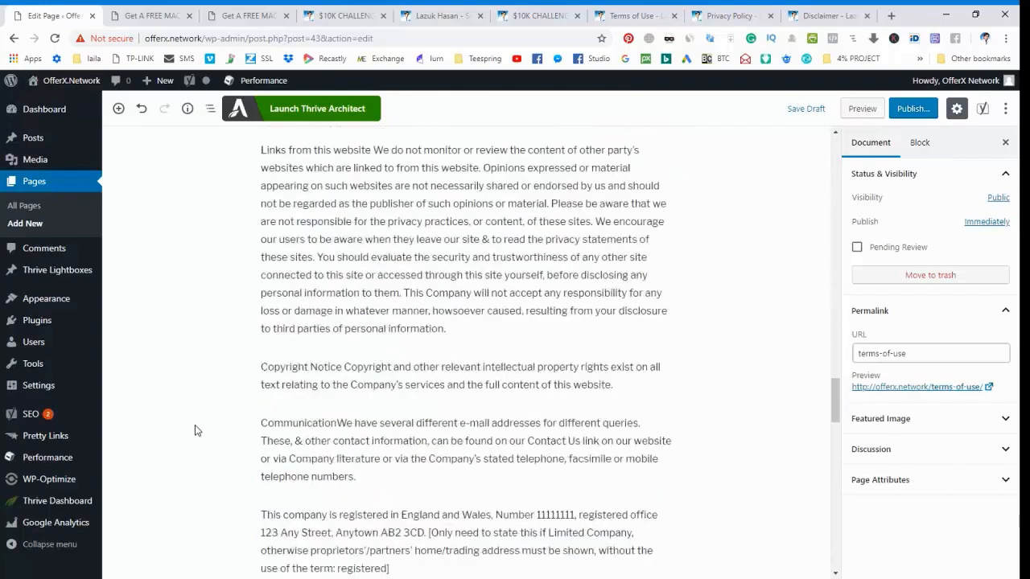
{"action": "scroll", "coordinate": [194, 430], "scroll_direction": "down", "scroll_amount": 15}
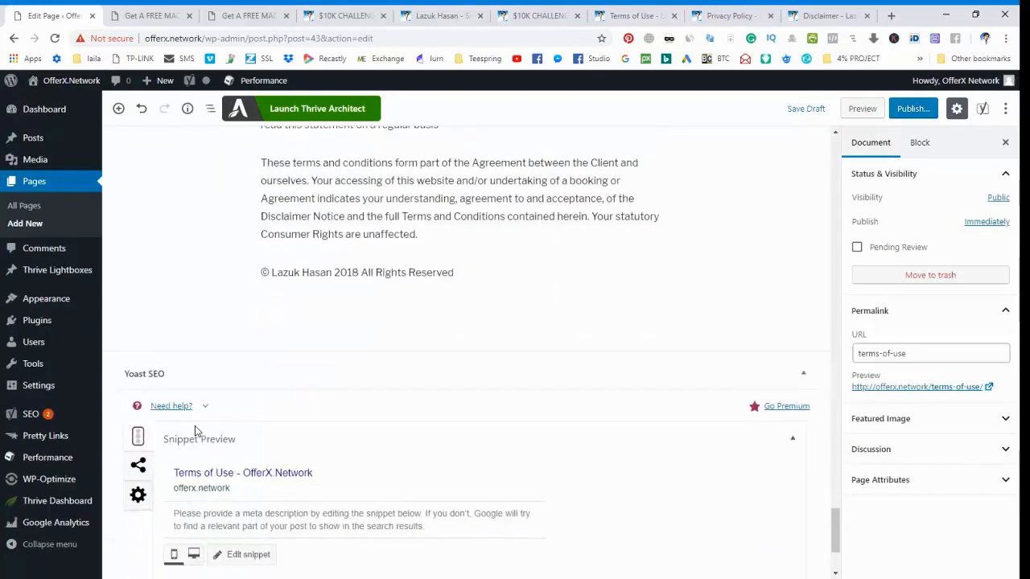
{"action": "scroll", "coordinate": [194, 431], "scroll_direction": "up", "scroll_amount": 1}
{"action": "left_click", "coordinate": [332, 337]}
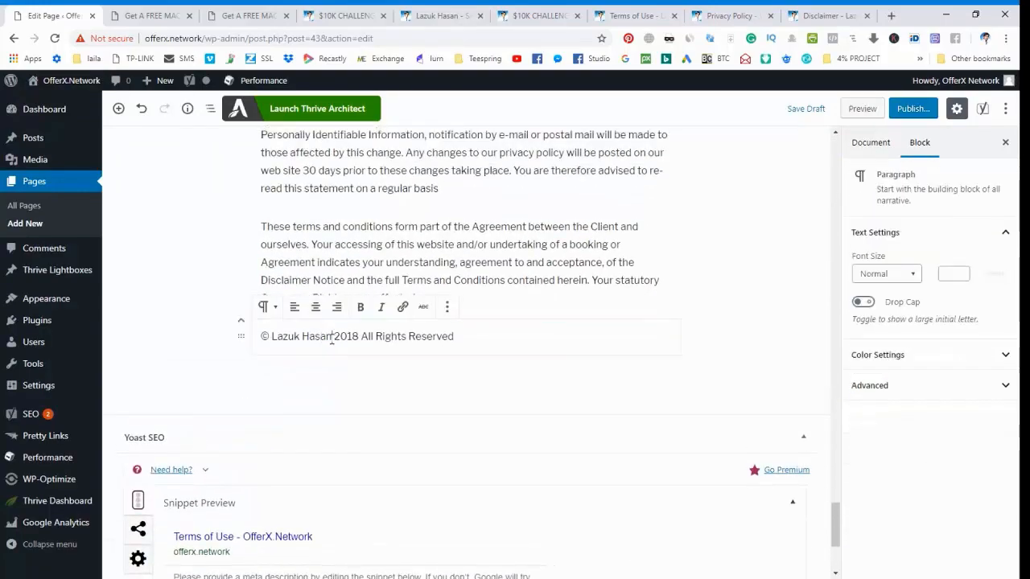
{"action": "key", "text": "ctrl+shift+Left"}
{"action": "key", "text": "ctrl+shift+Left"}
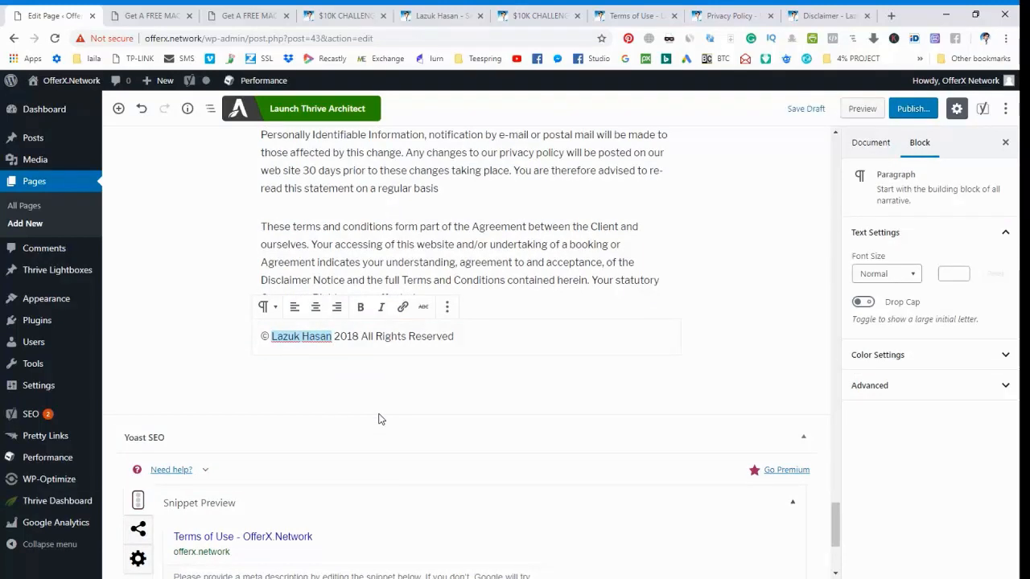
{"action": "key", "text": "BackSpace"}
{"action": "type", "text": "OfferX"}
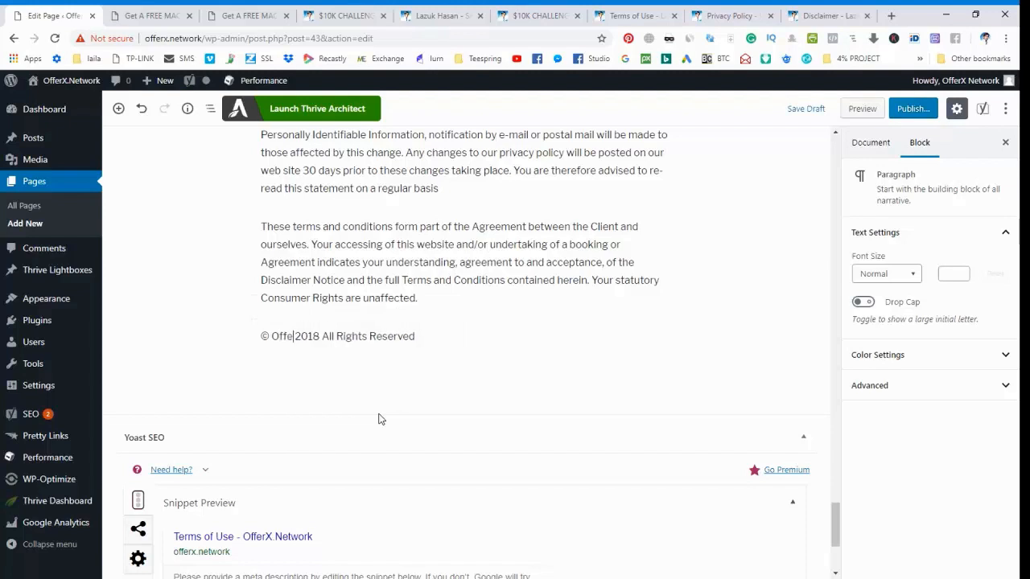
{"action": "type", "text": " Networ"}
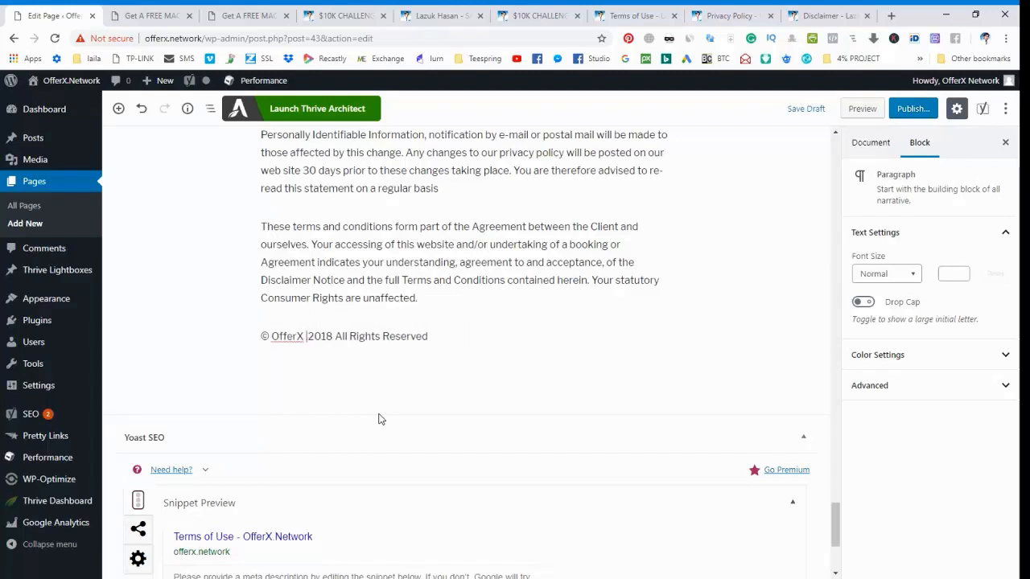
{"action": "type", "text": "k"}
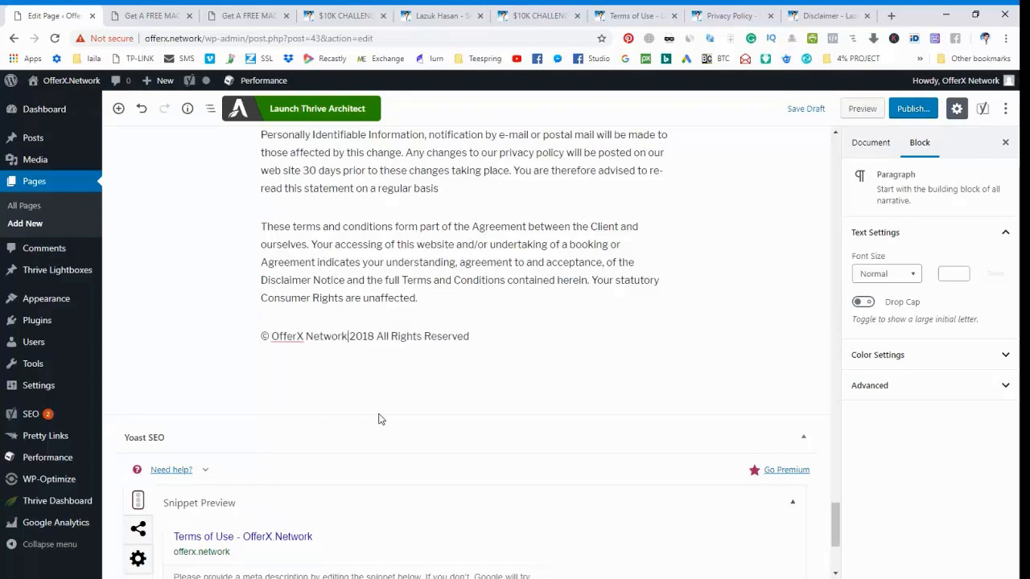
Publish the Terms of Use page.
{"action": "scroll", "coordinate": [380, 420], "scroll_direction": "up", "scroll_amount": 20}
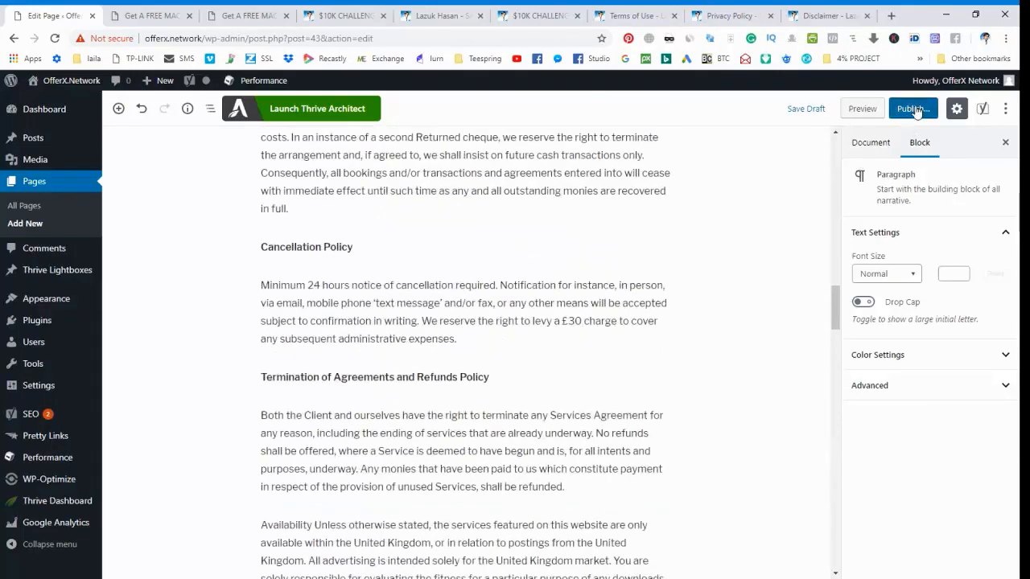
{"action": "left_click", "coordinate": [913, 108]}
{"action": "left_click", "coordinate": [938, 111]}
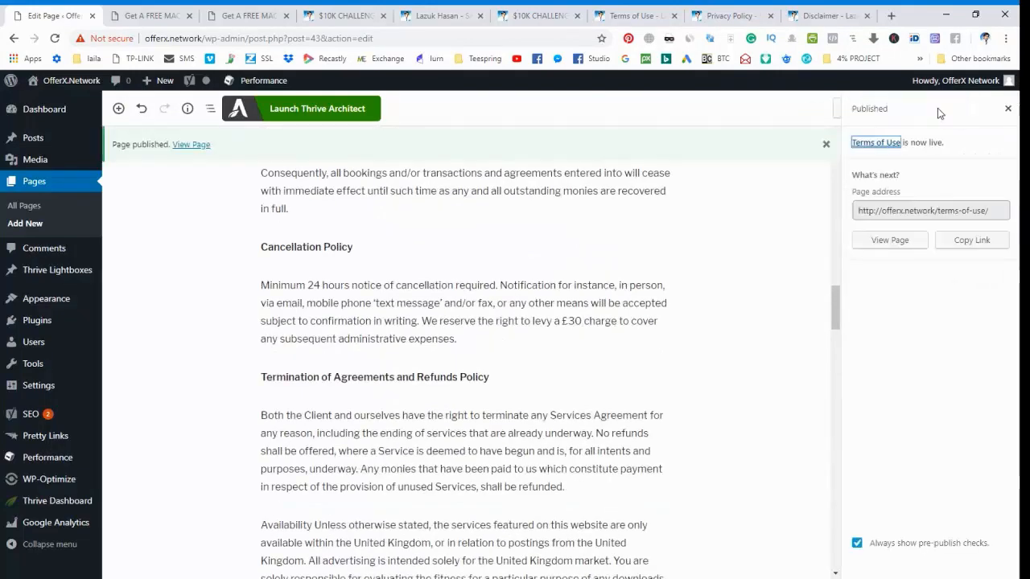
Create another new page and title it "Privacy Policy", copying the heading from the existing site's privacy page.
{"action": "scroll", "coordinate": [182, 335], "scroll_direction": "up", "scroll_amount": 10}
{"action": "scroll", "coordinate": [182, 335], "scroll_direction": "up", "scroll_amount": 8}
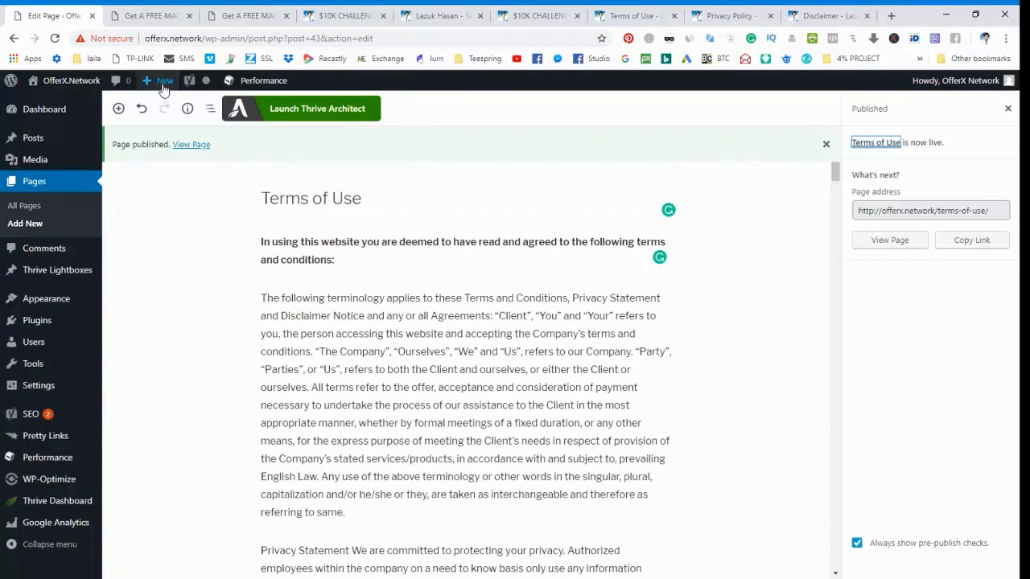
{"action": "mouse_move", "coordinate": [163, 86]}
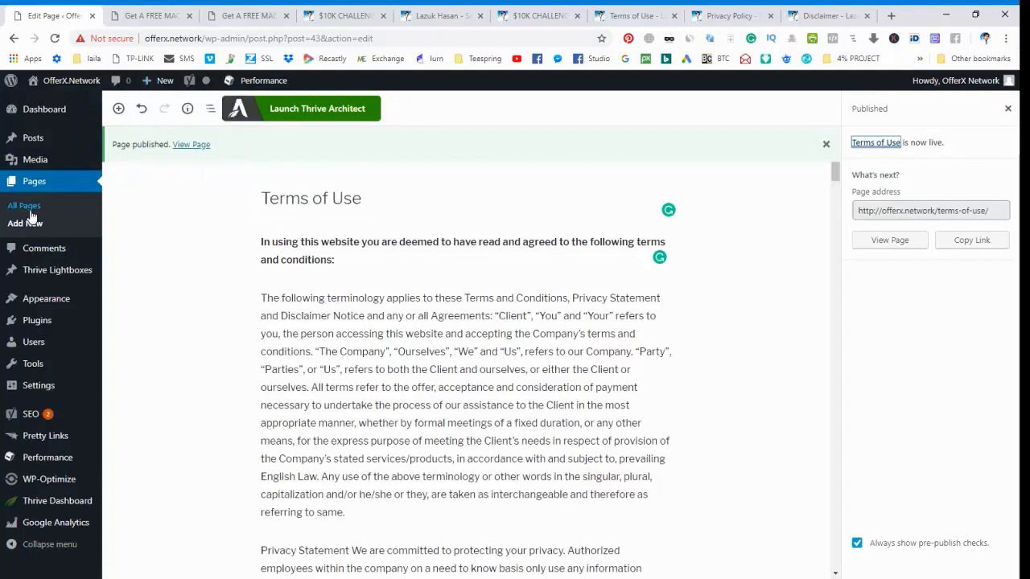
{"action": "left_click", "coordinate": [740, 10]}
{"action": "triple_click", "coordinate": [449, 209]}
{"action": "key", "text": "ctrl+c"}
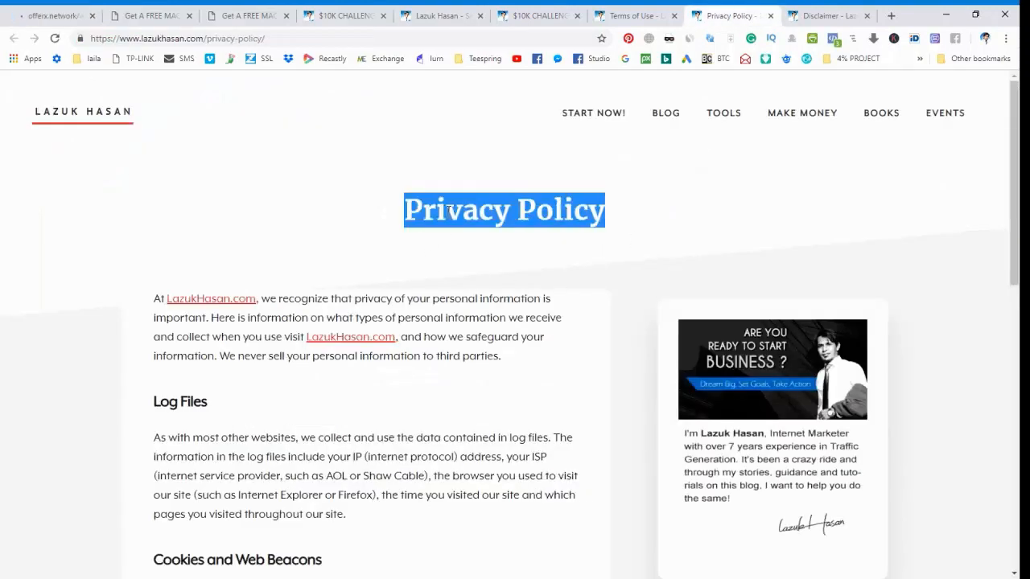
{"action": "left_click", "coordinate": [52, 15]}
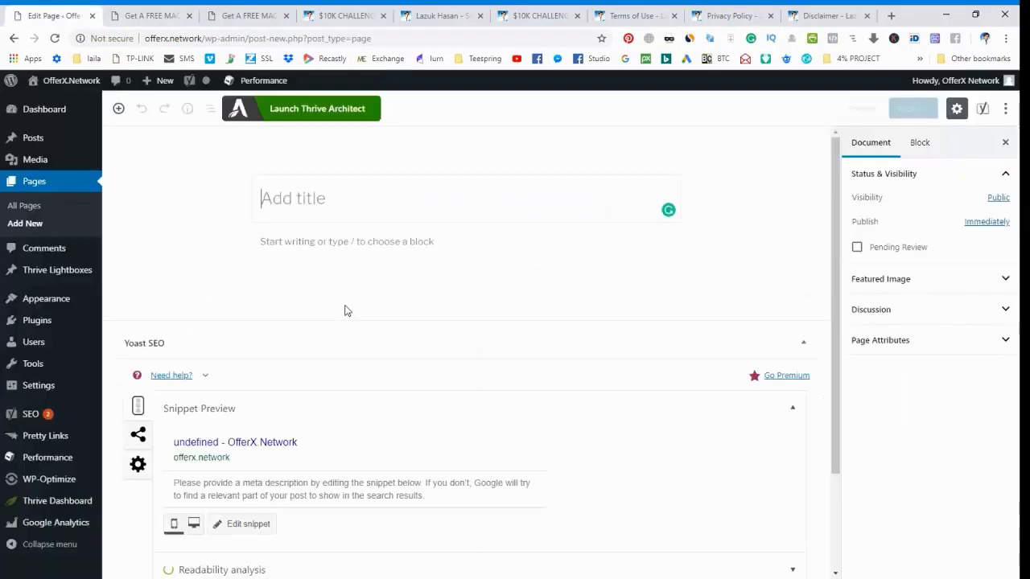
{"action": "key", "text": "ctrl+v"}
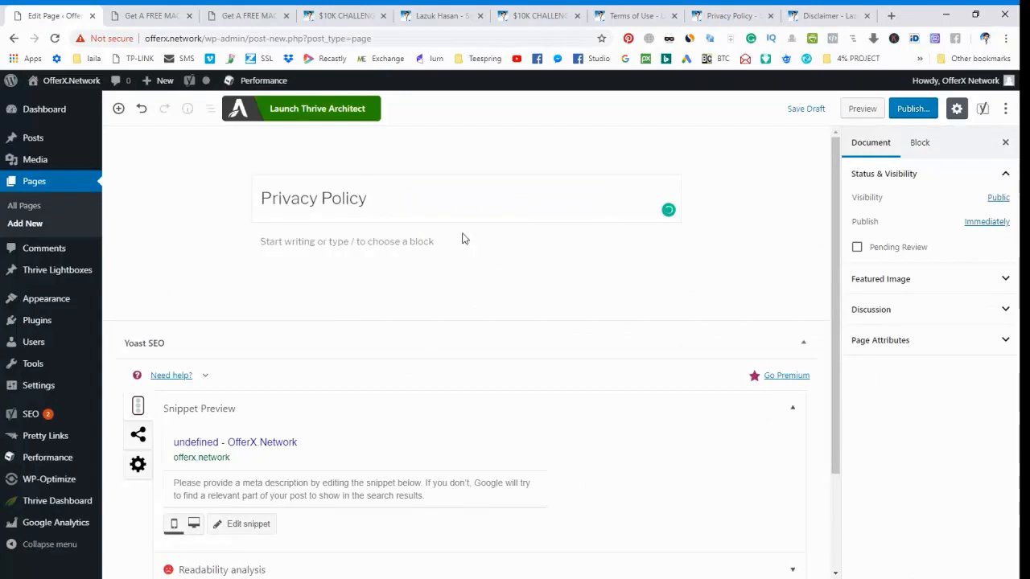
Copy the full Privacy Policy body text from the existing site and paste it into the new page's content.
{"action": "left_click", "coordinate": [724, 16]}
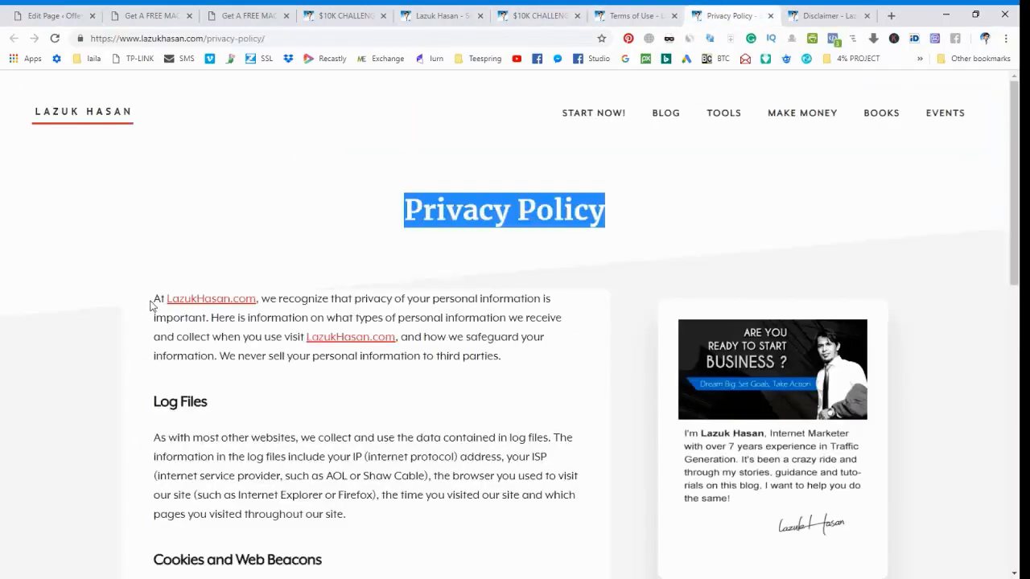
{"action": "triple_click", "coordinate": [212, 457]}
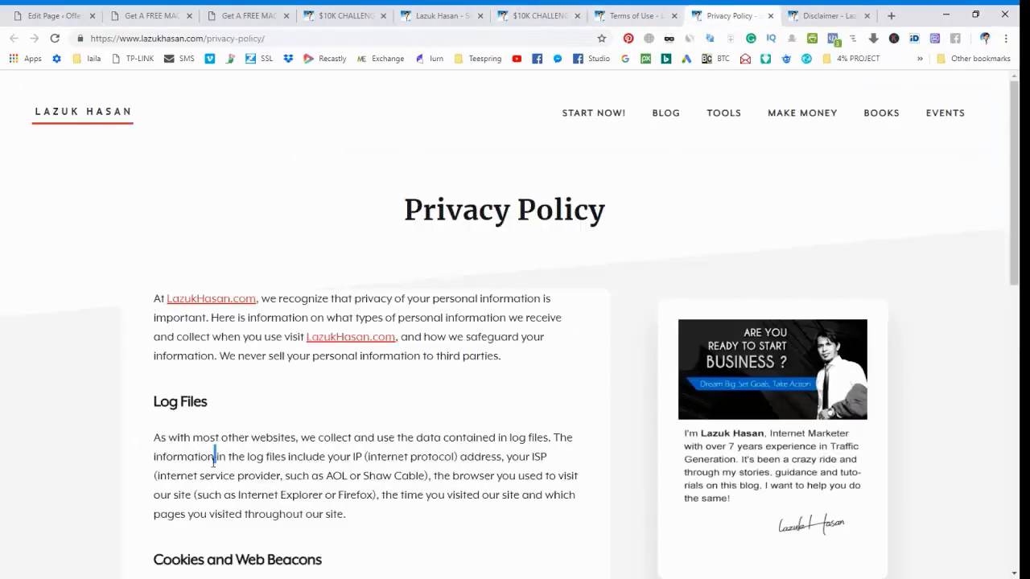
{"action": "left_click_drag", "start_coordinate": [154, 299], "coordinate": [219, 456]}
{"action": "left_click_drag", "start_coordinate": [218, 462], "coordinate": [426, 352]}
{"action": "left_click", "coordinate": [52, 15]}
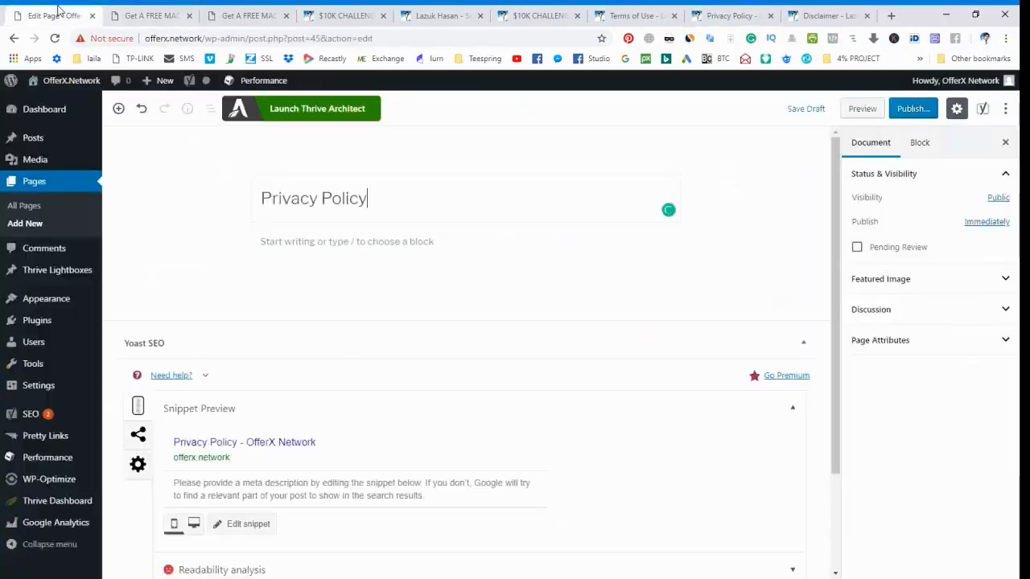
{"action": "left_click", "coordinate": [352, 242]}
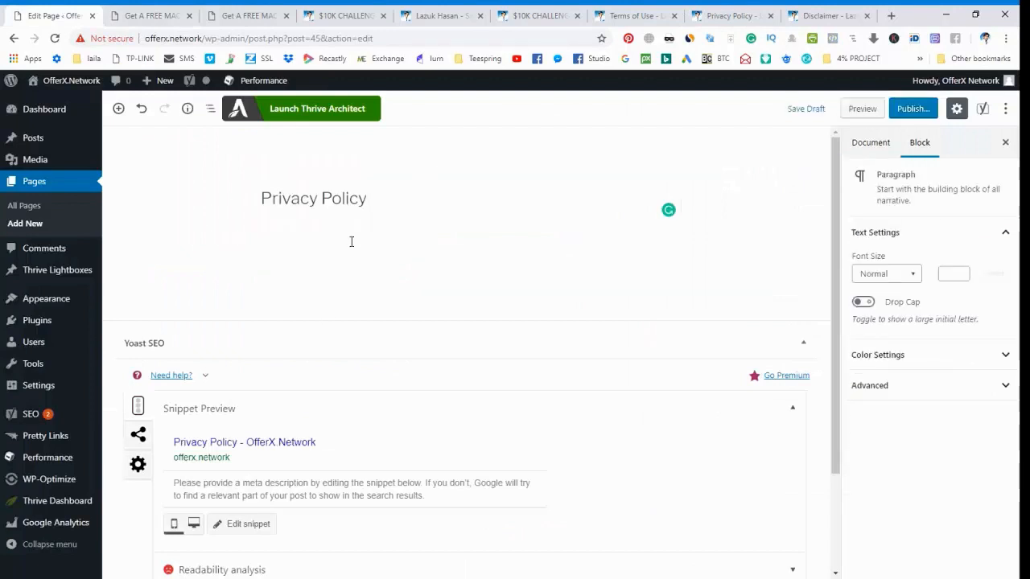
{"action": "key", "text": "ctrl+v"}
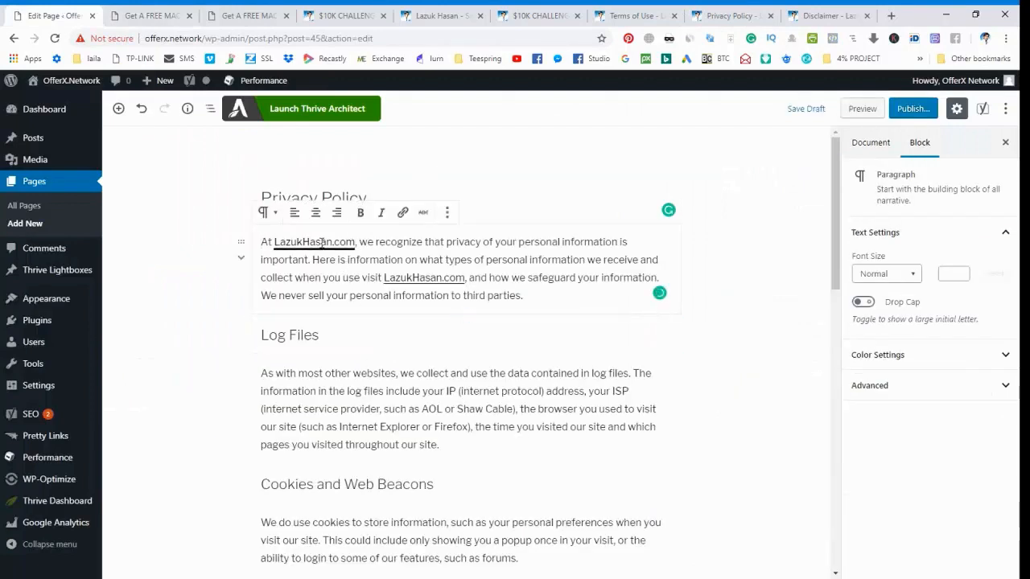
Remove the links from both mentions of the old site's domain in the first Privacy Policy paragraph.
{"action": "left_click", "coordinate": [321, 242]}
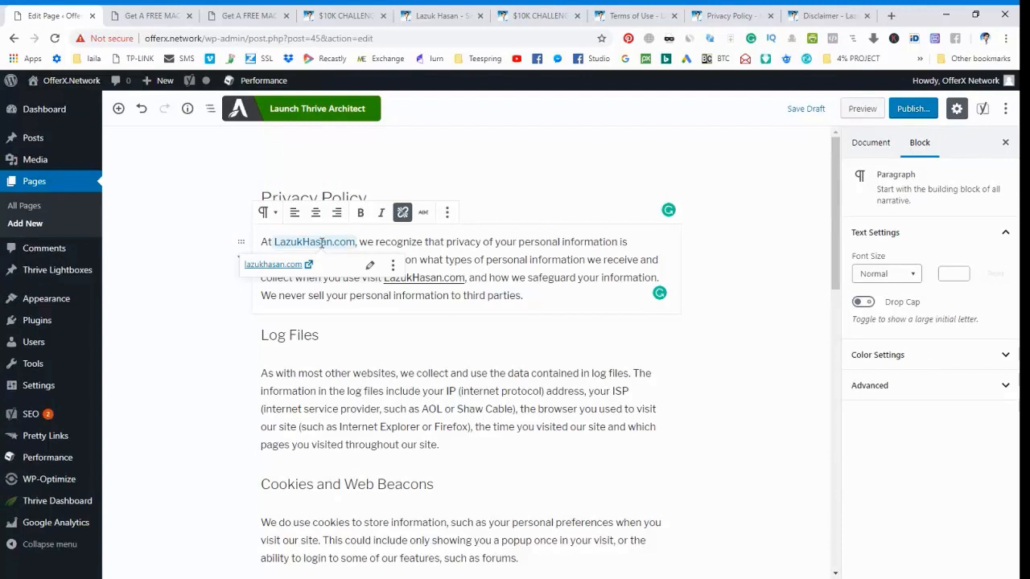
{"action": "left_click", "coordinate": [400, 217]}
{"action": "left_click", "coordinate": [412, 277]}
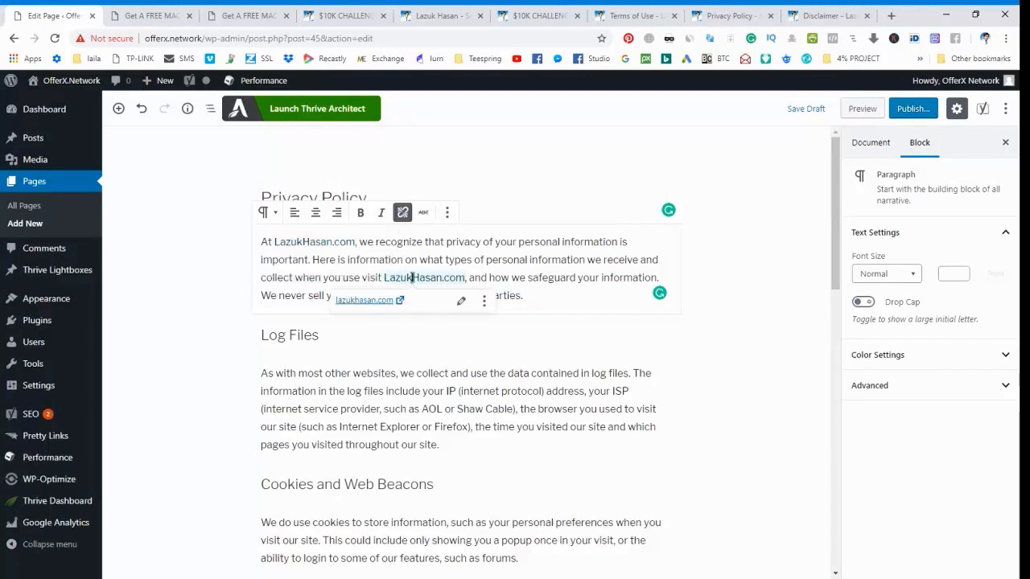
{"action": "left_click", "coordinate": [402, 213]}
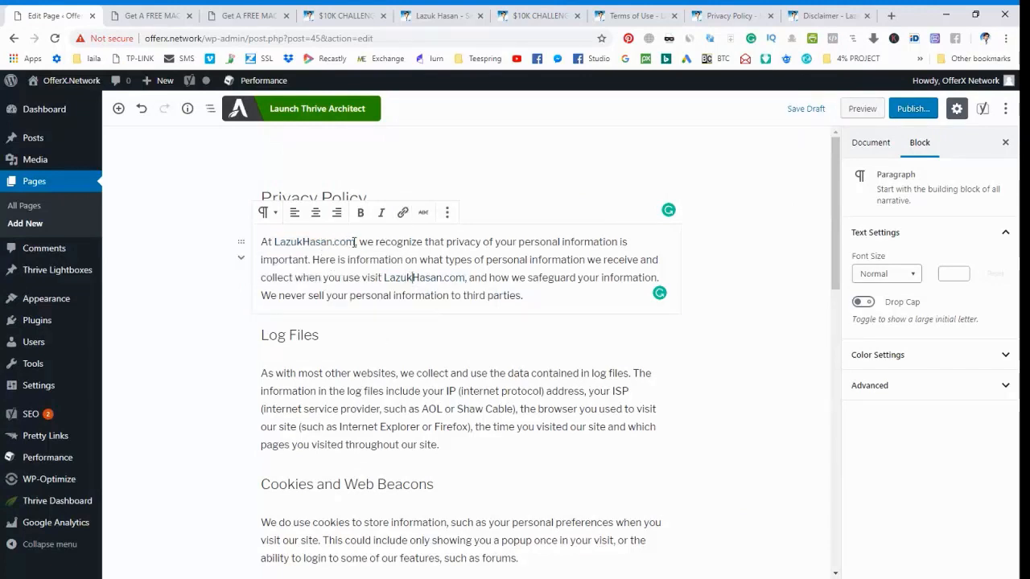
Replace both mentions of the old domain in the first Privacy Policy paragraph with "OfferX.Network".
{"action": "left_click_drag", "start_coordinate": [354, 241], "coordinate": [284, 247]}
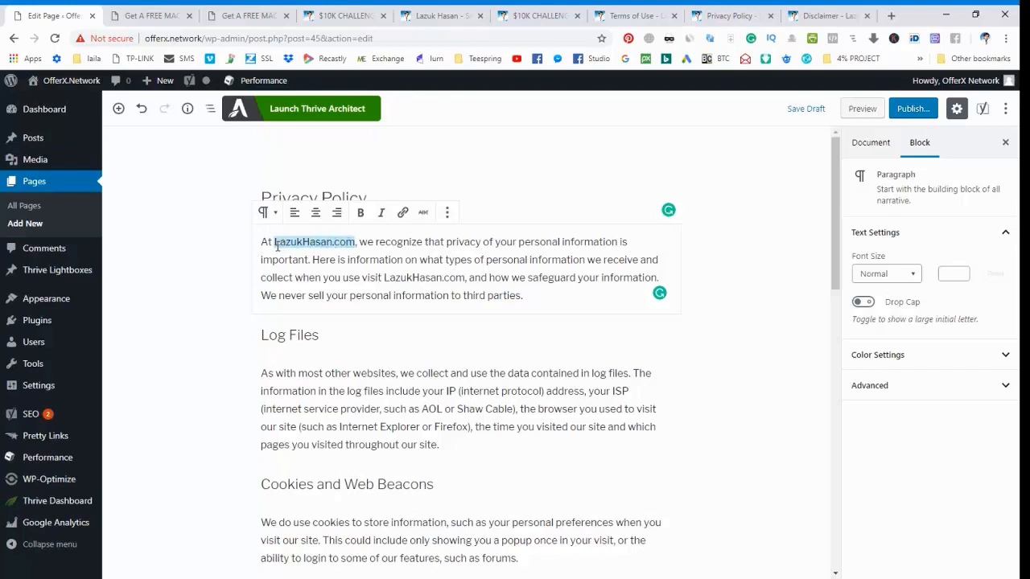
{"action": "type", "text": "OfferX"}
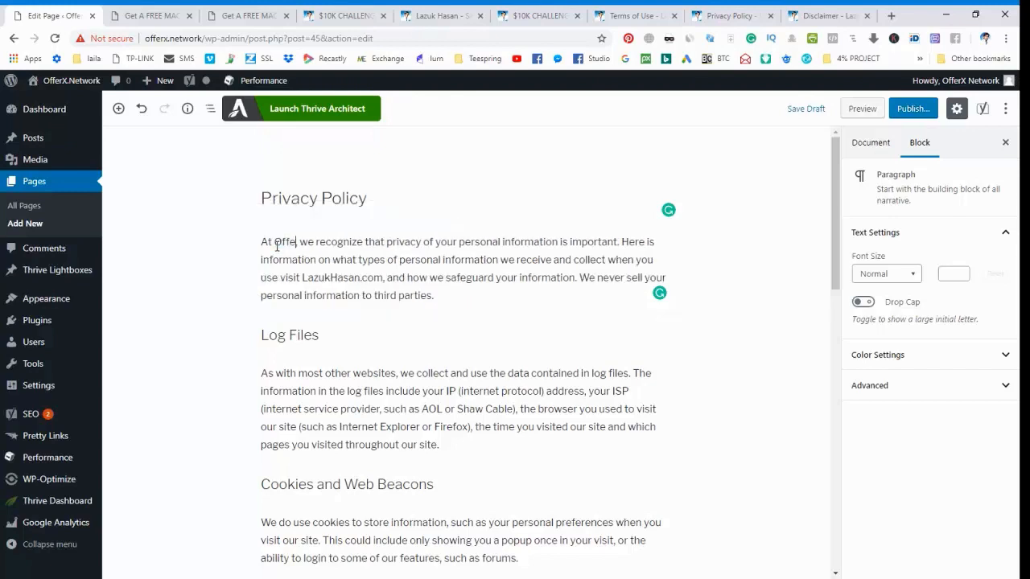
{"action": "type", "text": ".Network"}
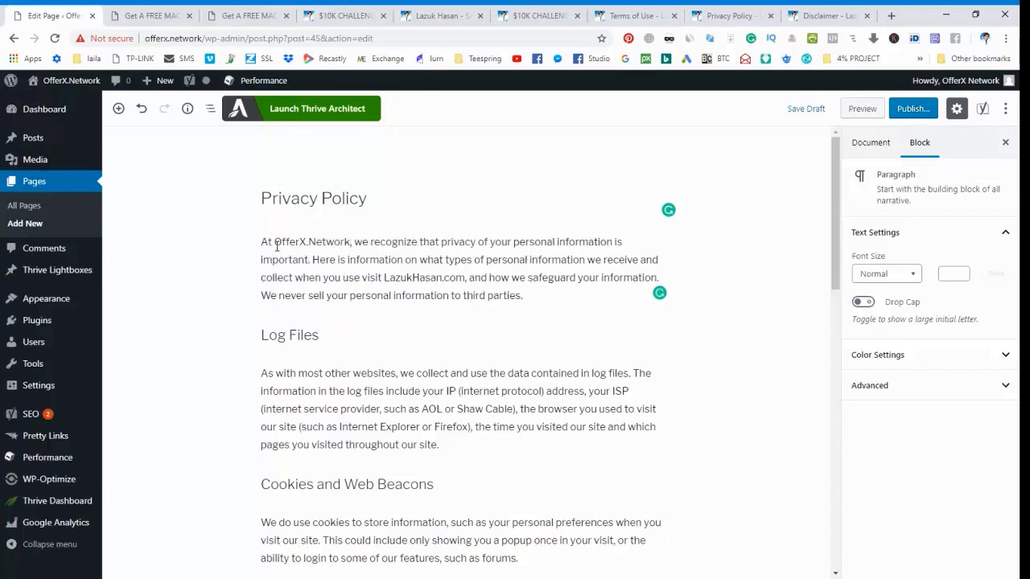
{"action": "double_click", "coordinate": [394, 278]}
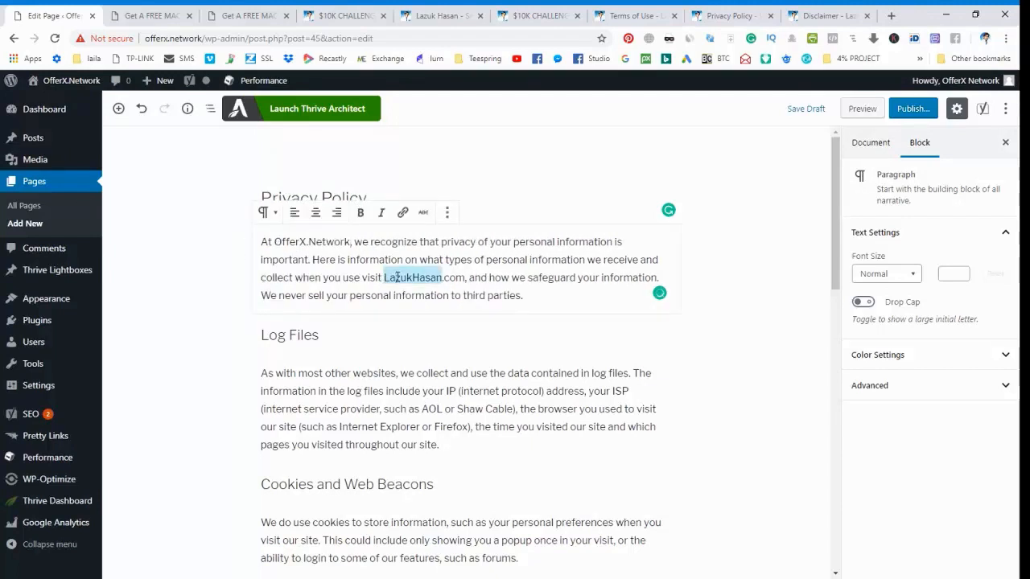
{"action": "type", "text": "OfferX"}
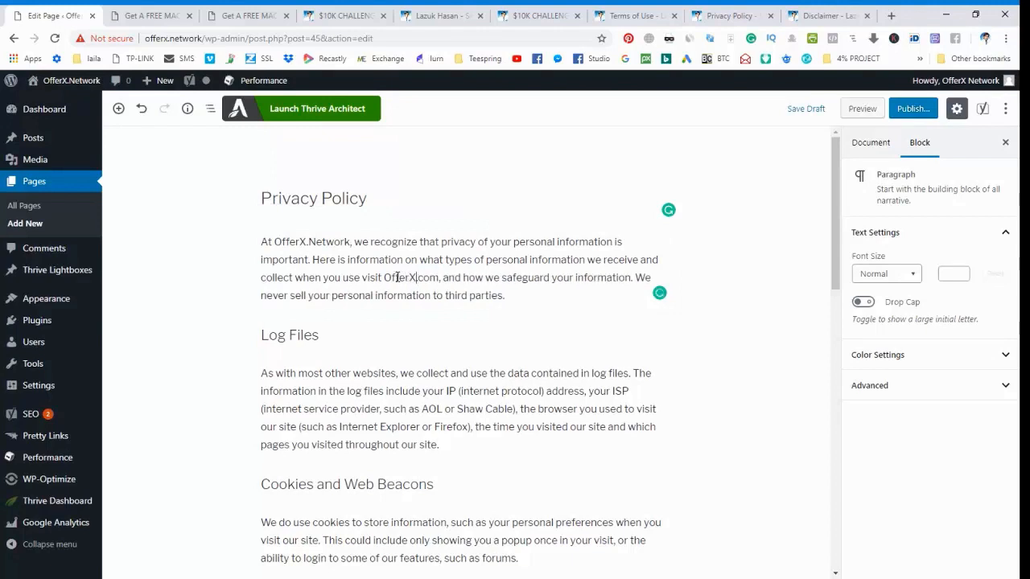
{"action": "type", "text": ".Netwo"}
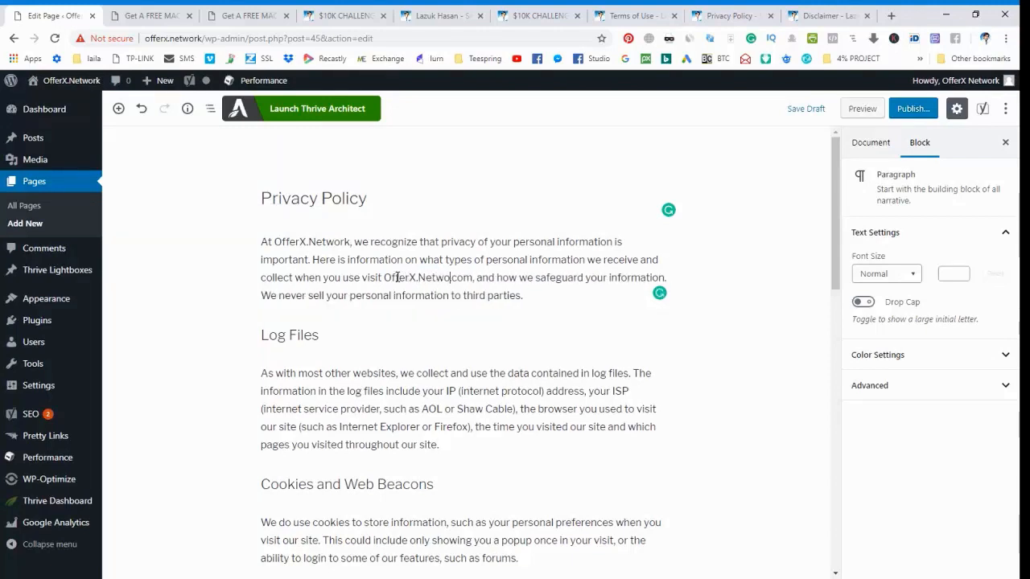
{"action": "type", "text": "rk"}
{"action": "key", "text": "Delete"}
{"action": "key", "text": "Delete"}
{"action": "key", "text": "Delete"}
{"action": "key", "text": "Delete"}
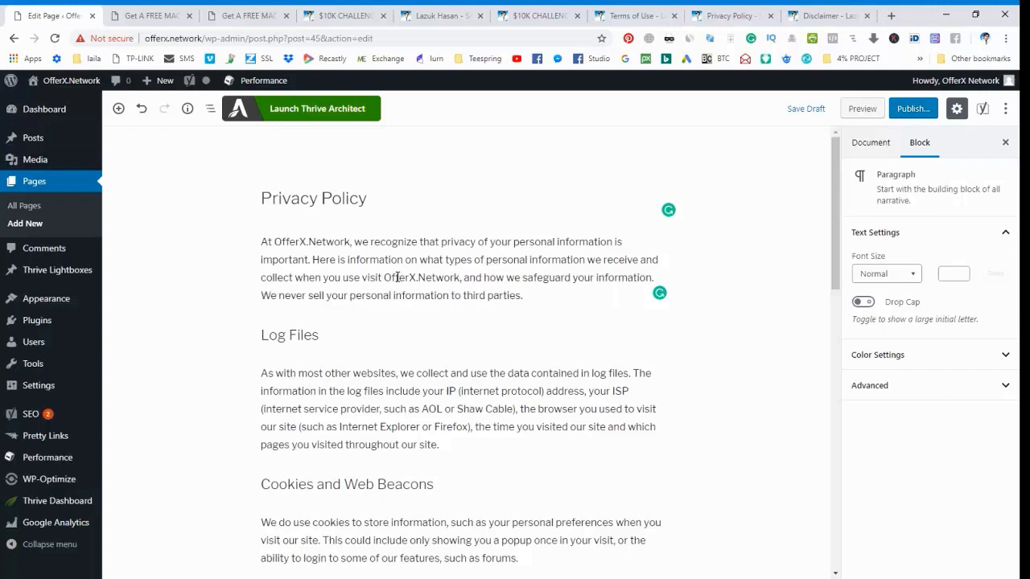
Link the second OfferX.Network mention in the first paragraph to the address OfferX.Network.
{"action": "key", "text": "shift+Left"}
{"action": "key", "text": "shift+Left"}
{"action": "key", "text": "shift+Left"}
{"action": "key", "text": "shift+Left"}
{"action": "key", "text": "shift+Left"}
{"action": "key", "text": "shift+Left"}
{"action": "key", "text": "shift+Left"}
{"action": "key", "text": "shift+Left"}
{"action": "key", "text": "shift+Left"}
{"action": "key", "text": "shift+Left"}
{"action": "key", "text": "shift+Left"}
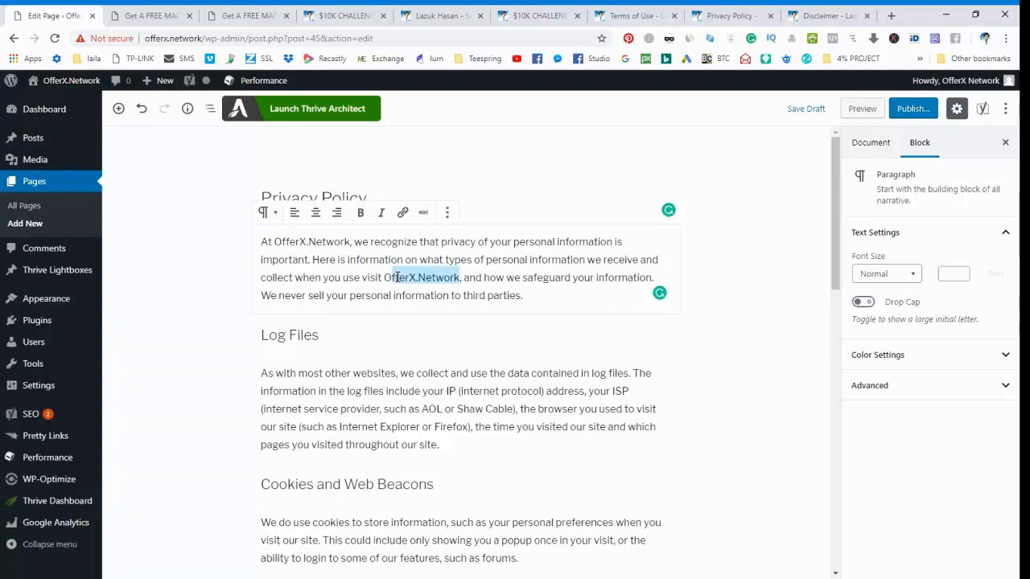
{"action": "left_click", "coordinate": [402, 213]}
{"action": "type", "text": "OfferX.Network"}
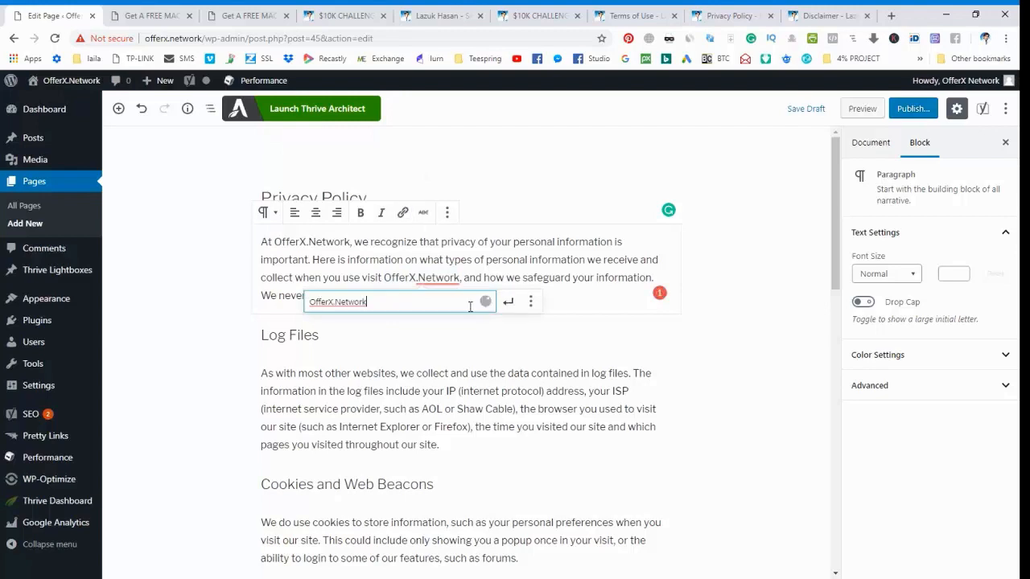
{"action": "key", "text": "Return"}
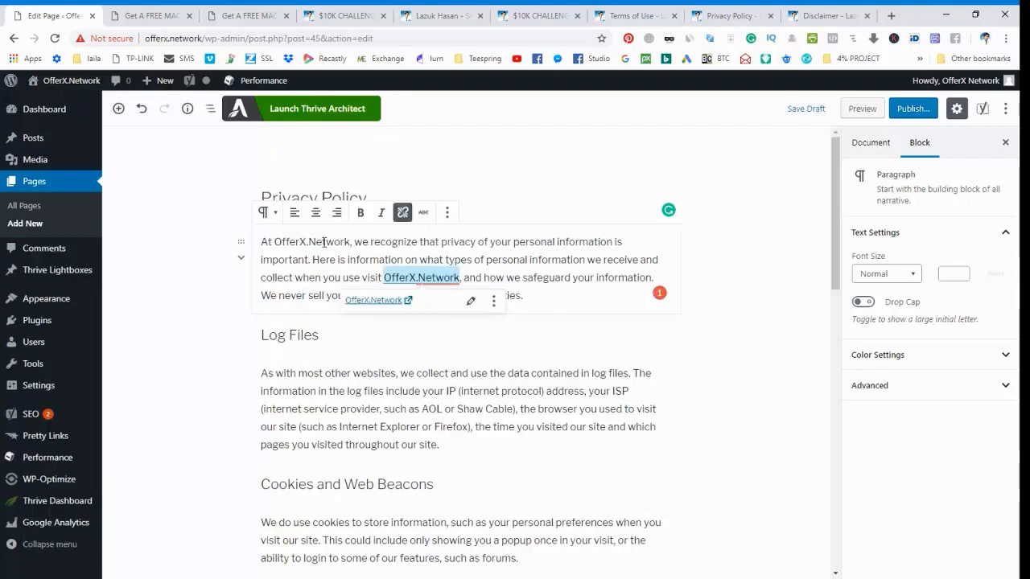
Link the first OfferX.Network mention in the opening Privacy Policy paragraph to the address OfferX.Network.
{"action": "left_click_drag", "start_coordinate": [274, 242], "coordinate": [333, 243]}
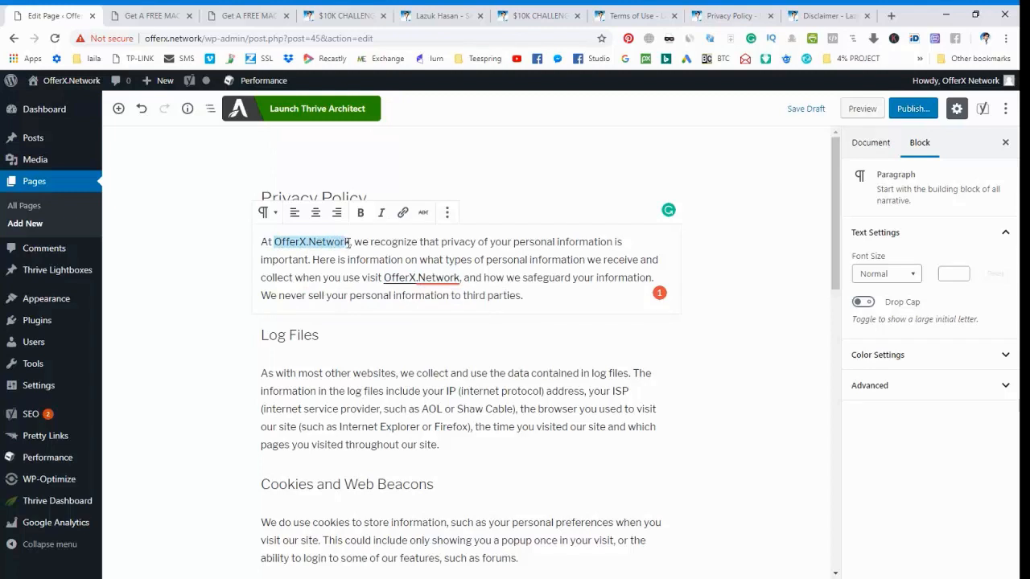
{"action": "left_click", "coordinate": [402, 213]}
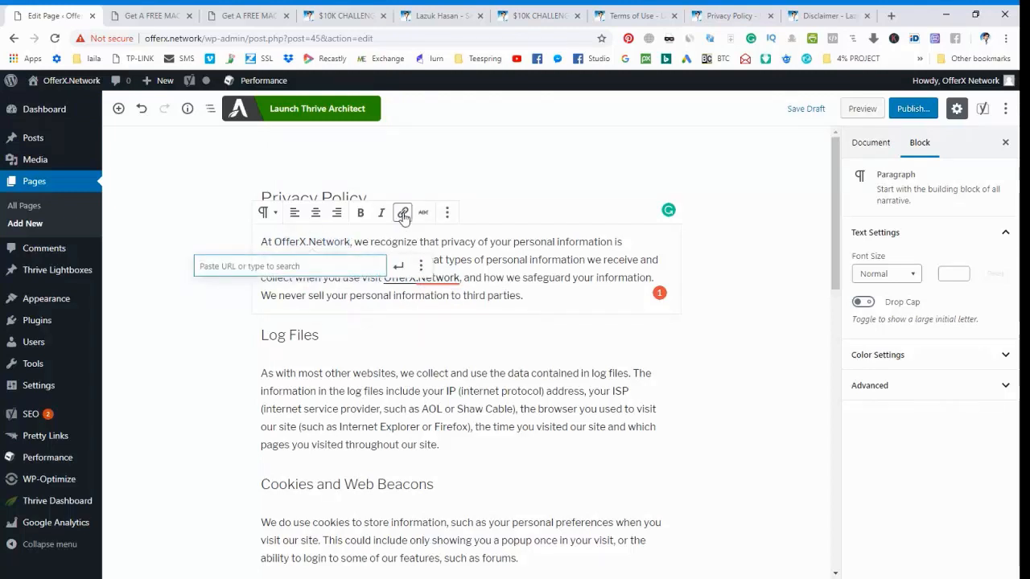
{"action": "type", "text": "OfferX.Network"}
{"action": "key", "text": "Return"}
Remove the link from the old site's domain in the third-party advertisements paragraph under Affiliate Disclosure Policy.
{"action": "scroll", "coordinate": [420, 336], "scroll_direction": "down", "scroll_amount": 3}
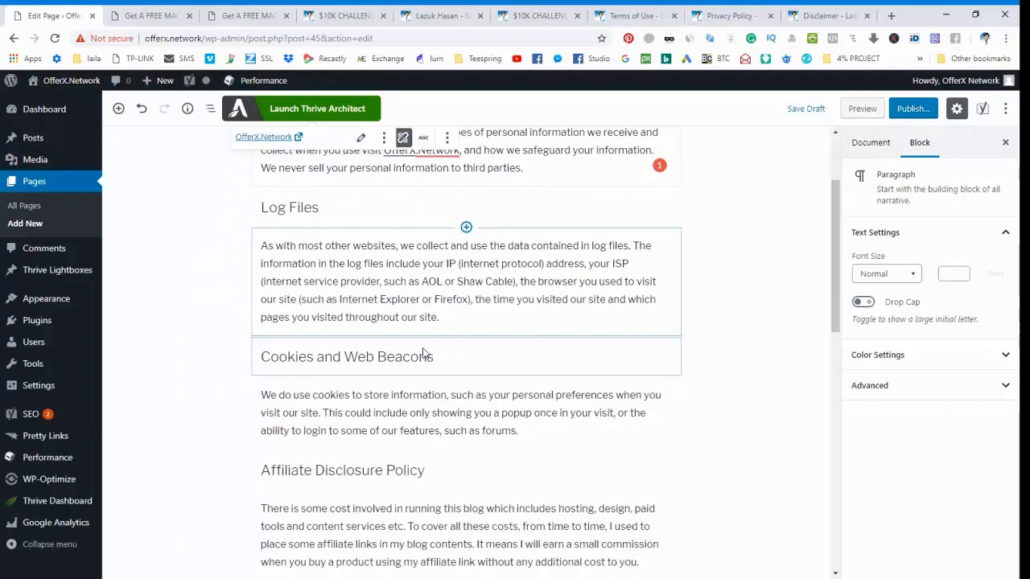
{"action": "scroll", "coordinate": [427, 339], "scroll_direction": "down", "scroll_amount": 6}
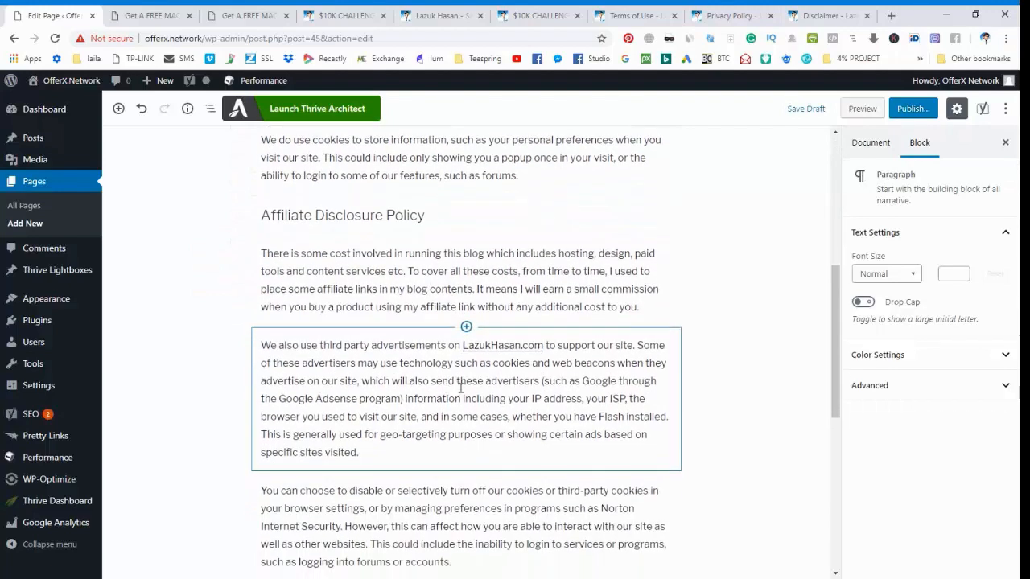
{"action": "left_click", "coordinate": [496, 343]}
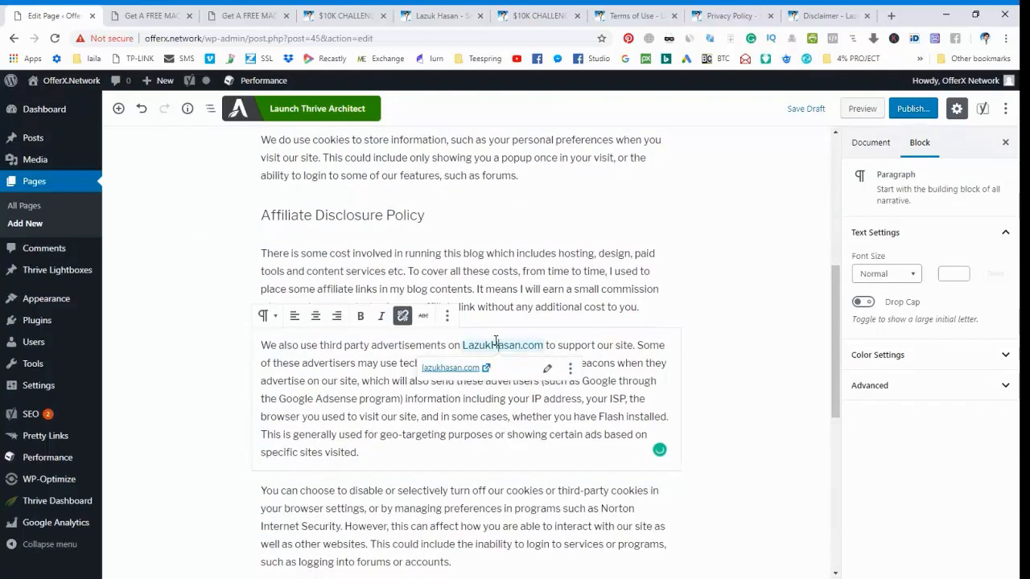
{"action": "left_click", "coordinate": [402, 316]}
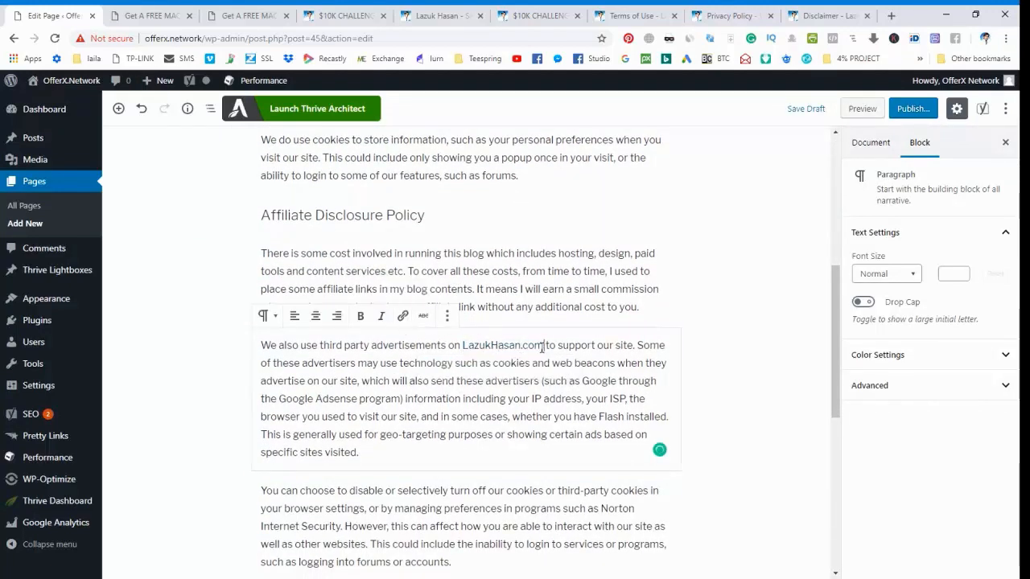
Replace the old site's domain in the third-party advertisements paragraph with "OfferX.Network".
{"action": "left_click_drag", "start_coordinate": [543, 347], "coordinate": [466, 345]}
{"action": "left_click", "coordinate": [465, 344]}
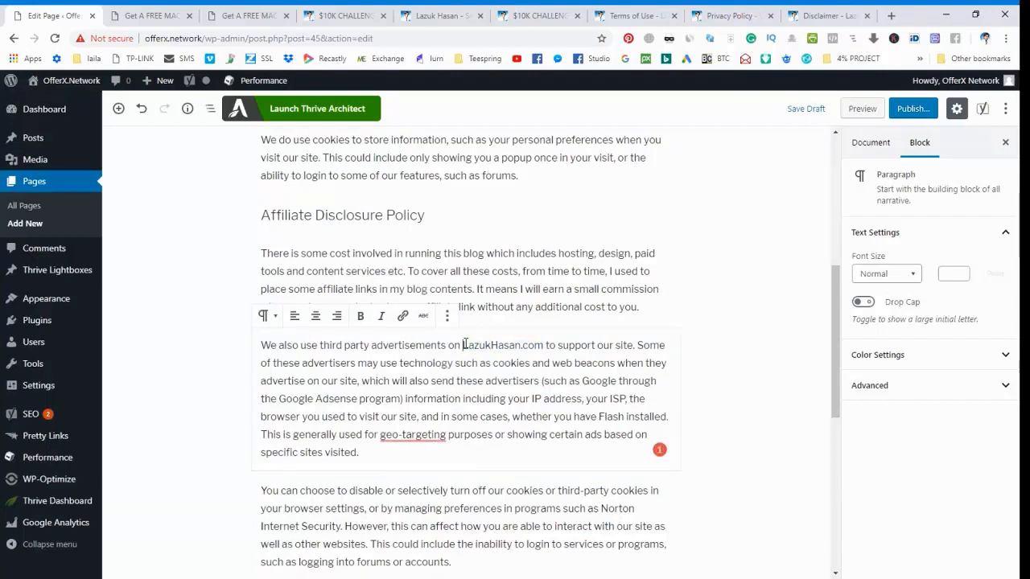
{"action": "type", "text": "OfferX"}
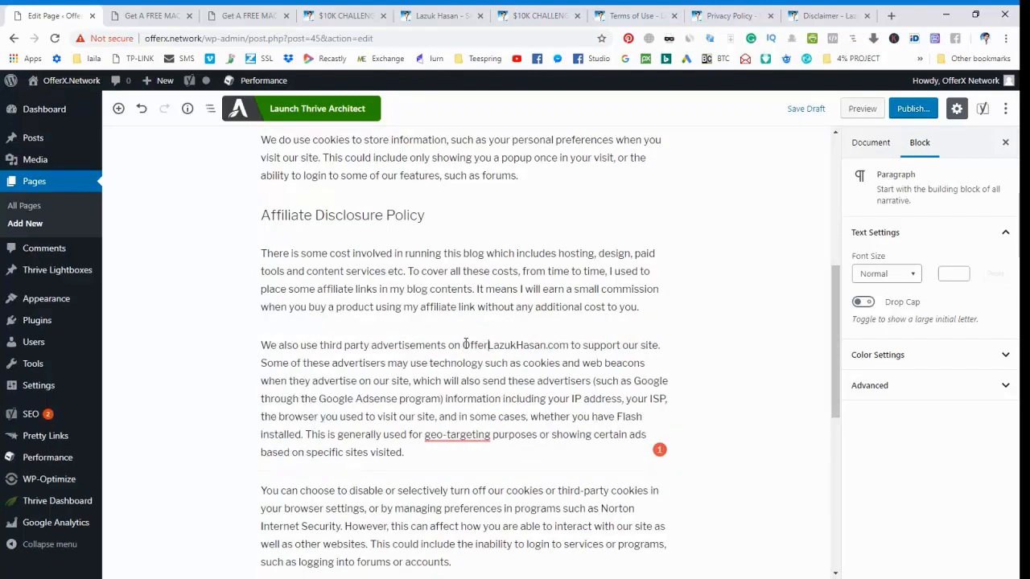
{"action": "type", "text": ".Net"}
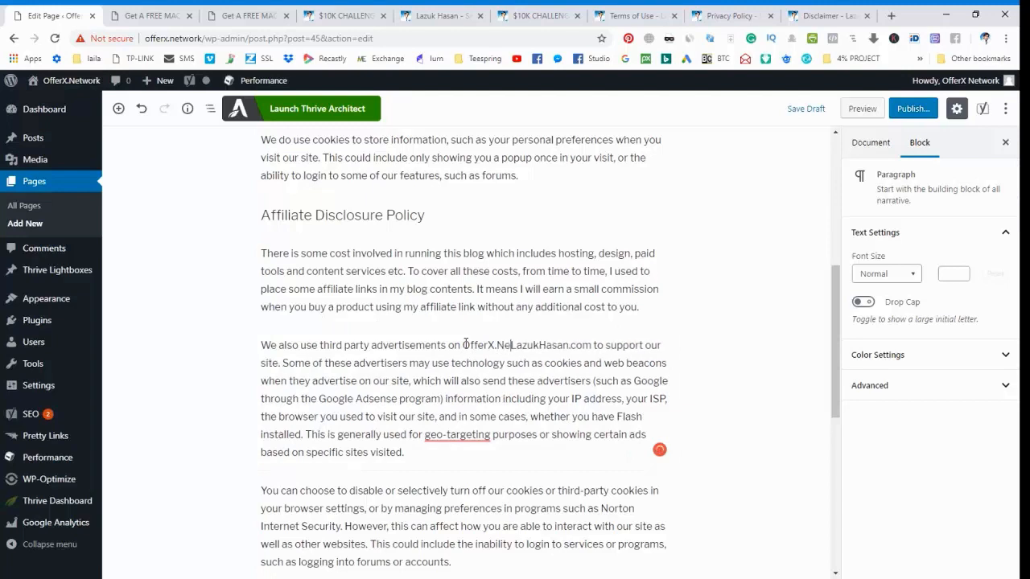
{"action": "type", "text": "work"}
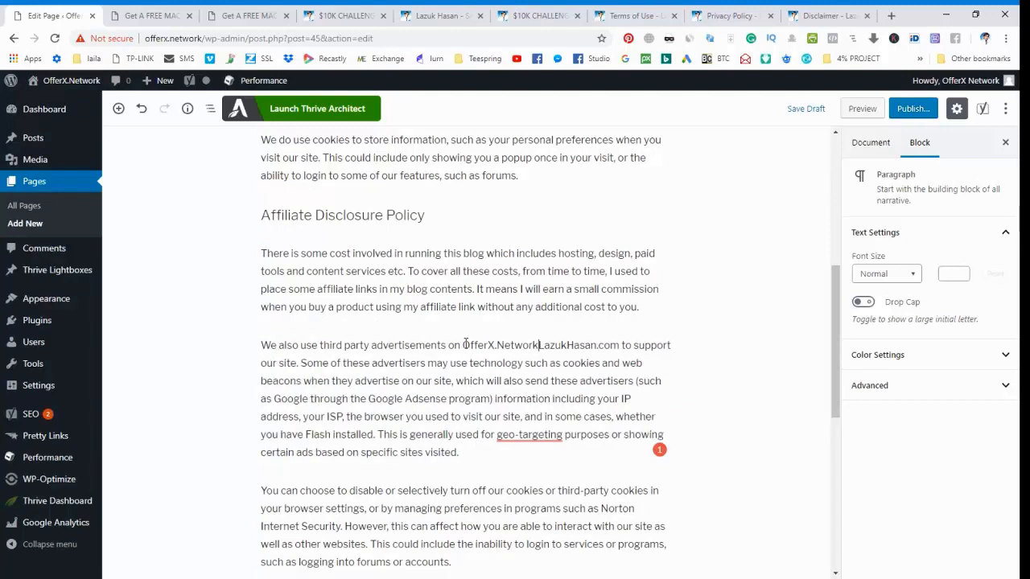
{"action": "key", "text": "shift+Right"}
{"action": "key", "text": "shift+Right"}
{"action": "key", "text": "shift+Right"}
{"action": "key", "text": "shift+Right"}
{"action": "key", "text": "shift+Right"}
{"action": "key", "text": "shift+Right"}
{"action": "key", "text": "shift+Right"}
{"action": "key", "text": "shift+Right"}
{"action": "key", "text": "shift+Right"}
{"action": "key", "text": "shift+Right"}
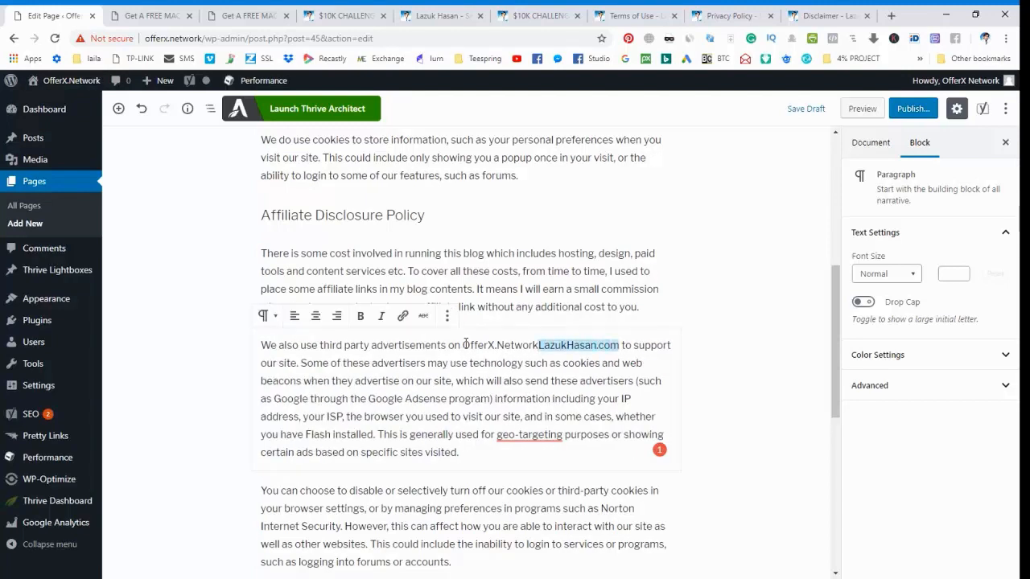
{"action": "key", "text": "BackSpace"}
Link the OfferX.Network mention in the third-party advertisements paragraph to the address OfferX.Network.
{"action": "key", "text": "shift+Left"}
{"action": "key", "text": "shift+Left"}
{"action": "key", "text": "shift+Left"}
{"action": "key", "text": "shift+Left"}
{"action": "key", "text": "shift+Left"}
{"action": "key", "text": "shift+Left"}
{"action": "key", "text": "shift+Left"}
{"action": "key", "text": "shift+Left"}
{"action": "key", "text": "shift+Left"}
{"action": "key", "text": "shift+Left"}
{"action": "key", "text": "shift+Left"}
{"action": "key", "text": "shift+Left"}
{"action": "key", "text": "shift+Left"}
{"action": "key", "text": "shift+Left"}
{"action": "key", "text": "ctrl+c"}
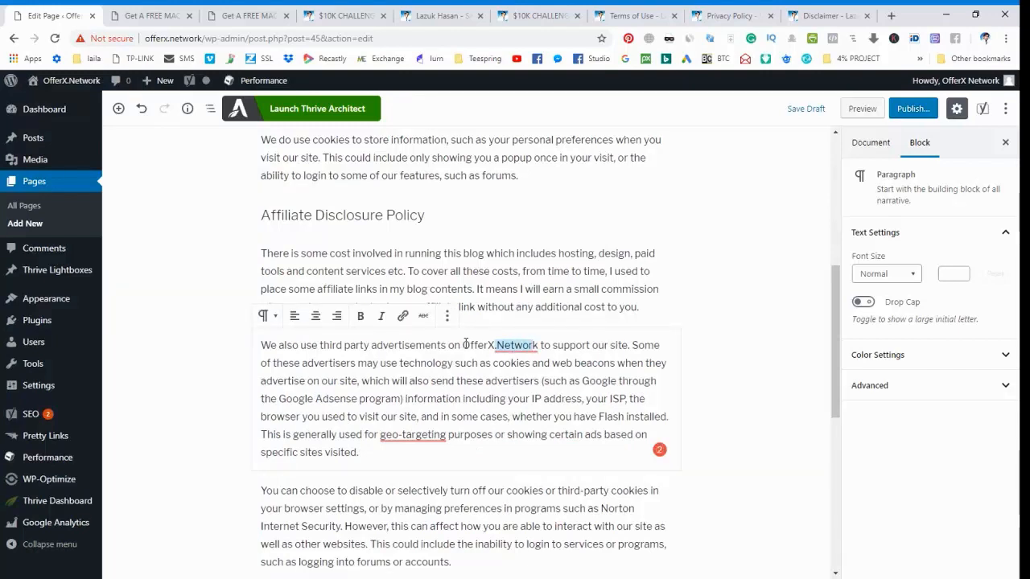
{"action": "left_click", "coordinate": [538, 346]}
{"action": "key", "text": "shift+Left"}
{"action": "key", "text": "shift+Left"}
{"action": "key", "text": "shift+Left"}
{"action": "key", "text": "shift+Left"}
{"action": "key", "text": "shift+Left"}
{"action": "key", "text": "shift+Left"}
{"action": "key", "text": "shift+Left"}
{"action": "key", "text": "shift+Left"}
{"action": "key", "text": "shift+Left"}
{"action": "key", "text": "shift+Left"}
{"action": "key", "text": "shift+Left"}
{"action": "key", "text": "shift+Left"}
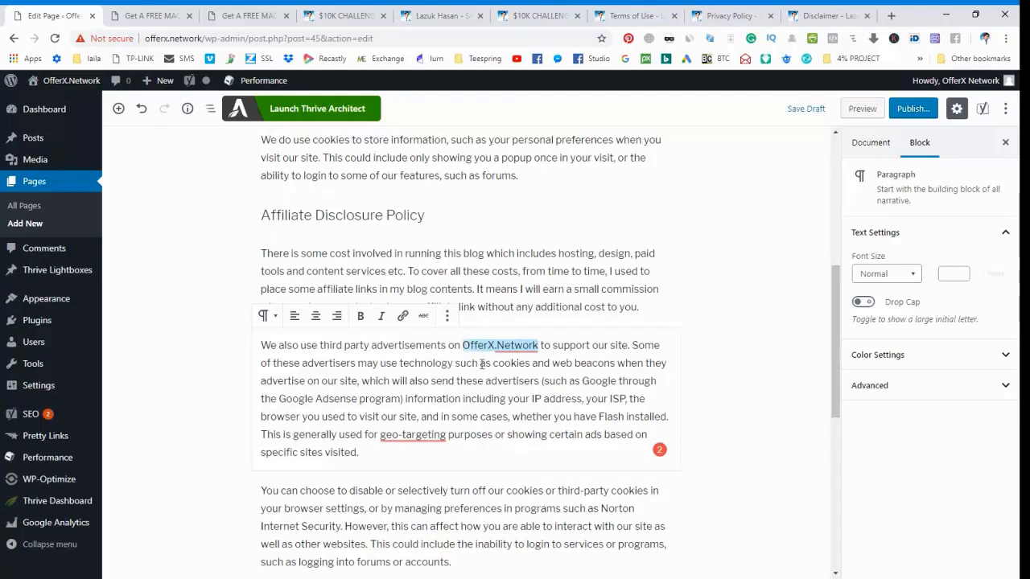
{"action": "left_click", "coordinate": [402, 317]}
{"action": "key", "text": "ctrl+v"}
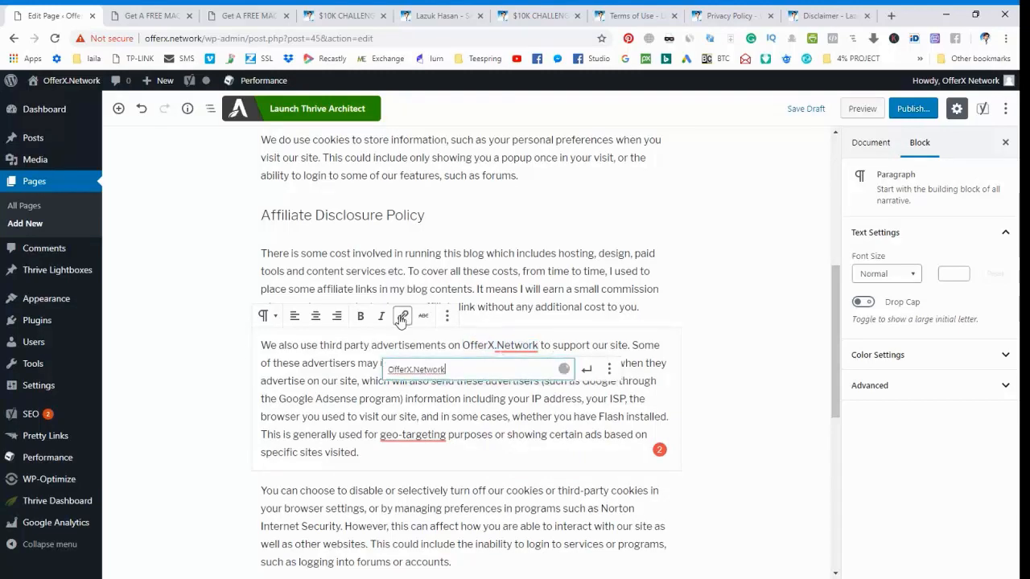
{"action": "key", "text": "Return"}
Check the rest of the Privacy Policy text and publish the page.
{"action": "scroll", "coordinate": [463, 394], "scroll_direction": "down", "scroll_amount": 3}
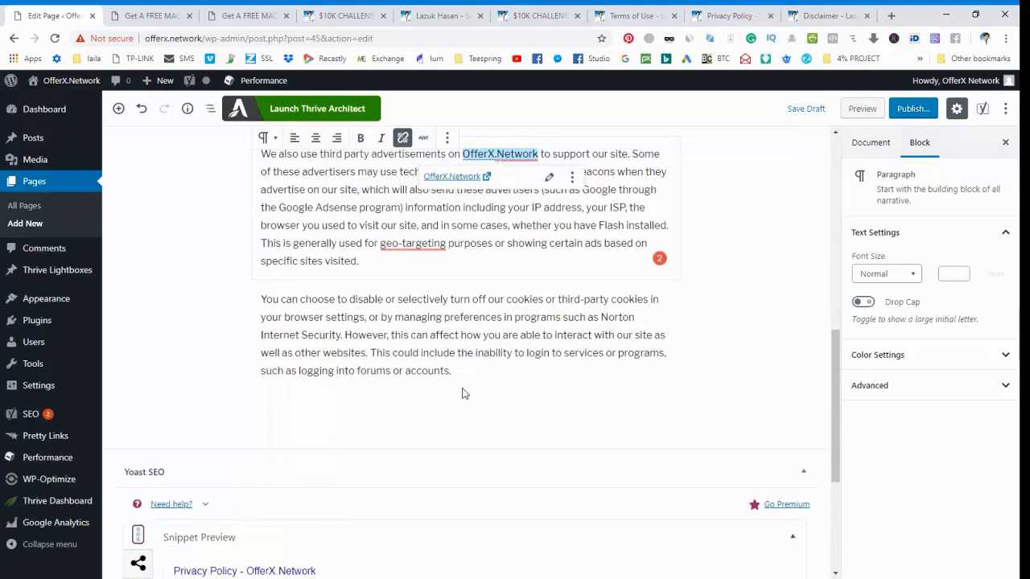
{"action": "scroll", "coordinate": [563, 403], "scroll_direction": "up", "scroll_amount": 3}
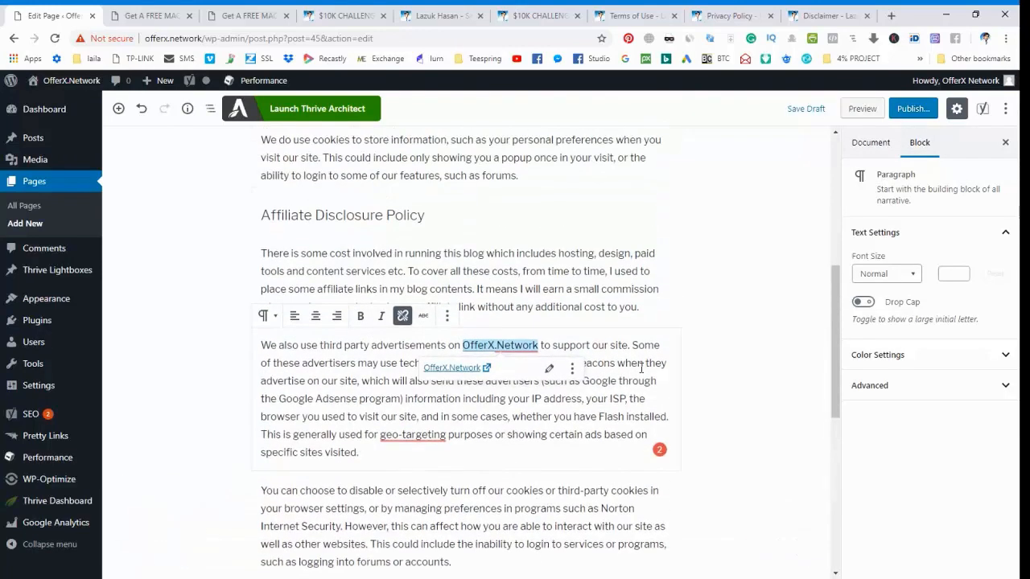
{"action": "left_click", "coordinate": [735, 399]}
{"action": "scroll", "coordinate": [736, 395], "scroll_direction": "up", "scroll_amount": 6}
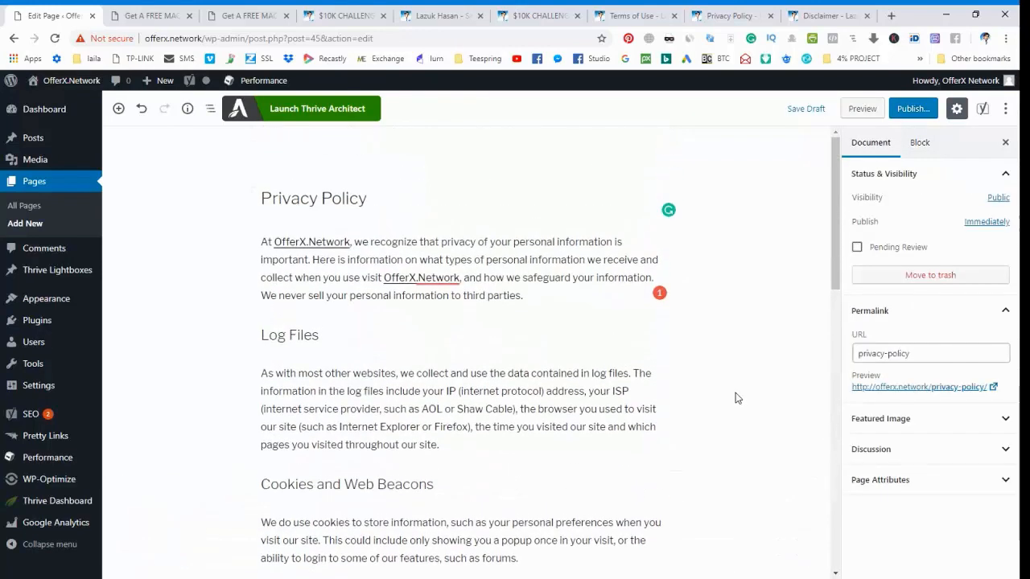
{"action": "left_click", "coordinate": [911, 108]}
{"action": "left_click", "coordinate": [922, 109]}
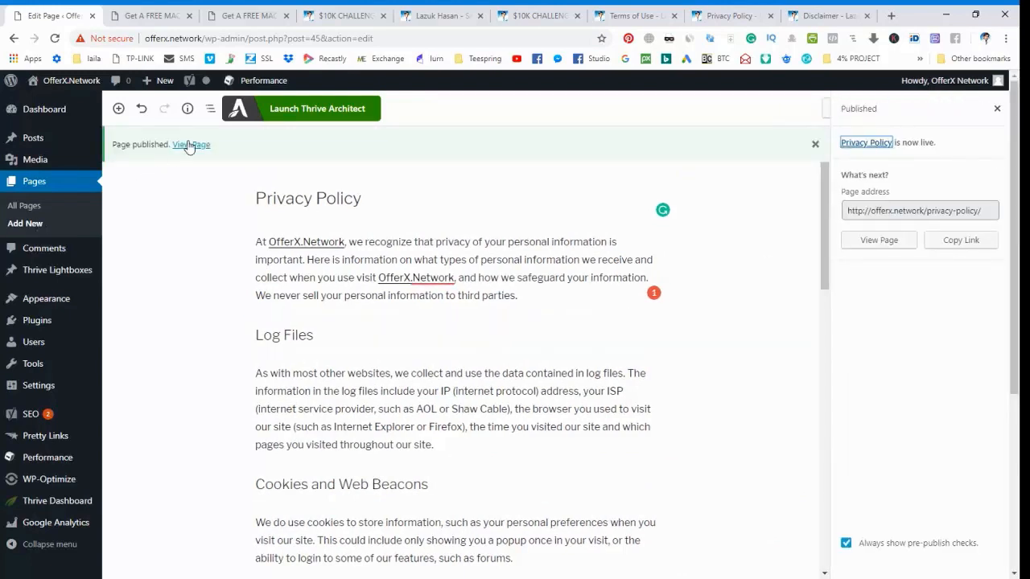
Review the published Privacy Policy page from its first paragraph through the Affiliate Disclosure Policy section, and close it.
{"action": "left_click", "coordinate": [197, 147], "text": "ctrl"}
{"action": "left_click", "coordinate": [149, 18]}
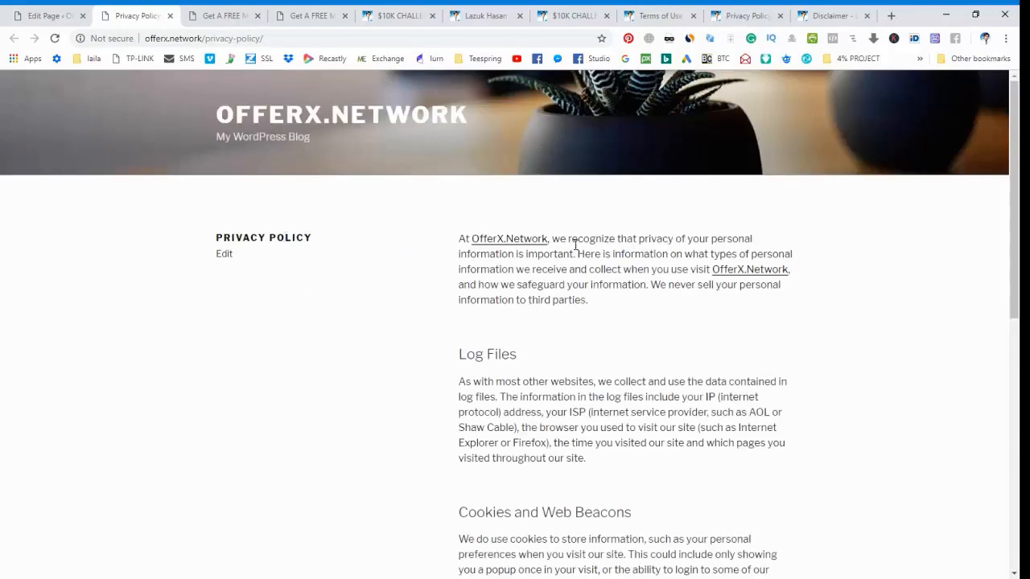
{"action": "scroll", "coordinate": [552, 378], "scroll_direction": "down", "scroll_amount": 7}
{"action": "scroll", "coordinate": [553, 377], "scroll_direction": "up", "scroll_amount": 5}
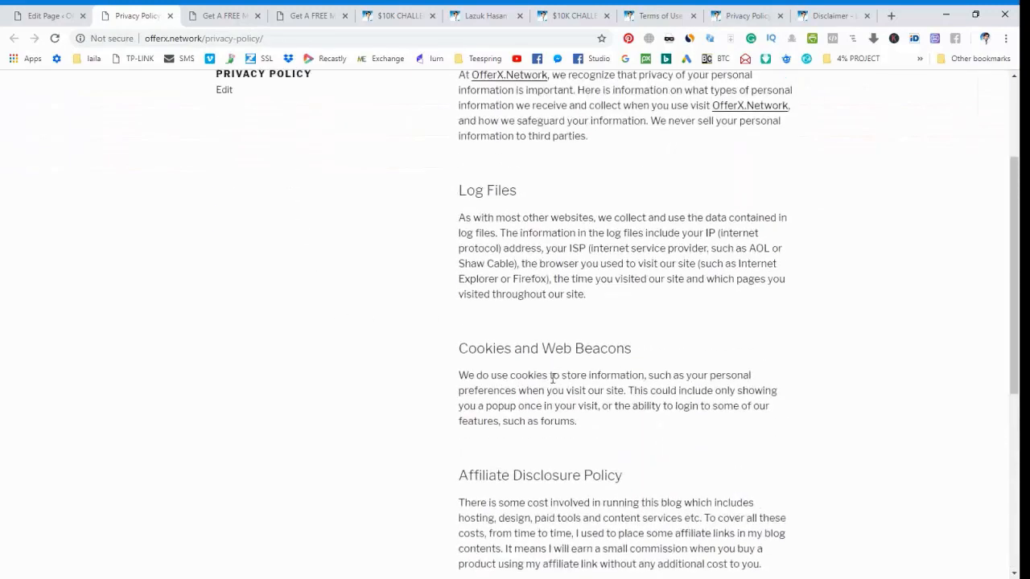
{"action": "scroll", "coordinate": [552, 378], "scroll_direction": "up", "scroll_amount": 2}
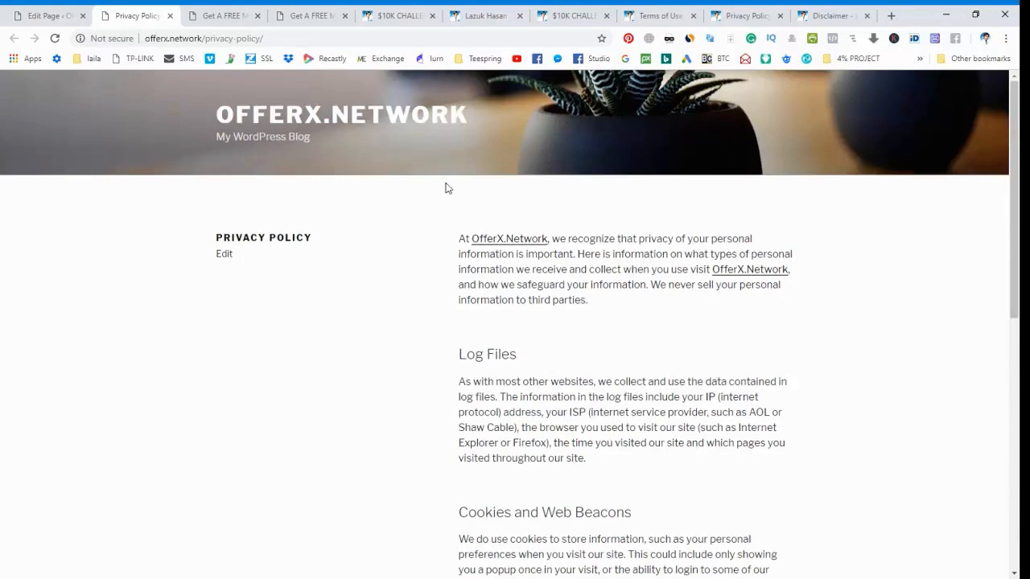
{"action": "scroll", "coordinate": [510, 317], "scroll_direction": "down", "scroll_amount": 7}
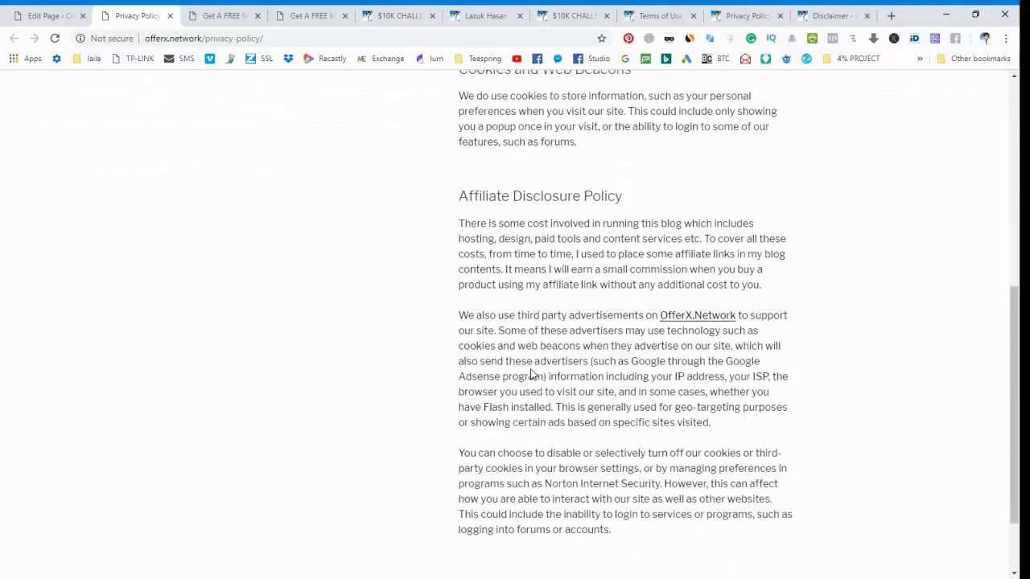
{"action": "scroll", "coordinate": [531, 370], "scroll_direction": "up", "scroll_amount": 8}
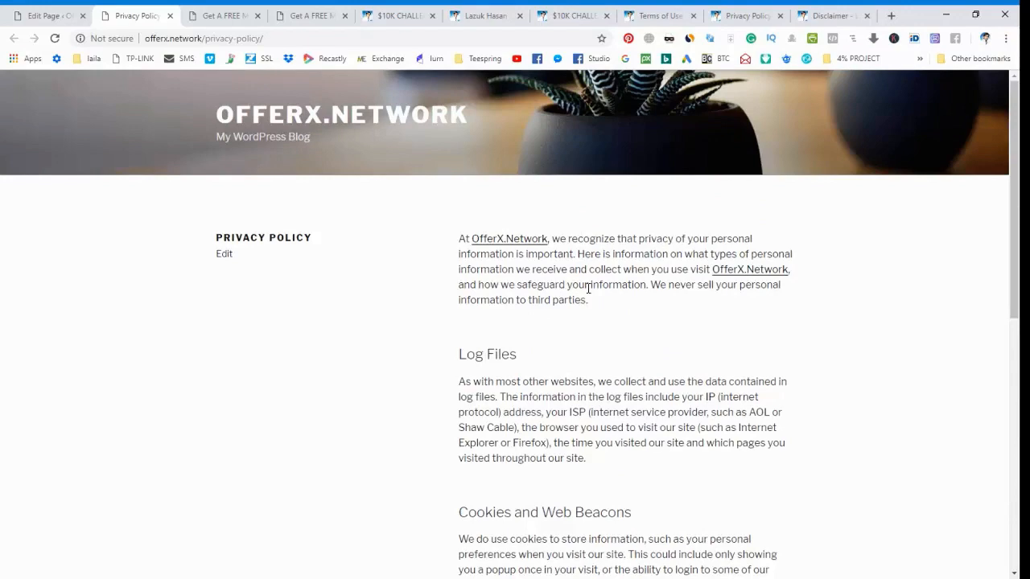
{"action": "scroll", "coordinate": [588, 289], "scroll_direction": "down", "scroll_amount": 7}
{"action": "scroll", "coordinate": [589, 288], "scroll_direction": "up", "scroll_amount": 8}
{"action": "left_click", "coordinate": [170, 15]}
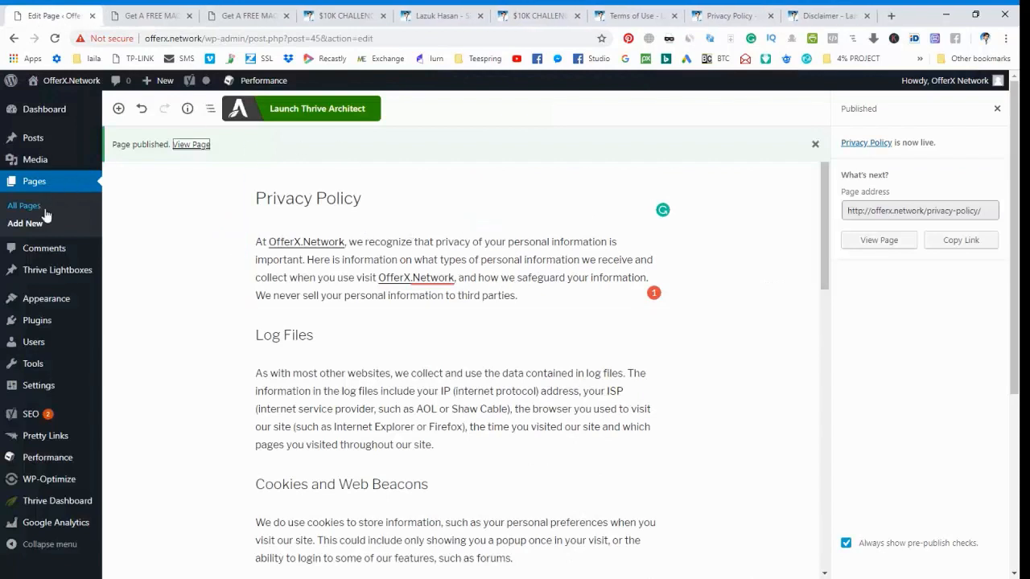
Start a new page and give it the title "Disclaimer", copied from the existing site's Disclaimer page.
{"action": "left_click", "coordinate": [825, 16]}
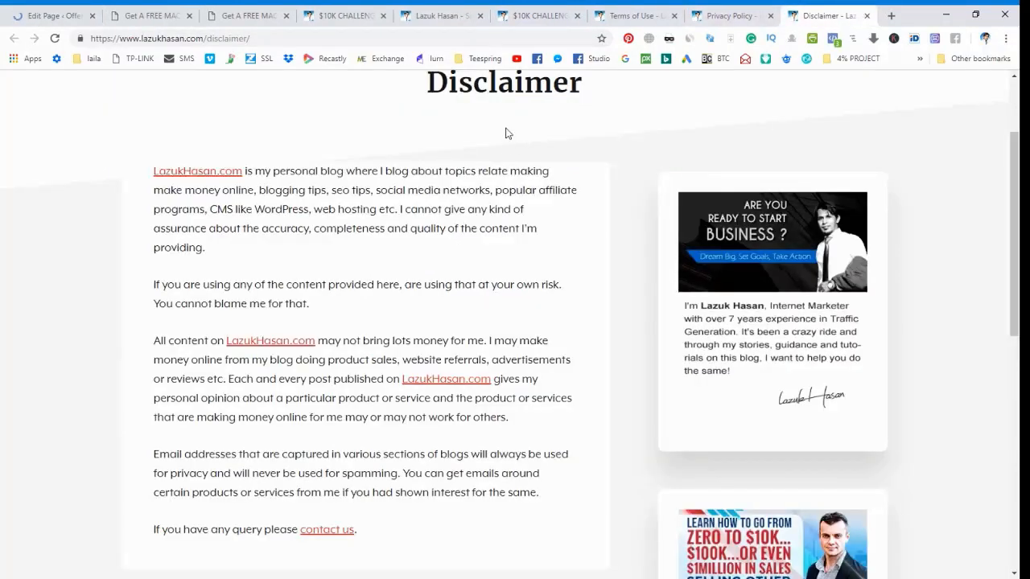
{"action": "double_click", "coordinate": [498, 96]}
{"action": "key", "text": "ctrl+c"}
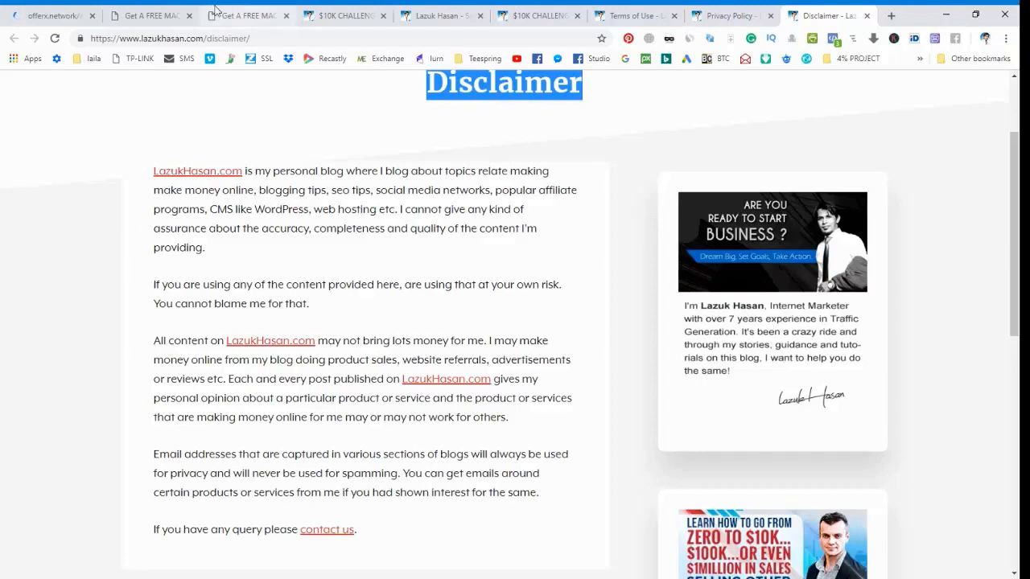
{"action": "left_click", "coordinate": [52, 15]}
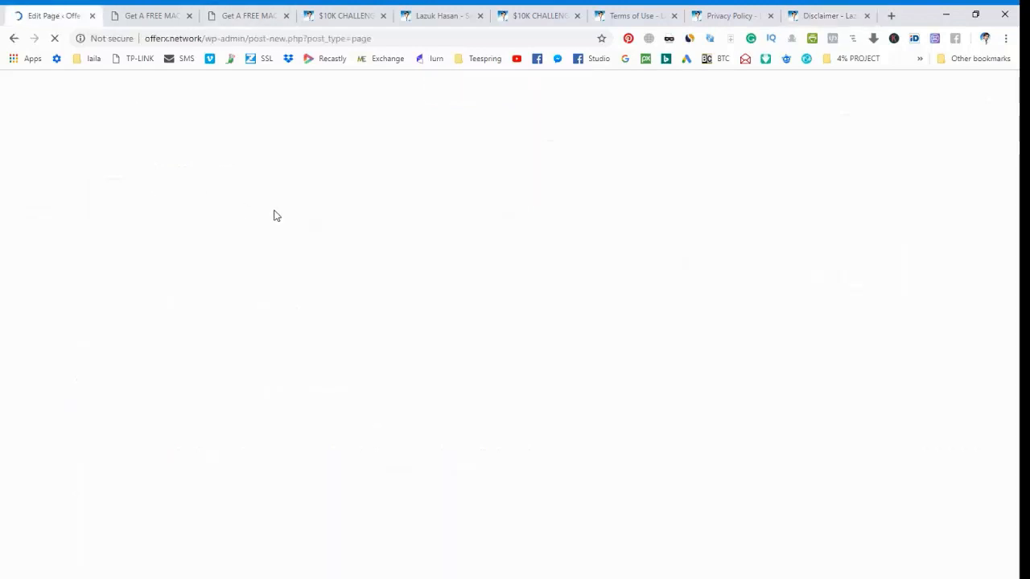
{"action": "key", "text": "ctrl+v"}
Copy the existing Disclaimer body text, leaving out the closing contact line, and paste it into the new page's content.
{"action": "left_click", "coordinate": [825, 15]}
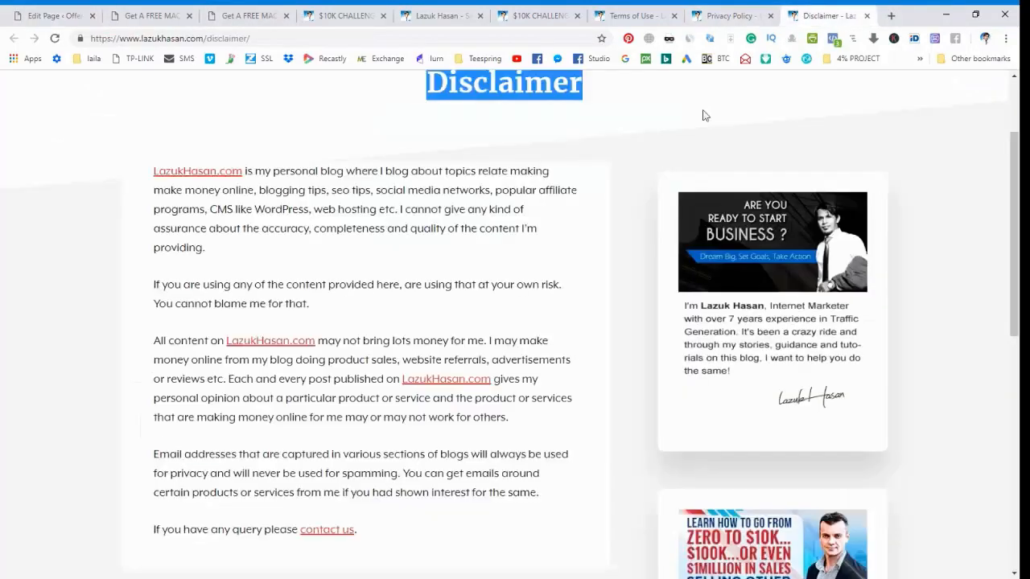
{"action": "left_click_drag", "start_coordinate": [145, 179], "coordinate": [541, 426]}
{"action": "key", "text": "ctrl+c"}
{"action": "scroll", "coordinate": [299, 455], "scroll_direction": "down", "scroll_amount": 1}
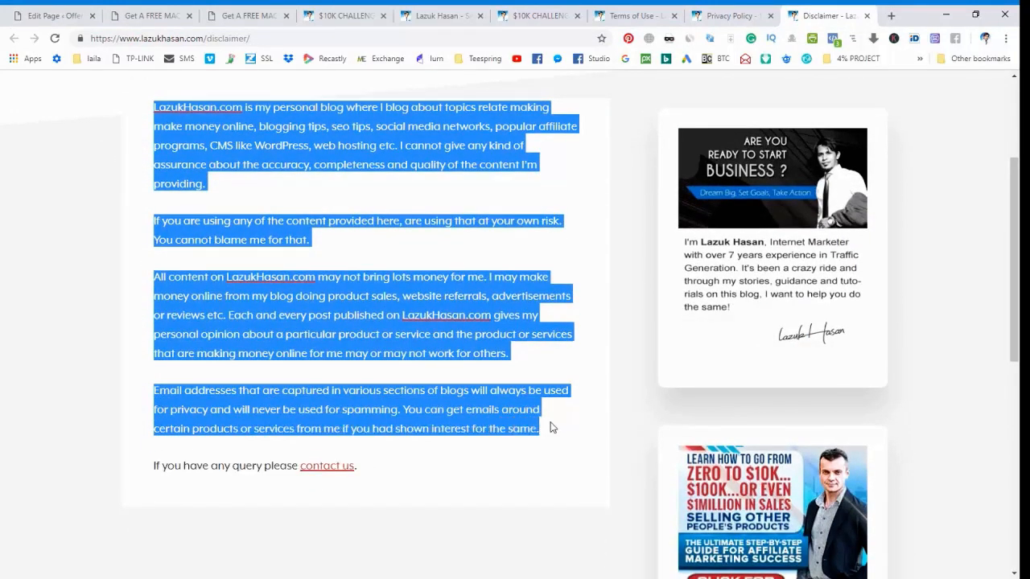
{"action": "left_click", "coordinate": [56, 16]}
{"action": "left_click", "coordinate": [352, 251]}
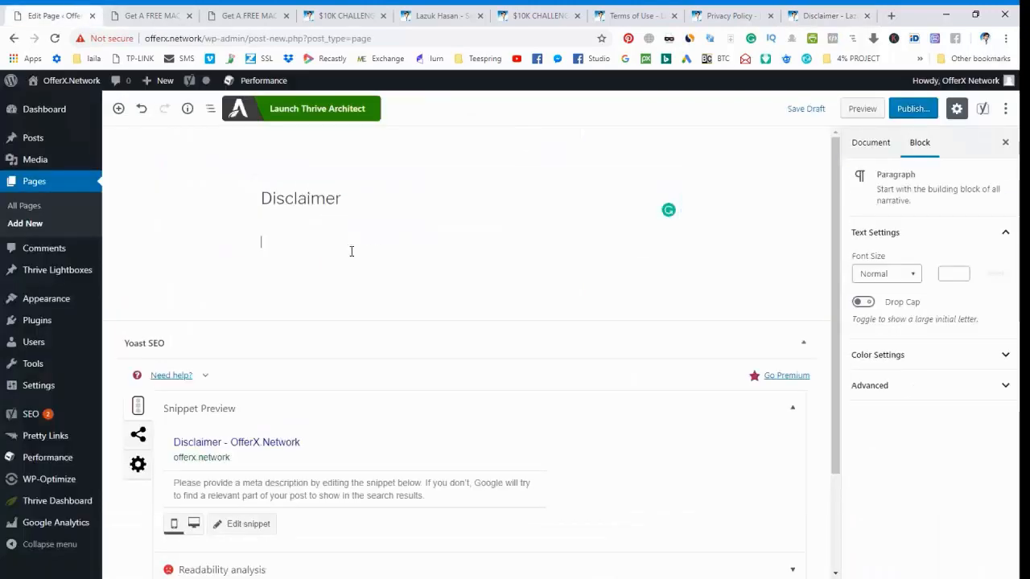
{"action": "key", "text": "ctrl+v"}
Delete the linked old site domain at the start of the first Disclaimer paragraph.
{"action": "left_click", "coordinate": [321, 241]}
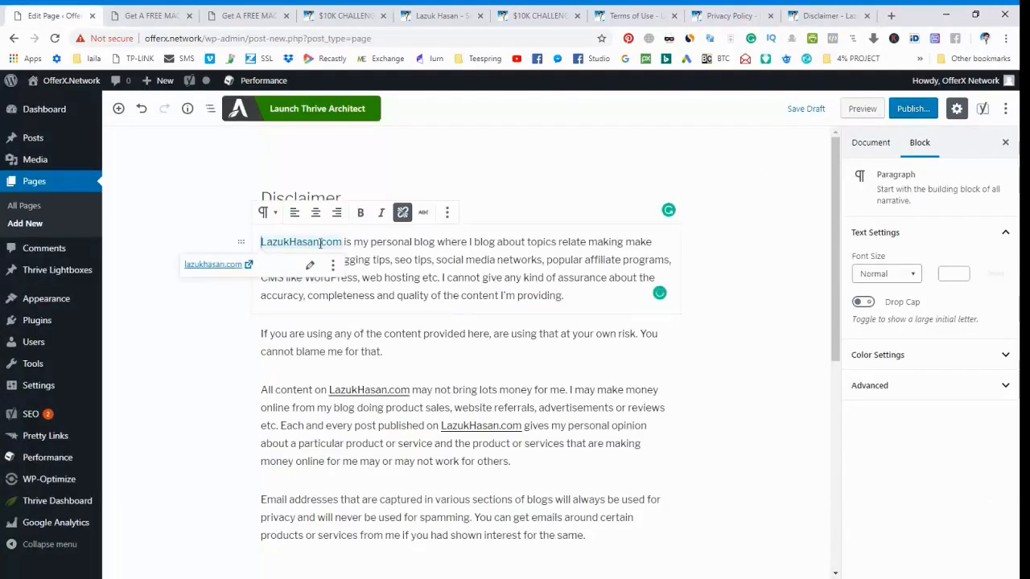
{"action": "left_click_drag", "start_coordinate": [341, 240], "coordinate": [250, 247]}
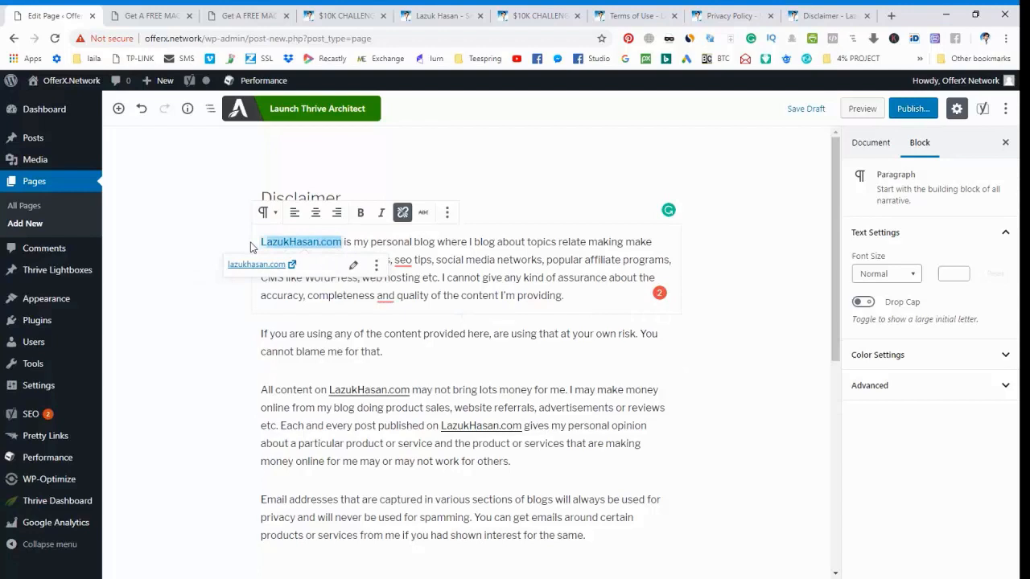
{"action": "left_click", "coordinate": [314, 240]}
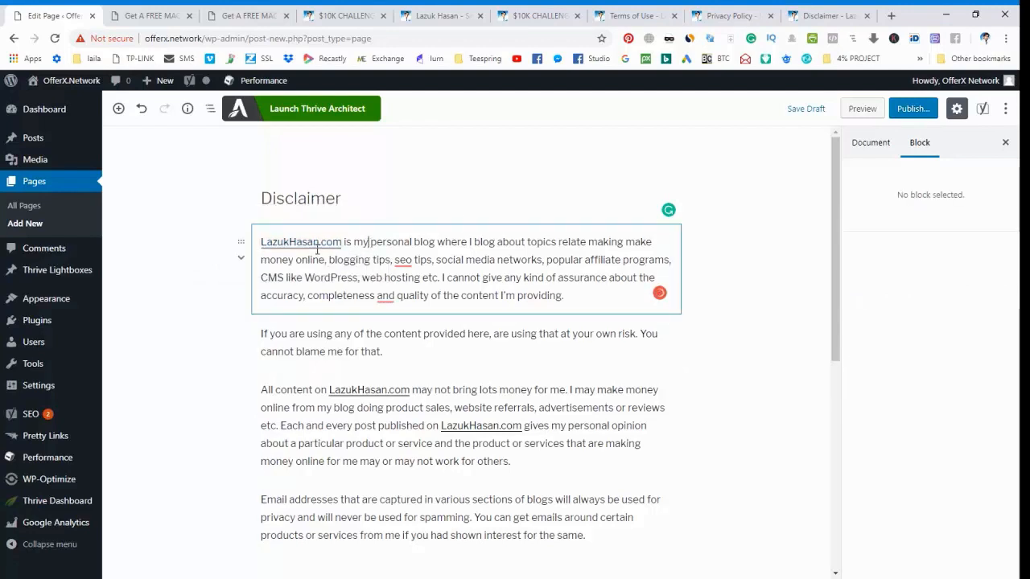
{"action": "left_click", "coordinate": [345, 245]}
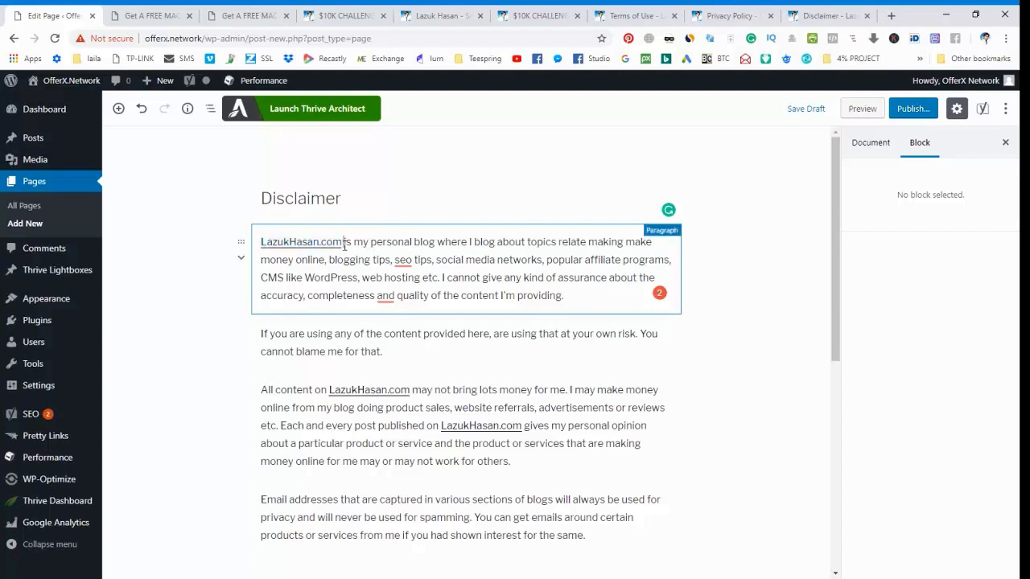
{"action": "left_click_drag", "start_coordinate": [343, 244], "coordinate": [255, 250]}
{"action": "key", "text": "BackSpace"}
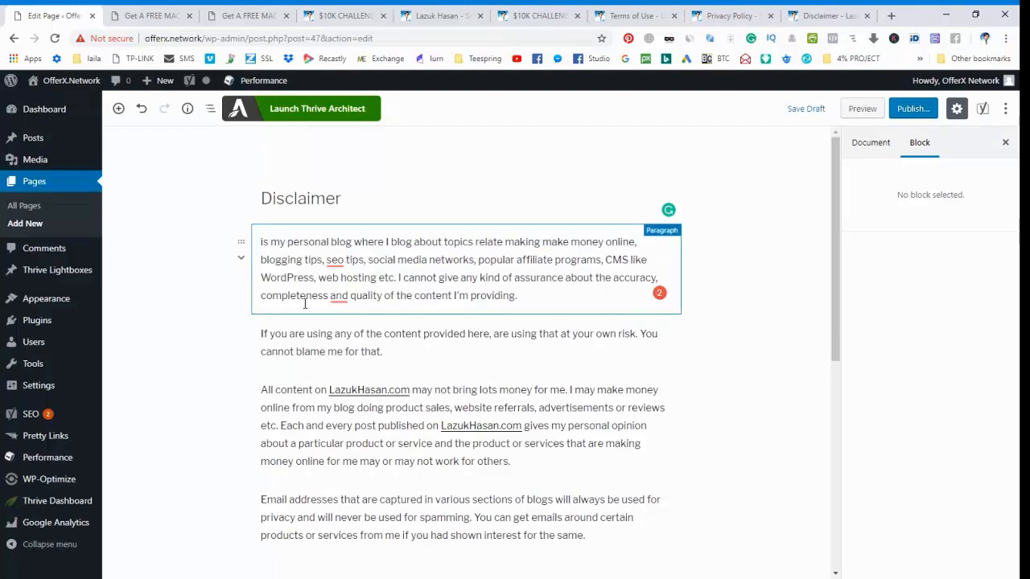
Insert "OfferX.Network" as the opening words of the first Disclaimer paragraph, before "is my personal blog".
{"action": "key", "text": "Delete"}
{"action": "type", "text": "I"}
{"action": "type", "text": "OfferX"}
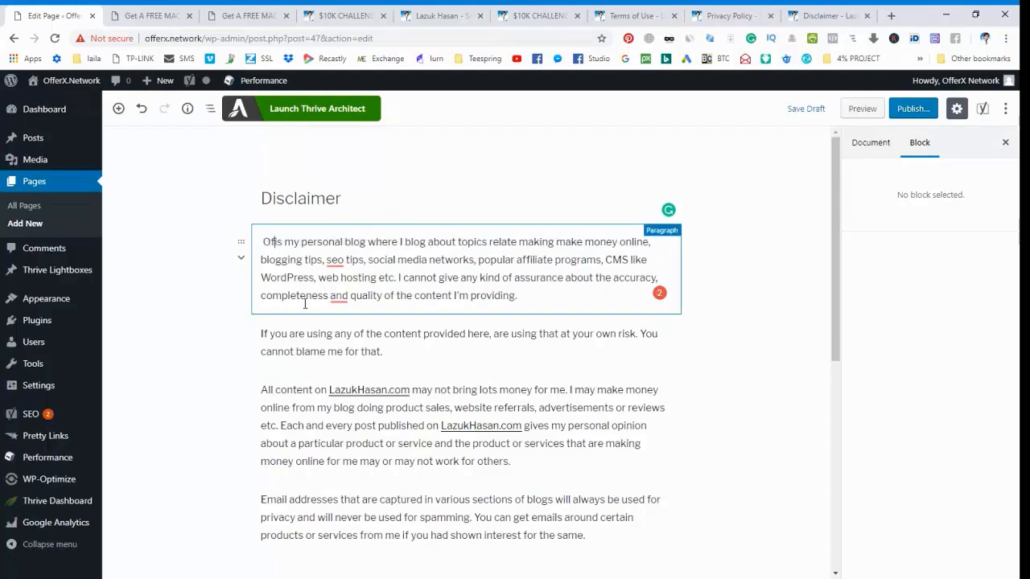
{"action": "type", "text": ".Net"}
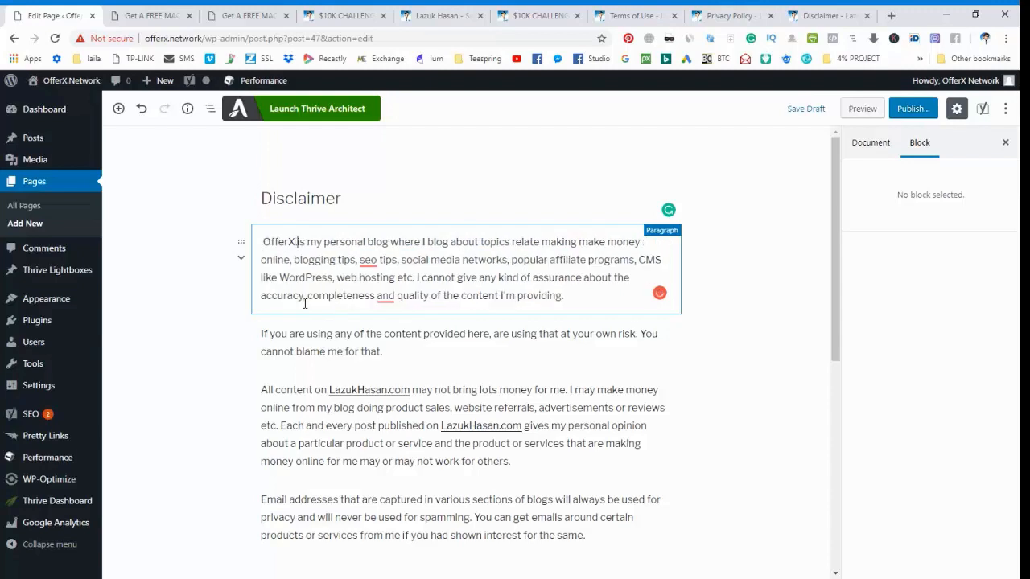
{"action": "type", "text": "work"}
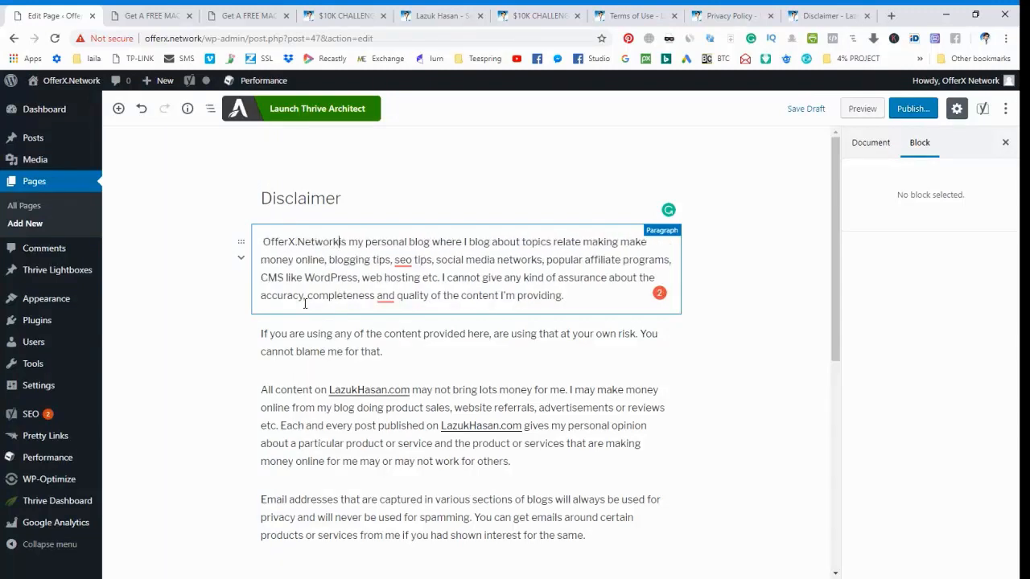
{"action": "left_click", "coordinate": [317, 169]}
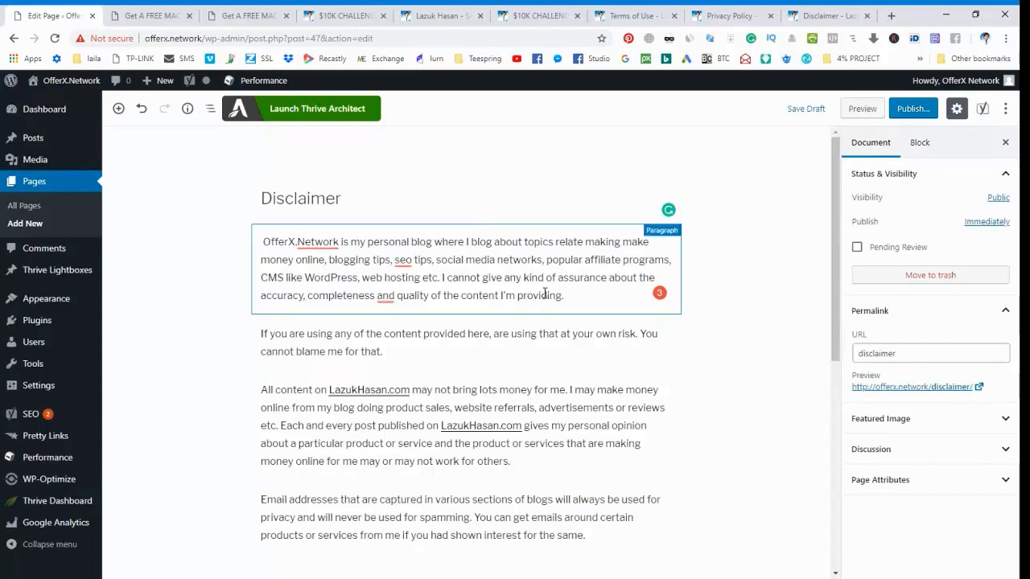
{"action": "mouse_move", "coordinate": [319, 242]}
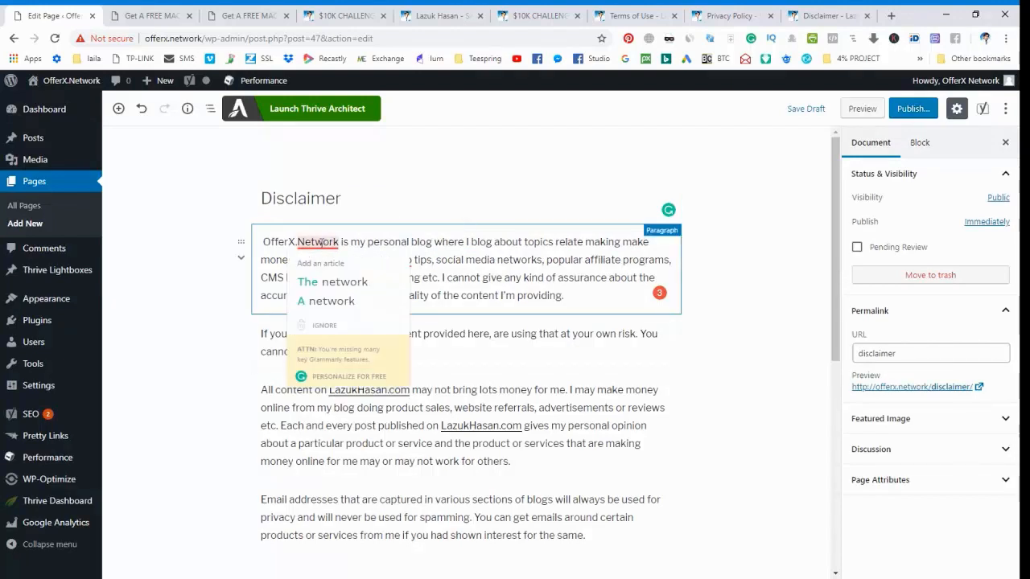
Unlink the first old site domain in the paragraph beginning "All content on" and replace it with "OfferX.Network".
{"action": "left_click", "coordinate": [402, 390]}
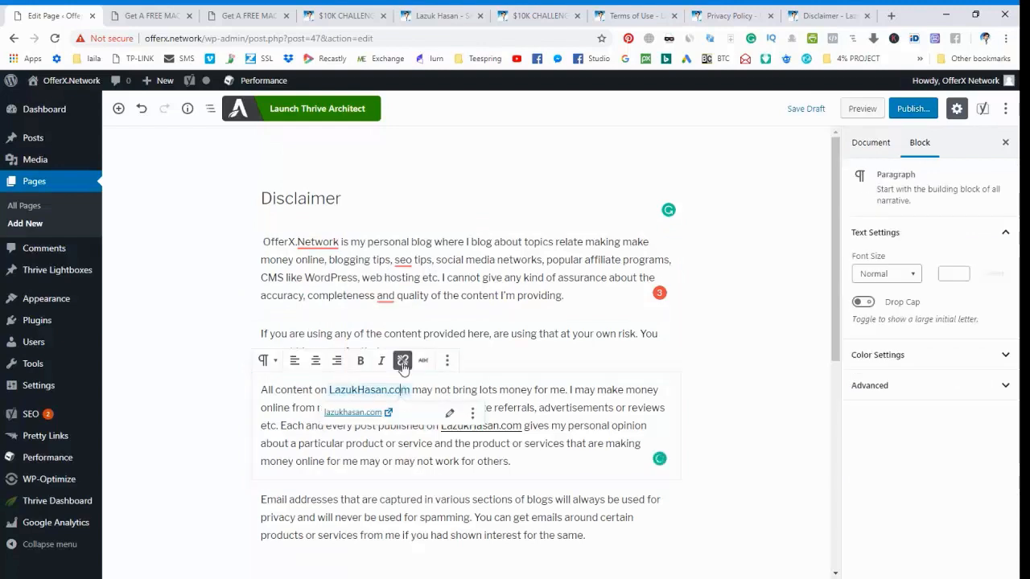
{"action": "left_click", "coordinate": [403, 362]}
{"action": "left_click_drag", "start_coordinate": [411, 391], "coordinate": [338, 393]}
{"action": "type", "text": "Offer"}
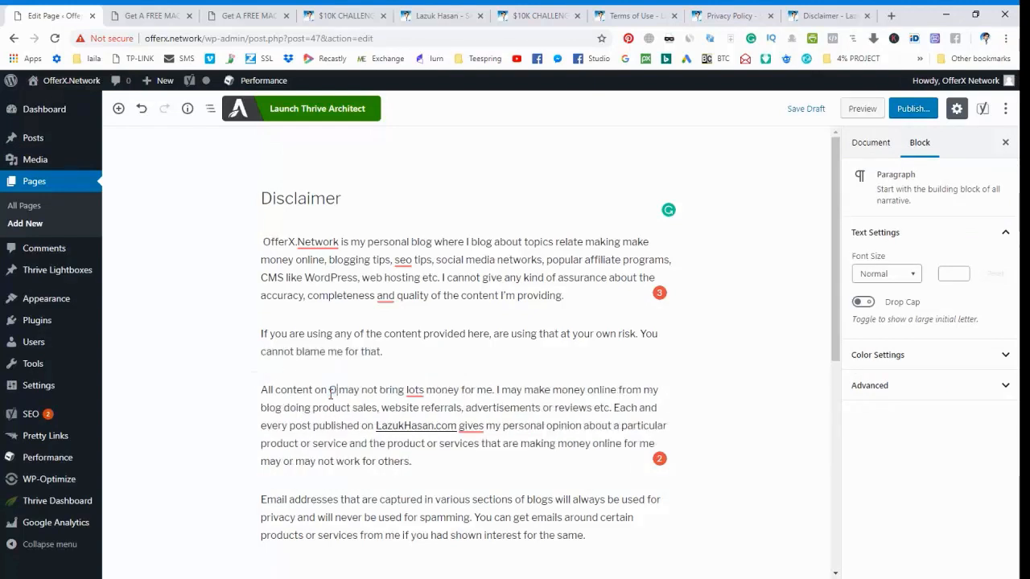
{"action": "type", "text": "X.Netwo"}
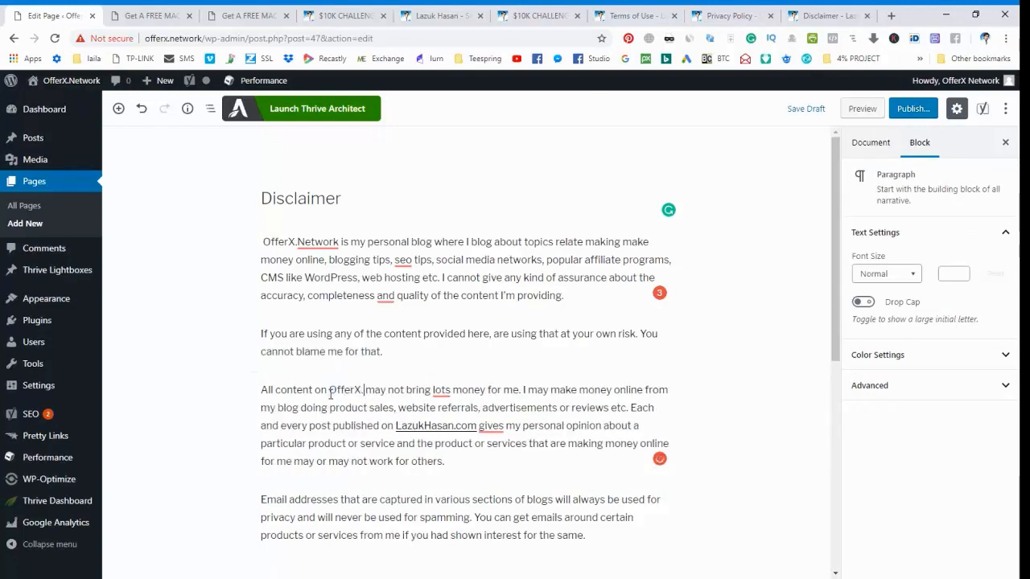
{"action": "type", "text": "rk"}
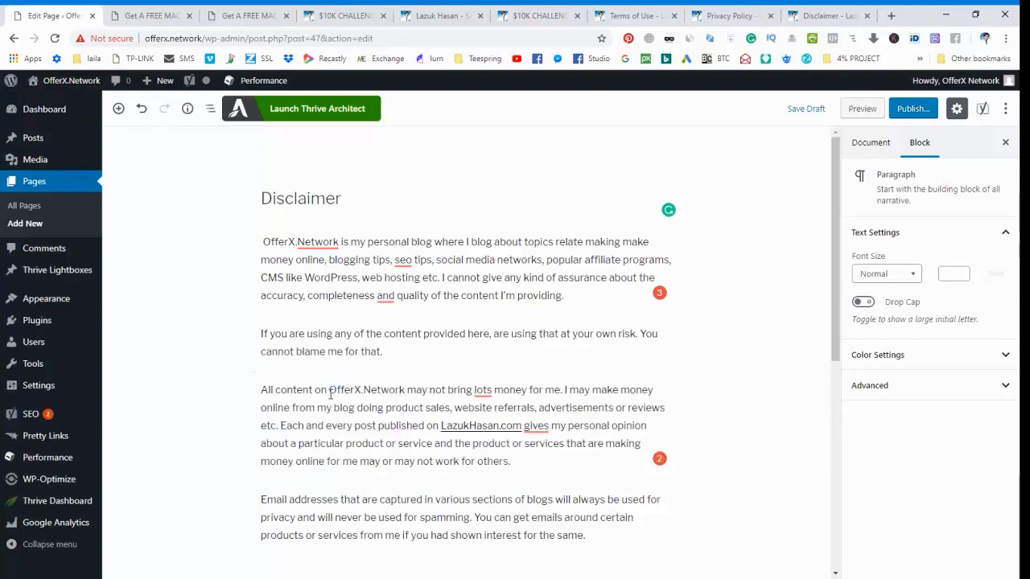
Link the new site name after "All content on" and the one opening the first paragraph to OfferX.Network.
{"action": "left_click_drag", "start_coordinate": [330, 392], "coordinate": [404, 391]}
{"action": "key", "text": "ctrl+c"}
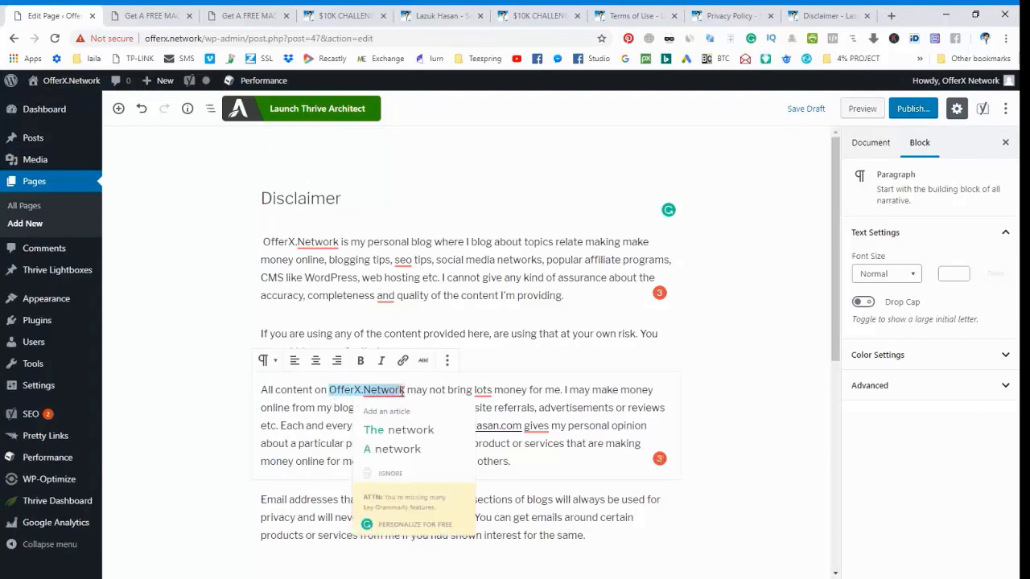
{"action": "left_click", "coordinate": [402, 361]}
{"action": "key", "text": "ctrl+v"}
{"action": "key", "text": "Return"}
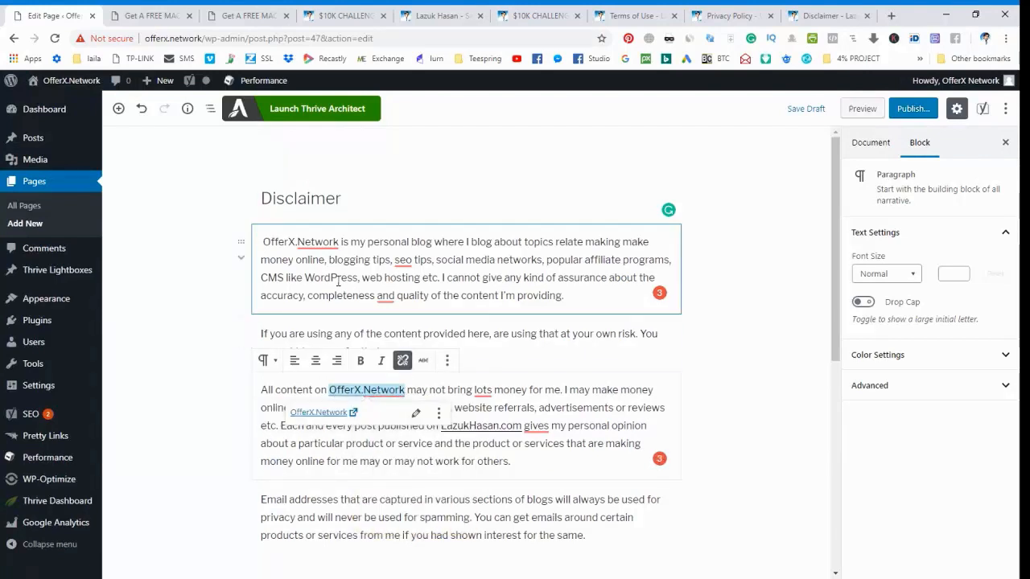
{"action": "left_click_drag", "start_coordinate": [340, 242], "coordinate": [265, 245]}
{"action": "key", "text": "ctrl+c"}
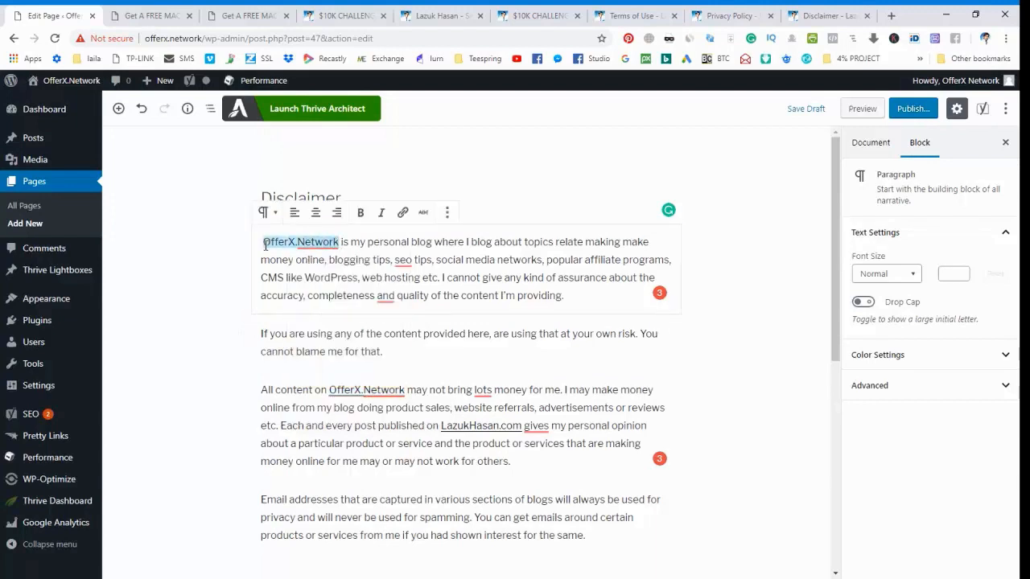
{"action": "left_click", "coordinate": [405, 214]}
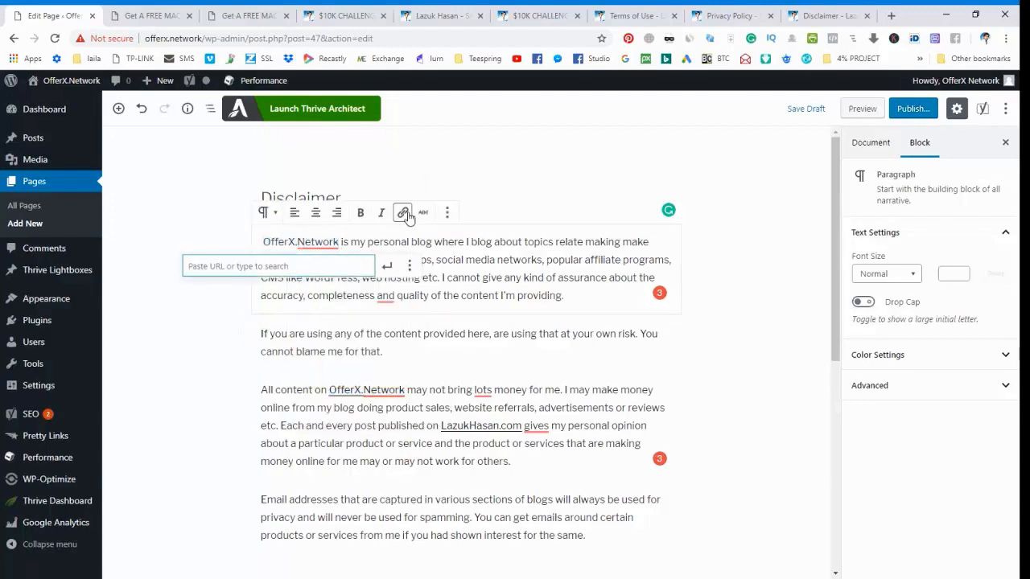
{"action": "key", "text": "ctrl+v"}
{"action": "key", "text": "Return"}
Replace the linked old domain after "every post published on" with "OfferX.Network" and link the new text to OfferX.Network.
{"action": "scroll", "coordinate": [491, 298], "scroll_direction": "down", "scroll_amount": 2}
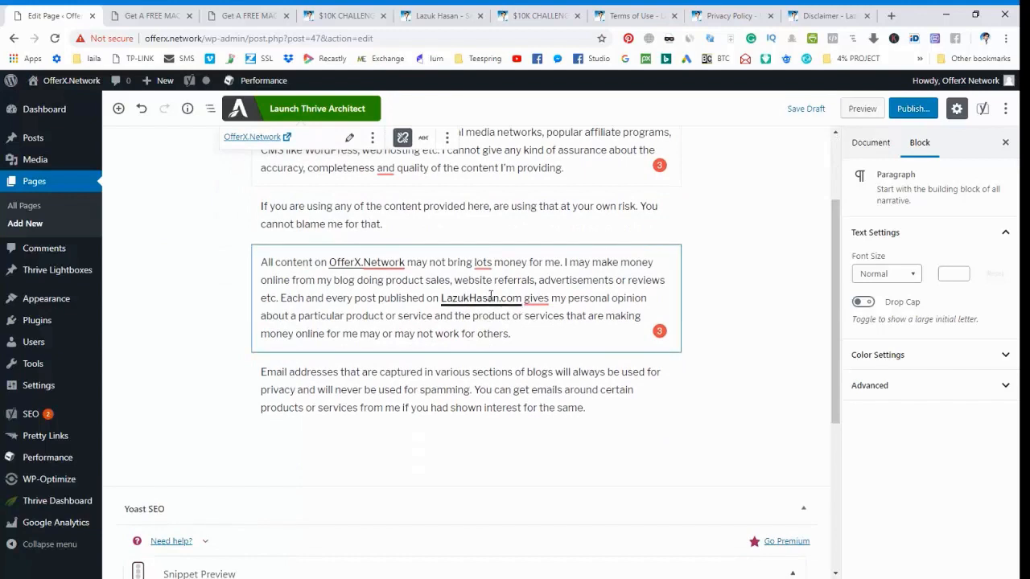
{"action": "left_click", "coordinate": [489, 298]}
{"action": "left_click", "coordinate": [401, 235]}
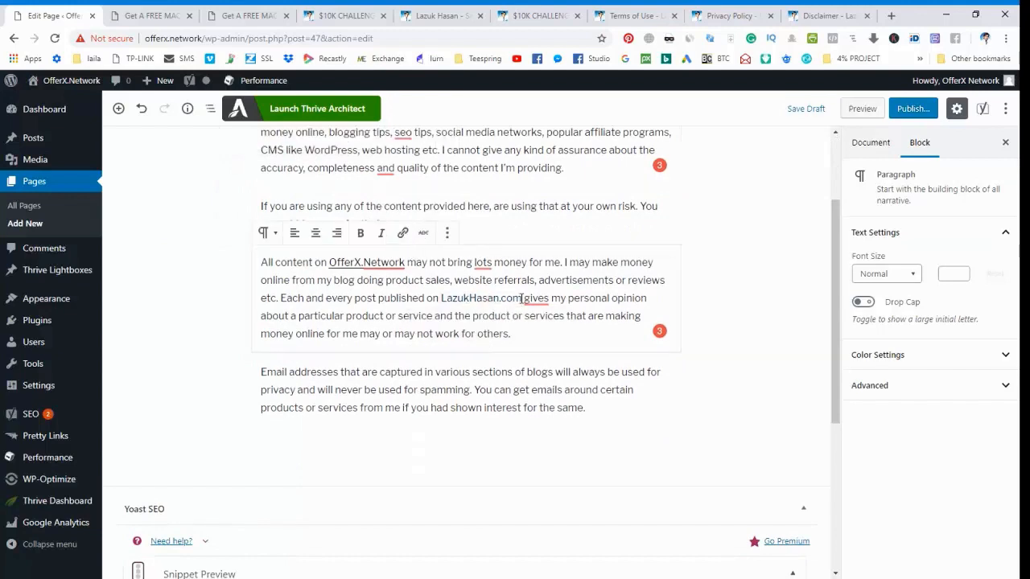
{"action": "left_click_drag", "start_coordinate": [519, 298], "coordinate": [449, 299]}
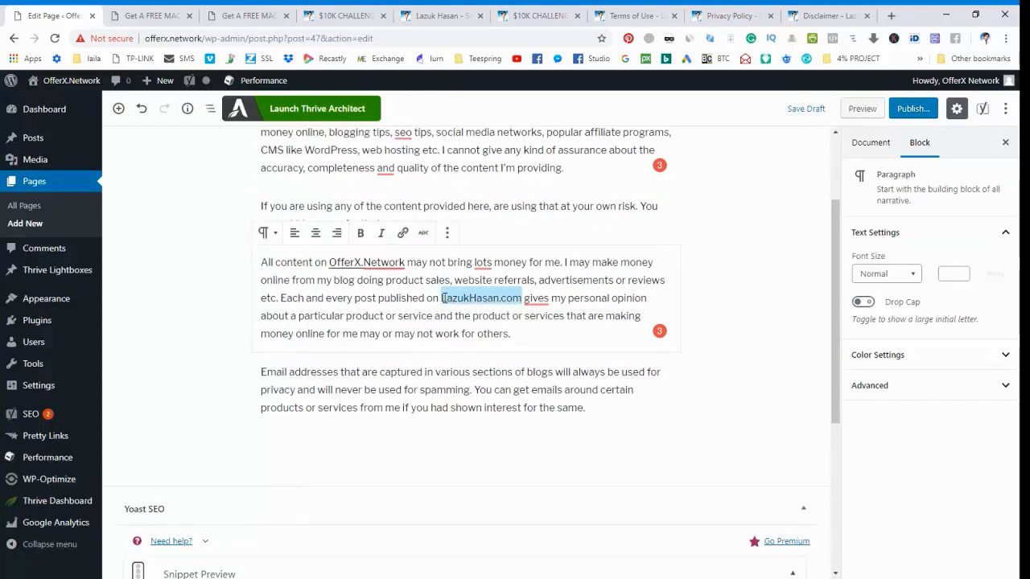
{"action": "key", "text": "ctrl+v"}
{"action": "mouse_move", "coordinate": [520, 299]}
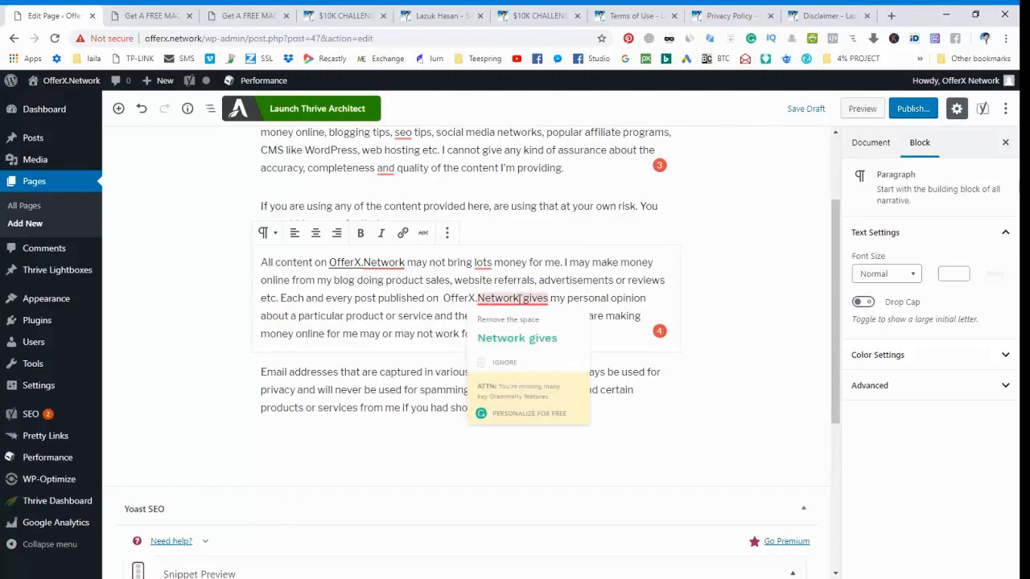
{"action": "left_click_drag", "start_coordinate": [520, 298], "coordinate": [446, 298]}
{"action": "key", "text": "ctrl+c"}
{"action": "left_click", "coordinate": [403, 233]}
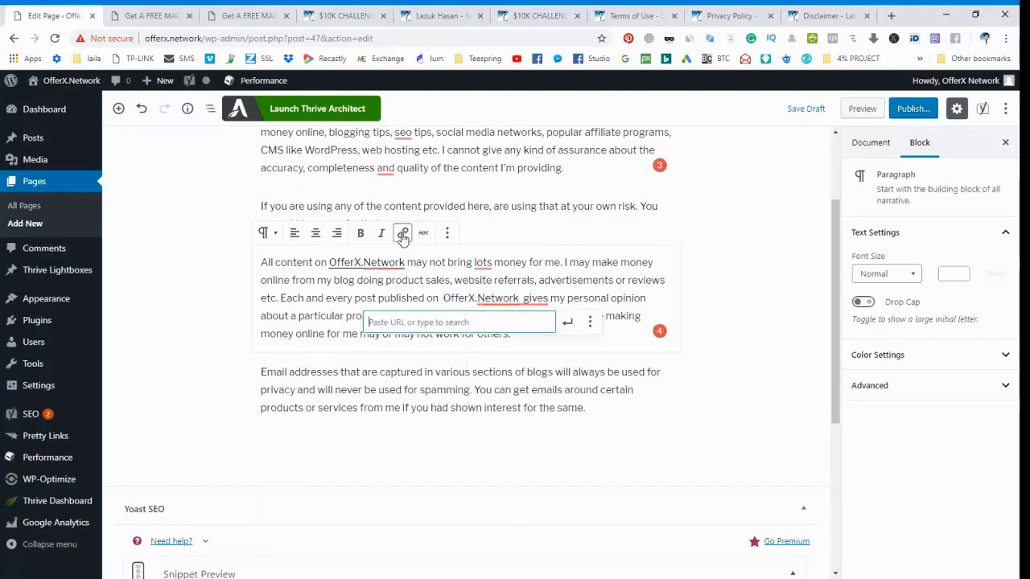
{"action": "key", "text": "ctrl+v"}
{"action": "key", "text": "Return"}
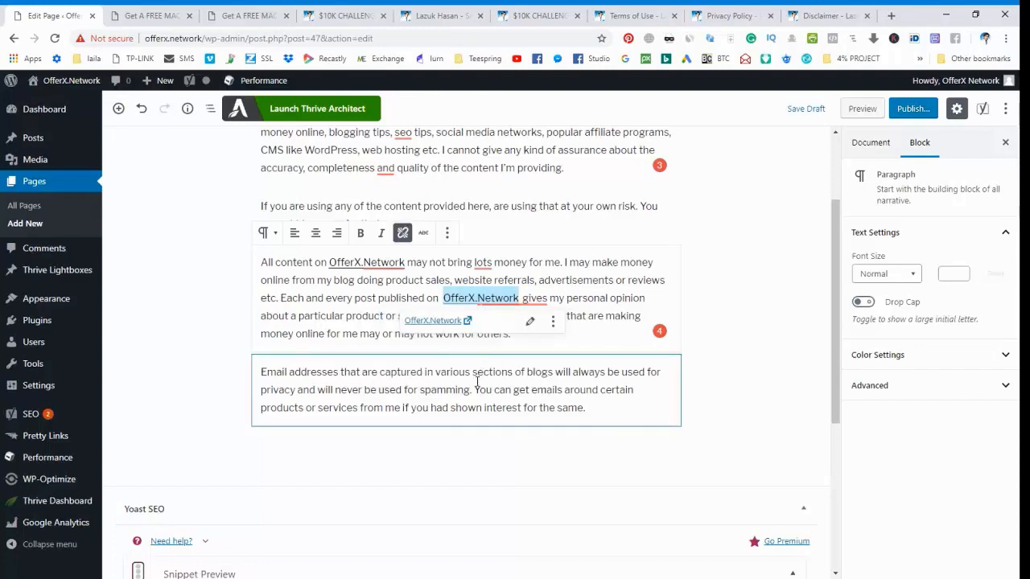
Check the edited Disclaimer text, publish the page, and open the list of all pages.
{"action": "left_click", "coordinate": [478, 379]}
{"action": "scroll", "coordinate": [476, 388], "scroll_direction": "down", "scroll_amount": 3}
{"action": "scroll", "coordinate": [475, 387], "scroll_direction": "up", "scroll_amount": 6}
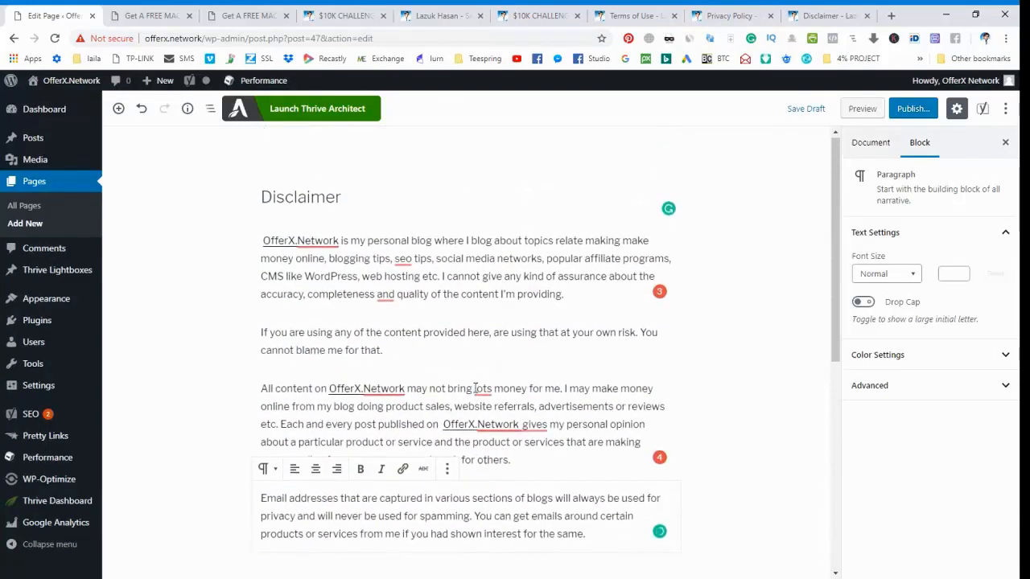
{"action": "scroll", "coordinate": [476, 388], "scroll_direction": "down", "scroll_amount": 7}
{"action": "scroll", "coordinate": [476, 388], "scroll_direction": "up", "scroll_amount": 4}
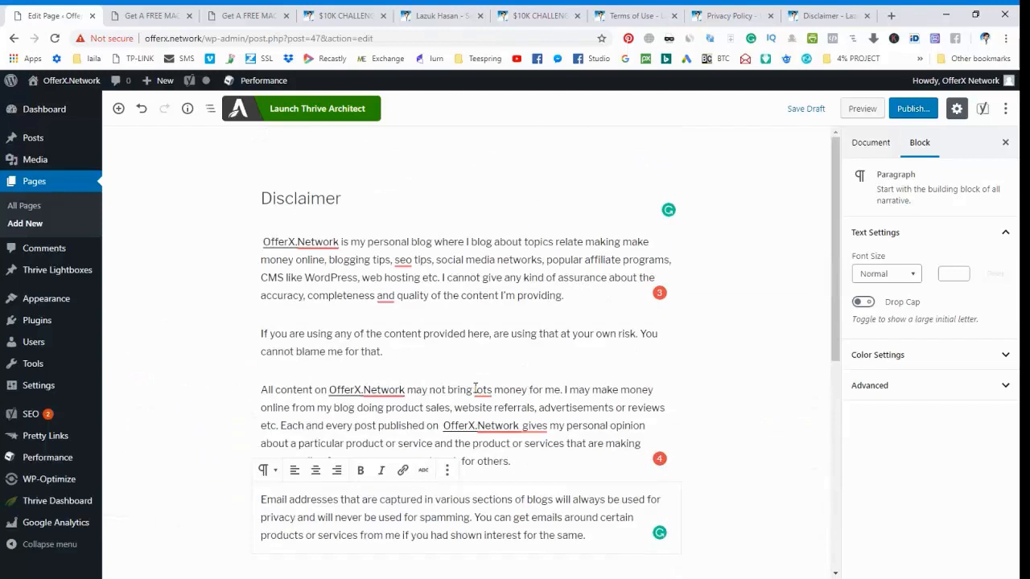
{"action": "left_click", "coordinate": [913, 108]}
{"action": "left_click", "coordinate": [938, 107]}
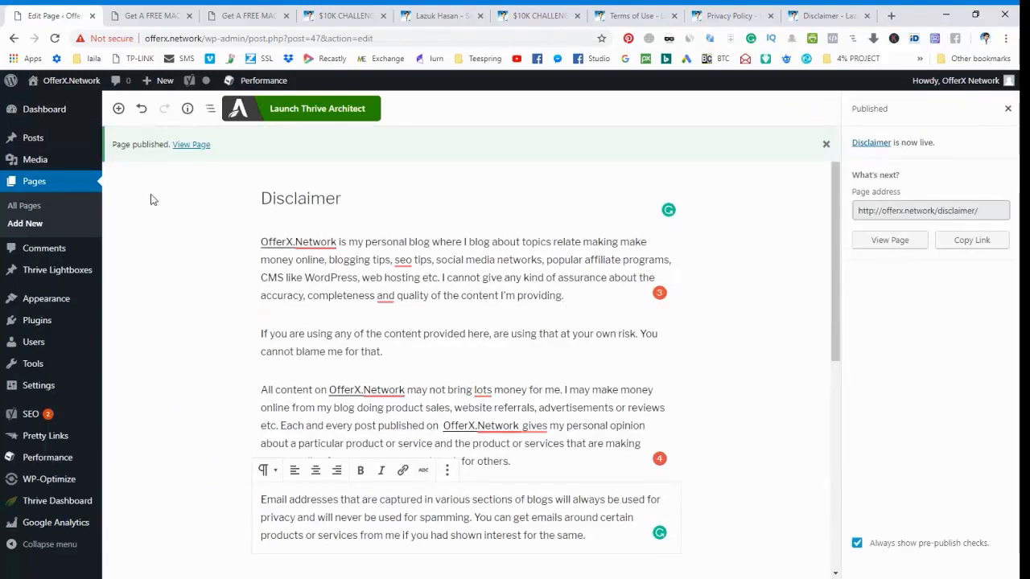
{"action": "left_click", "coordinate": [23, 206]}
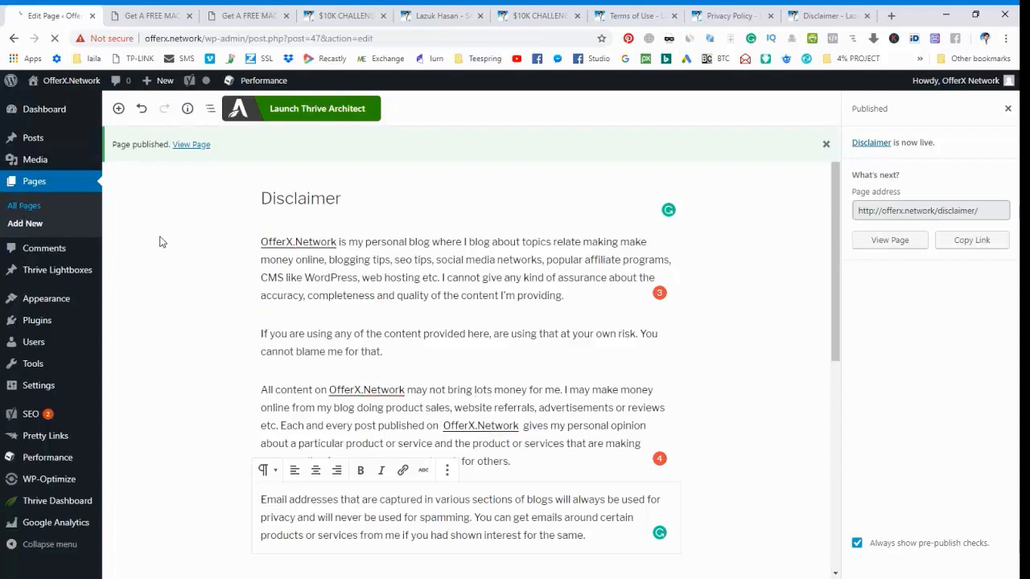
Switch to the landing page in Thrive Architect, set it to desktop view, and check the footer's legal links line against the page list.
{"action": "left_click", "coordinate": [139, 16]}
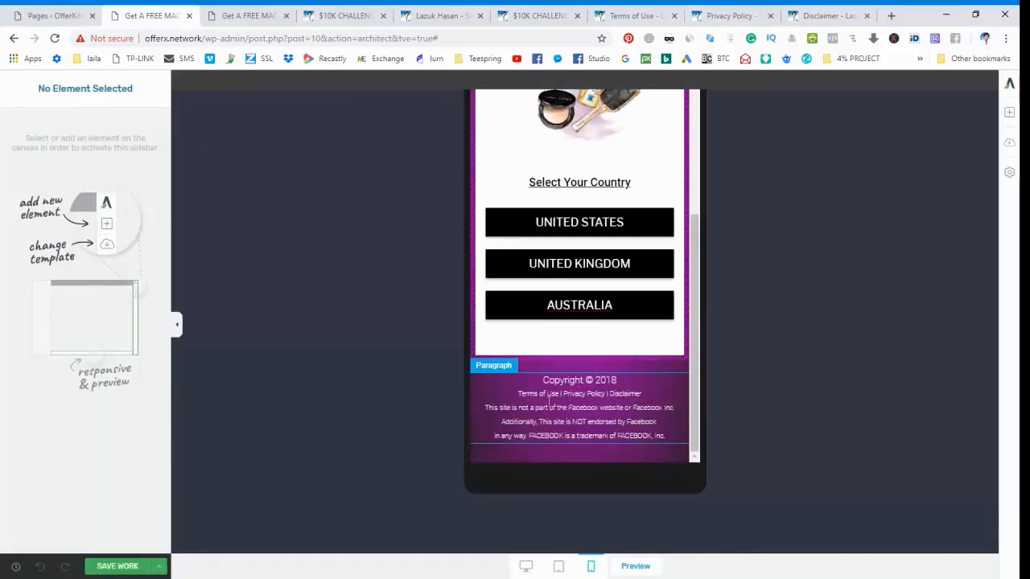
{"action": "left_click", "coordinate": [526, 566]}
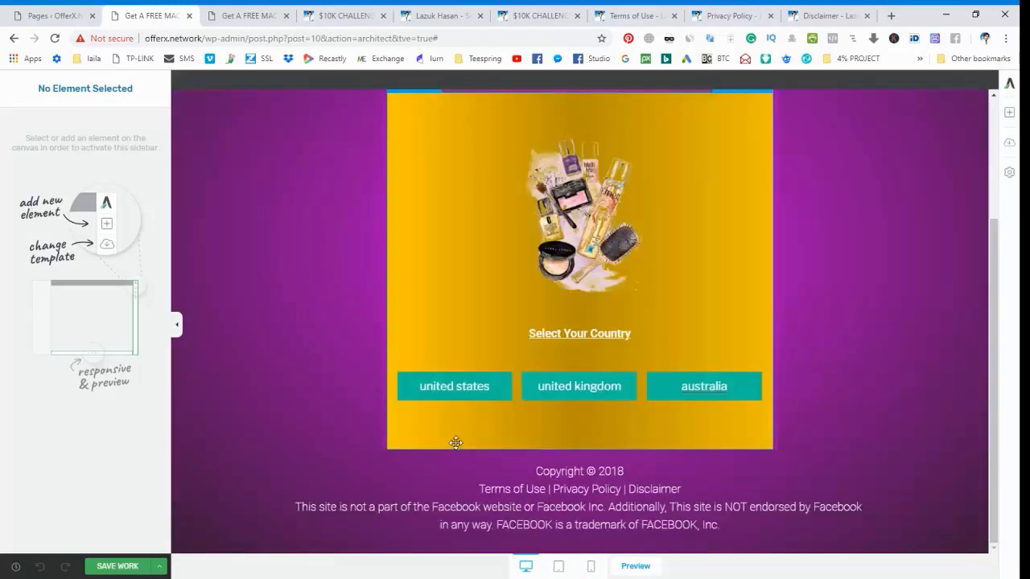
{"action": "left_click", "coordinate": [73, 12]}
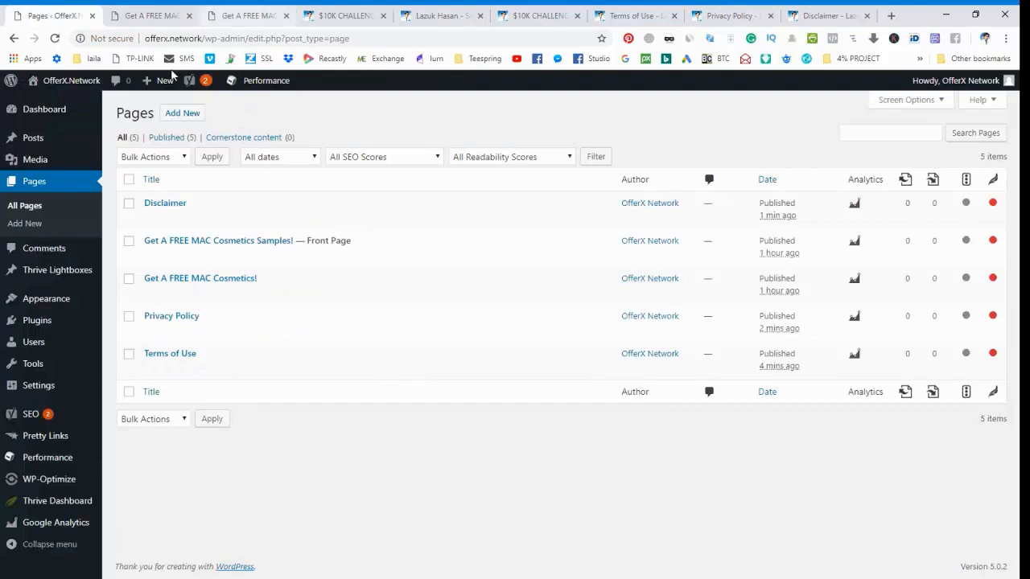
{"action": "left_click", "coordinate": [153, 15]}
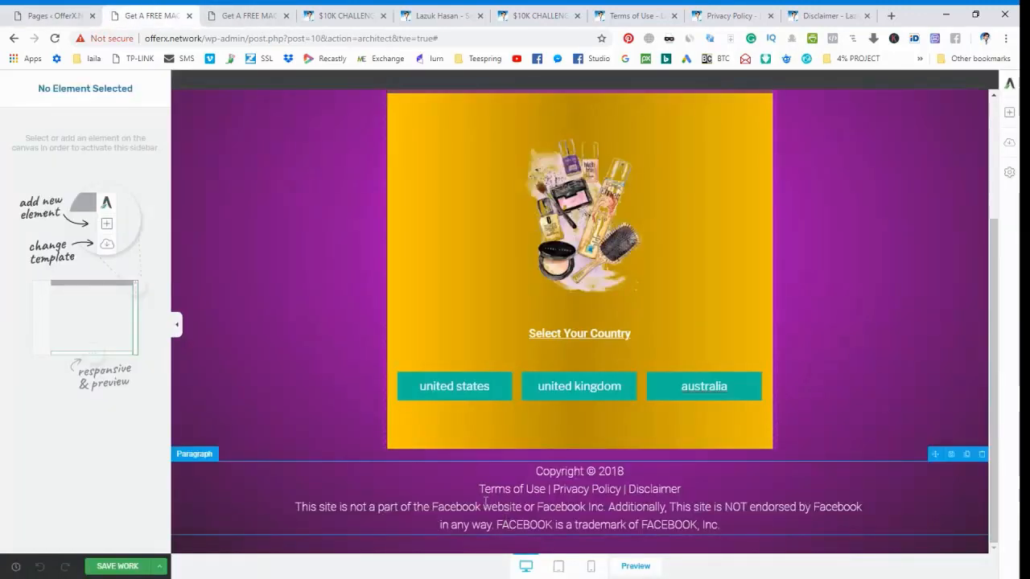
Copy the published Terms of Use page's link from the page list and return to the landing page editor.
{"action": "left_click", "coordinate": [69, 15]}
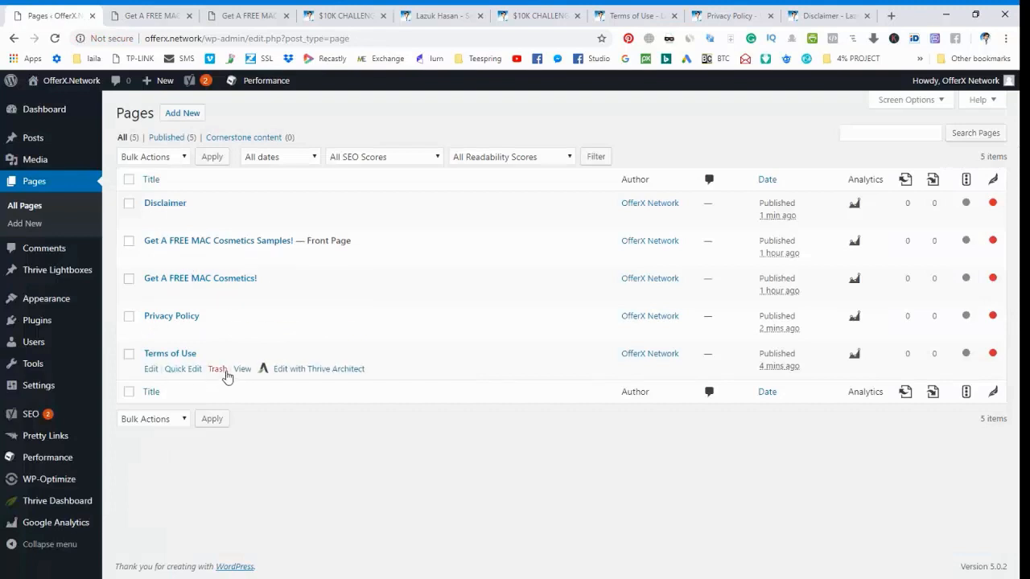
{"action": "left_click", "coordinate": [241, 370]}
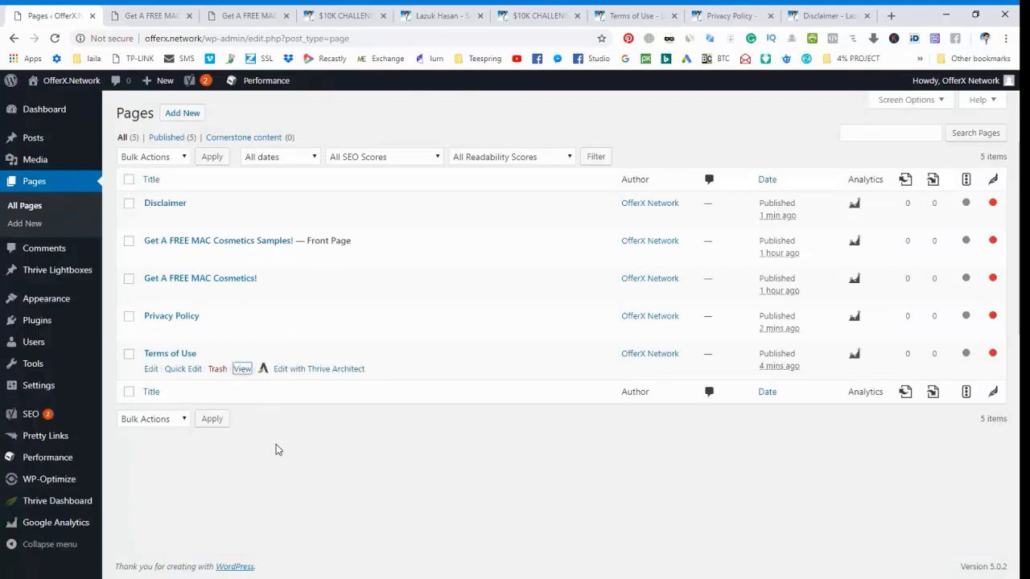
{"action": "left_click", "coordinate": [165, 14]}
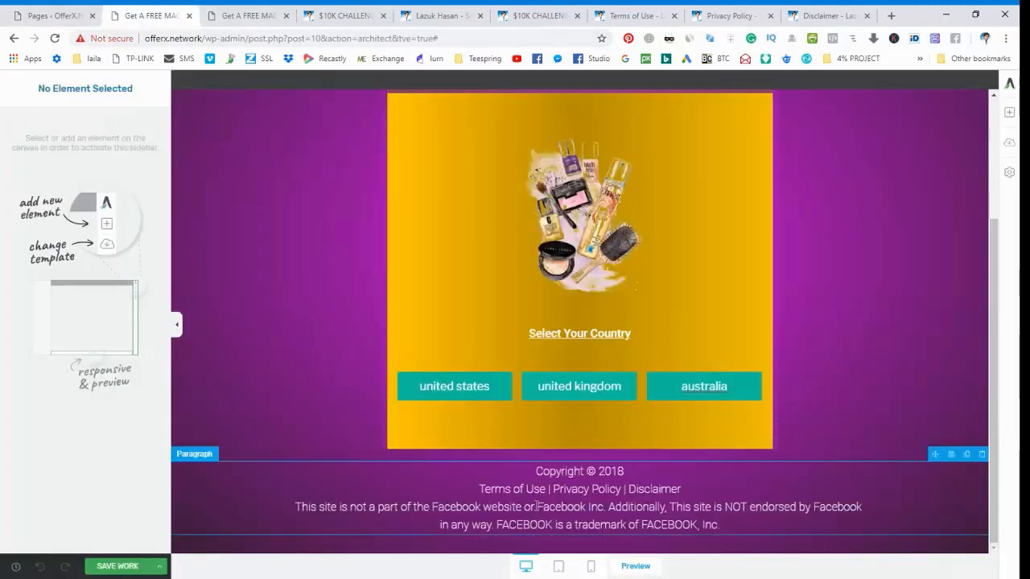
Look through the paragraph's option groups for a link setting for the footer's "Terms of Use" text.
{"action": "left_click_drag", "start_coordinate": [481, 491], "coordinate": [547, 490]}
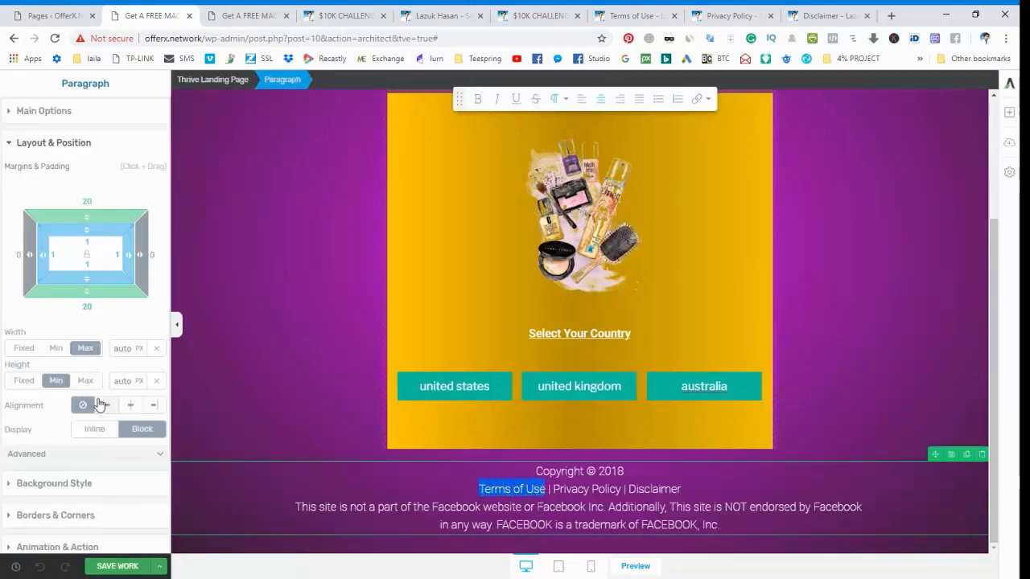
{"action": "scroll", "coordinate": [80, 338], "scroll_direction": "down", "scroll_amount": 2}
{"action": "scroll", "coordinate": [68, 302], "scroll_direction": "up", "scroll_amount": 2}
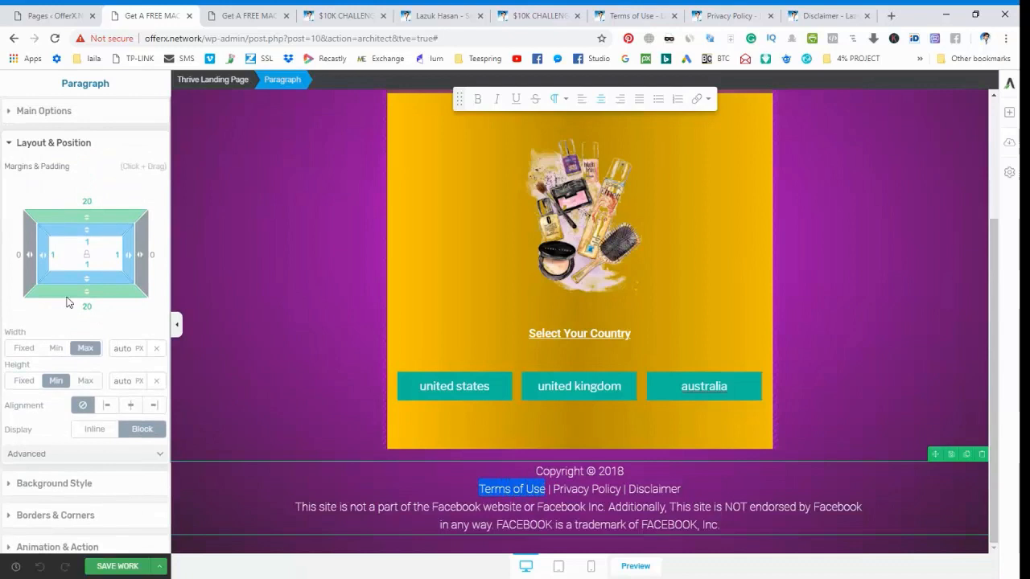
{"action": "left_click", "coordinate": [36, 110]}
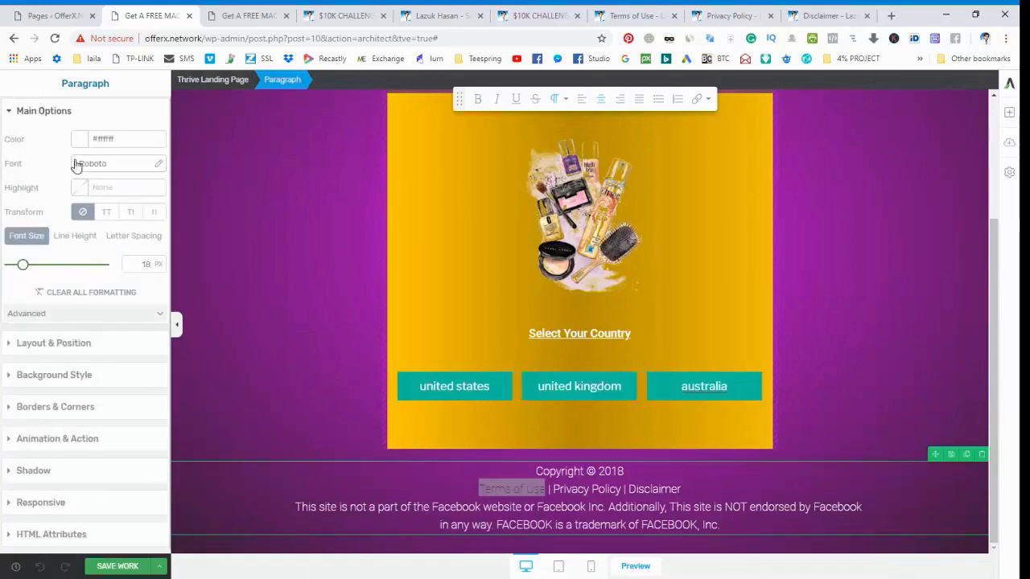
{"action": "left_click", "coordinate": [69, 443]}
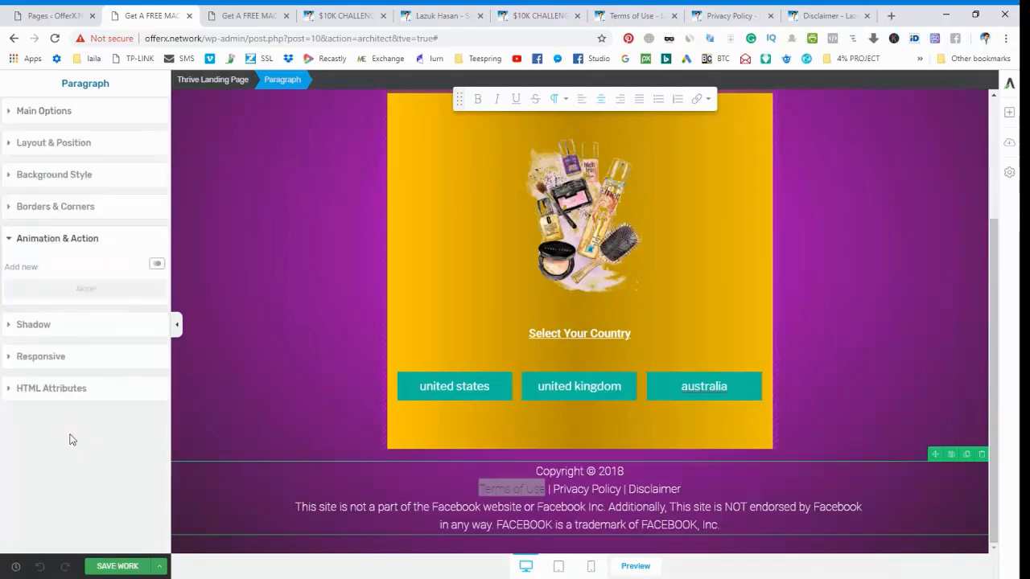
{"action": "left_click", "coordinate": [12, 112]}
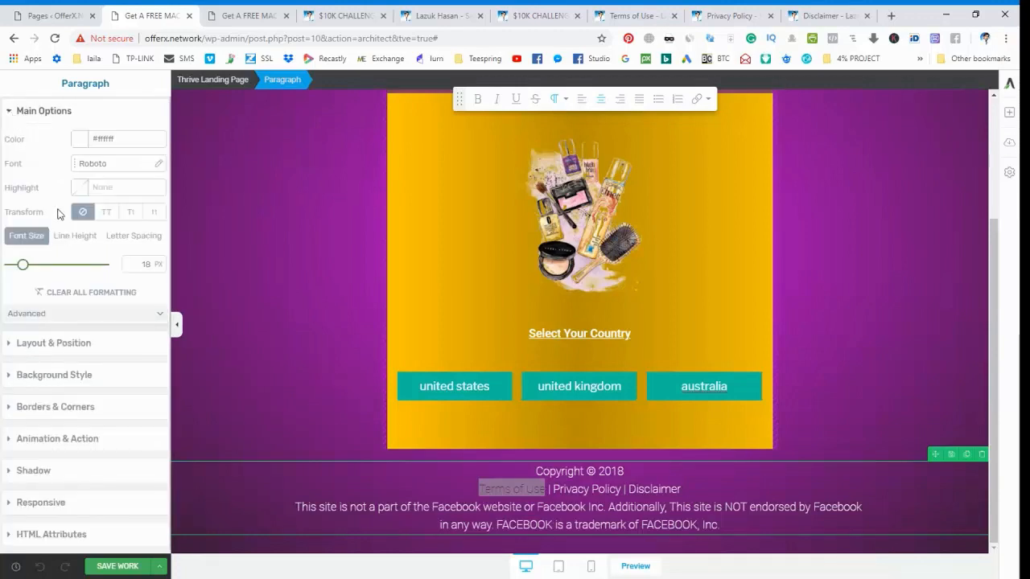
{"action": "left_click", "coordinate": [51, 344]}
{"action": "scroll", "coordinate": [52, 354], "scroll_direction": "down", "scroll_amount": 3}
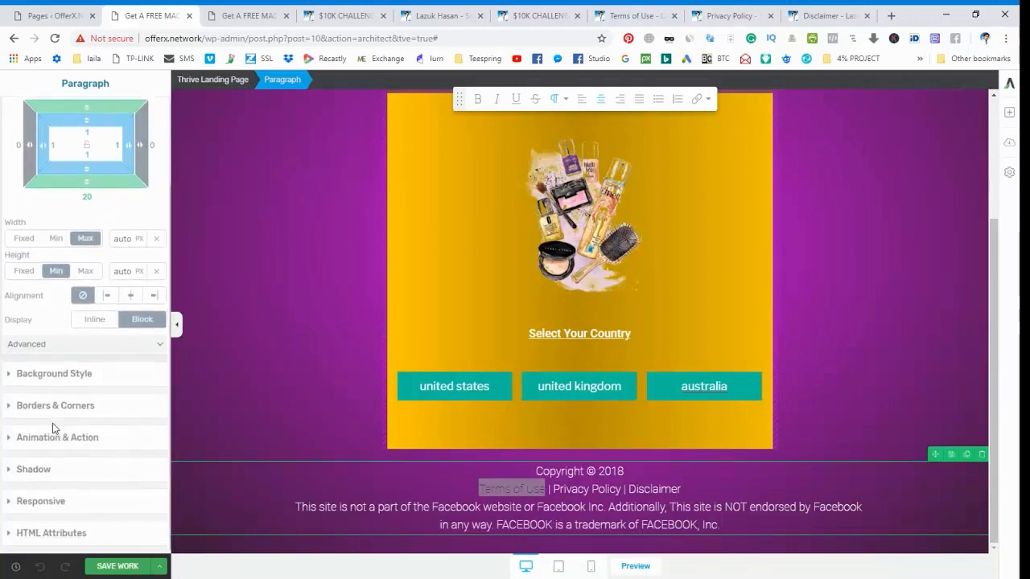
{"action": "left_click", "coordinate": [60, 375]}
{"action": "left_click", "coordinate": [506, 490]}
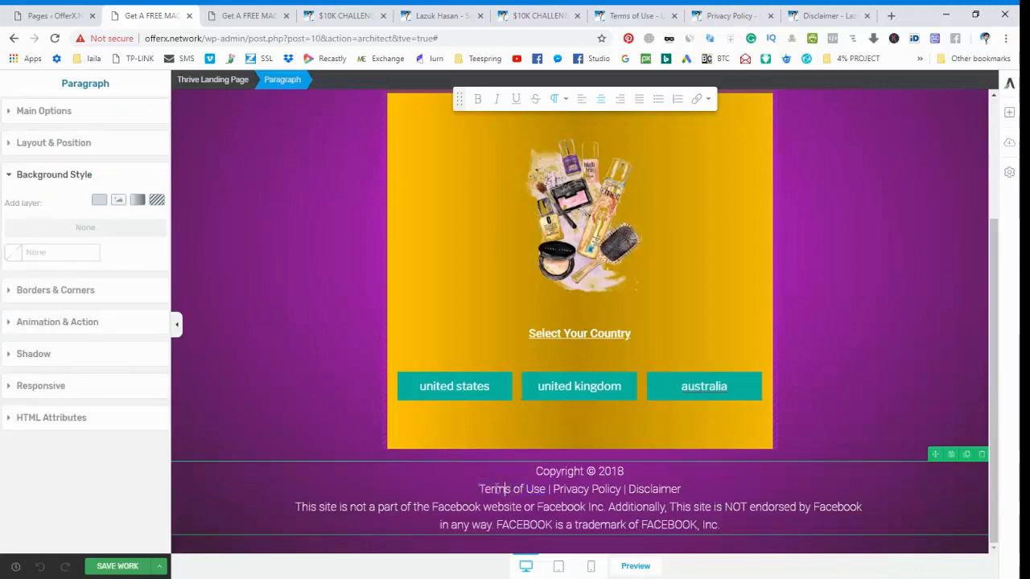
{"action": "left_click_drag", "start_coordinate": [478, 490], "coordinate": [524, 489]}
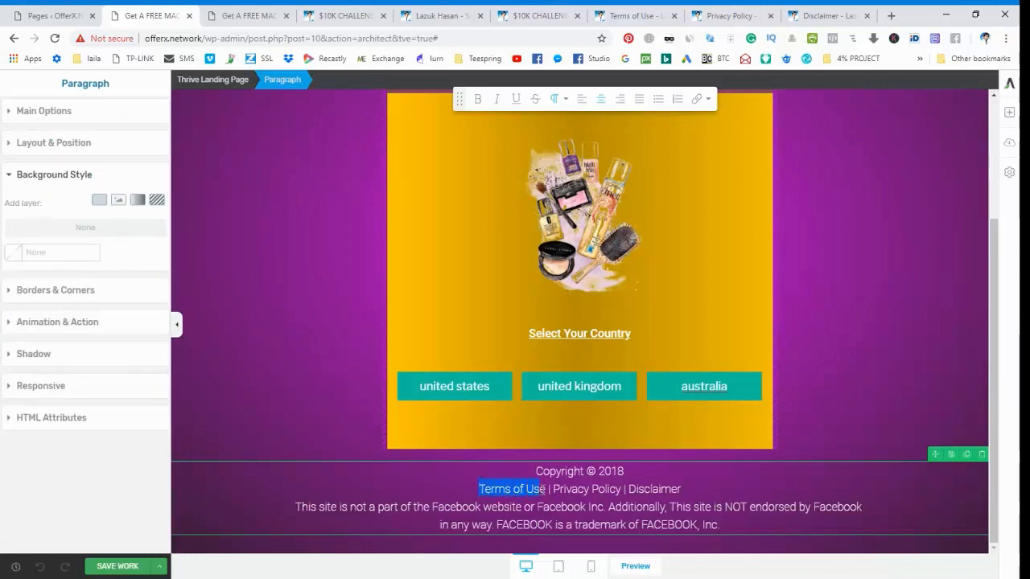
{"action": "left_click", "coordinate": [698, 100]}
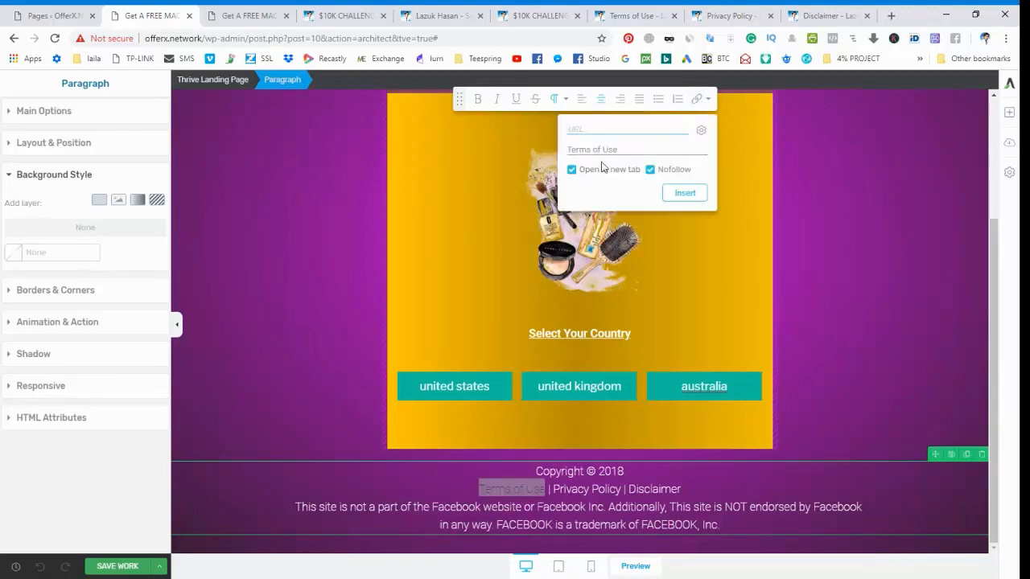
{"action": "type", "text": "http://offerx.network/terms-of-use/"}
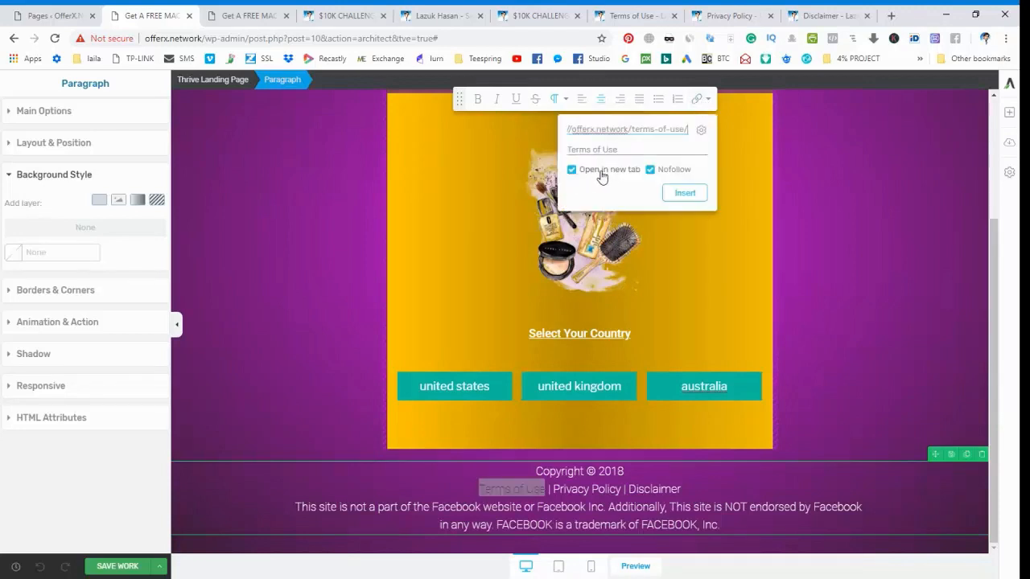
{"action": "left_click", "coordinate": [651, 172]}
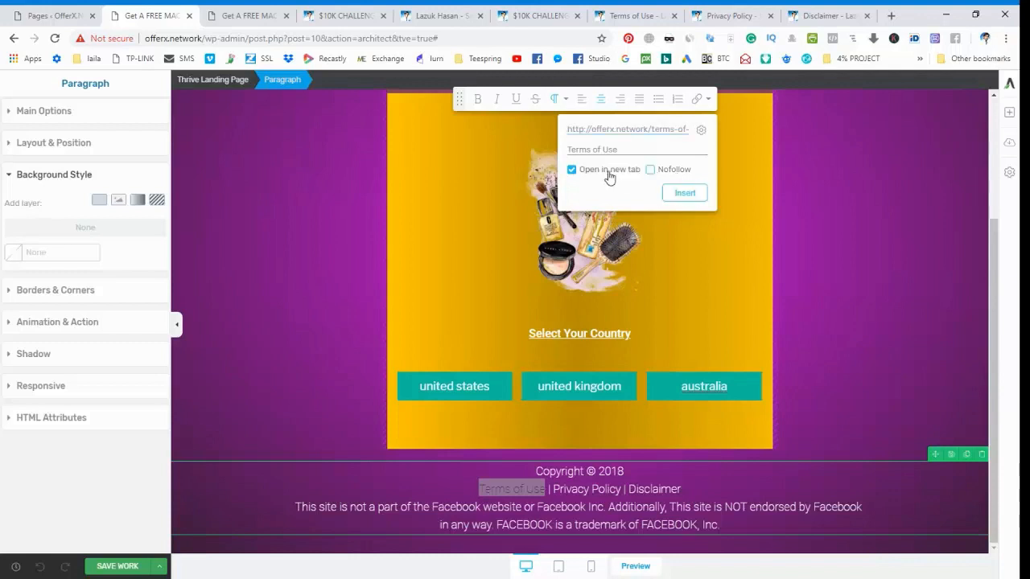
{"action": "left_click", "coordinate": [687, 197]}
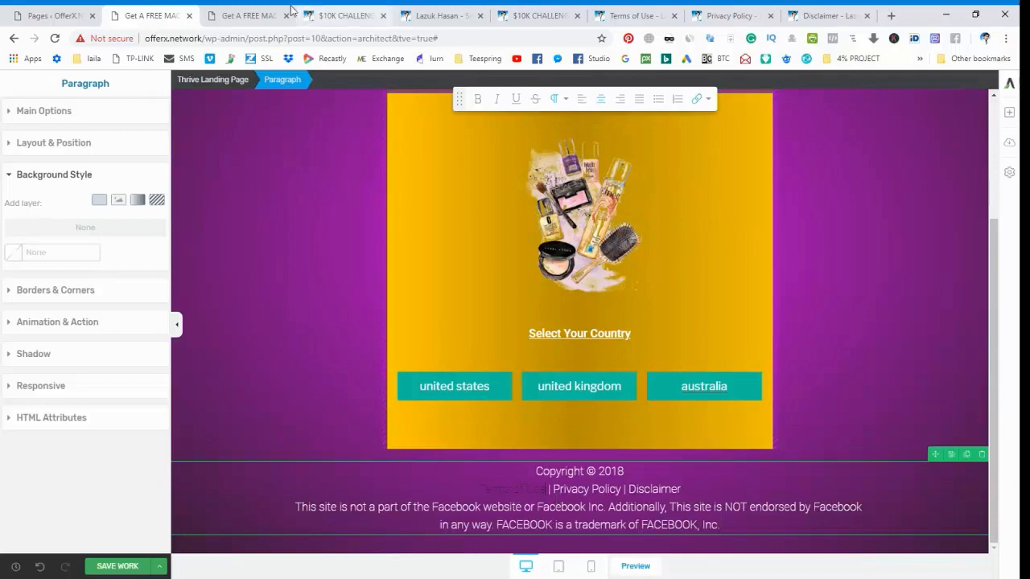
Copy the published Privacy Policy page's link from the page list and return to the landing page editor.
{"action": "left_click", "coordinate": [53, 15]}
{"action": "left_click", "coordinate": [227, 9]}
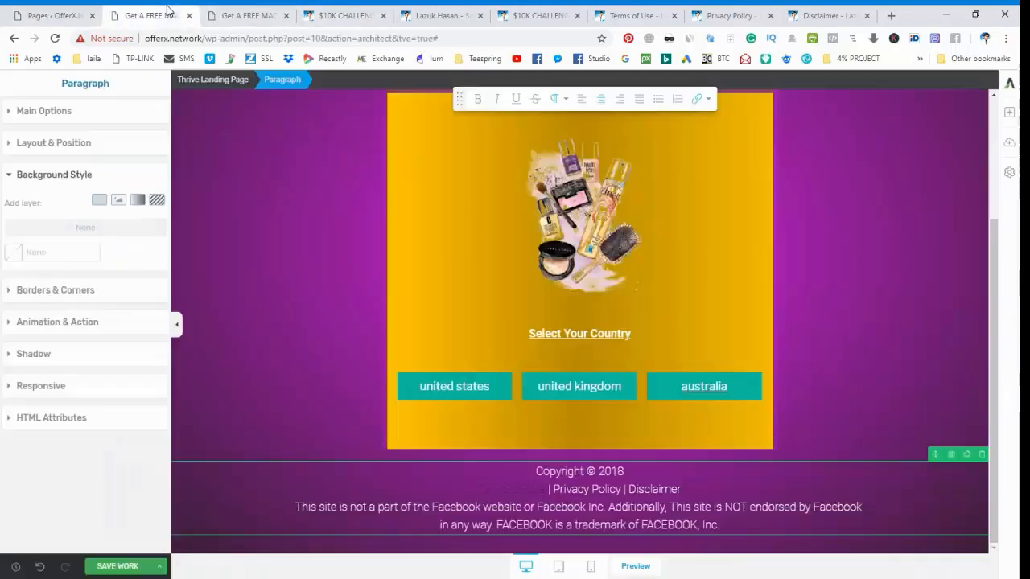
{"action": "left_click", "coordinate": [68, 10]}
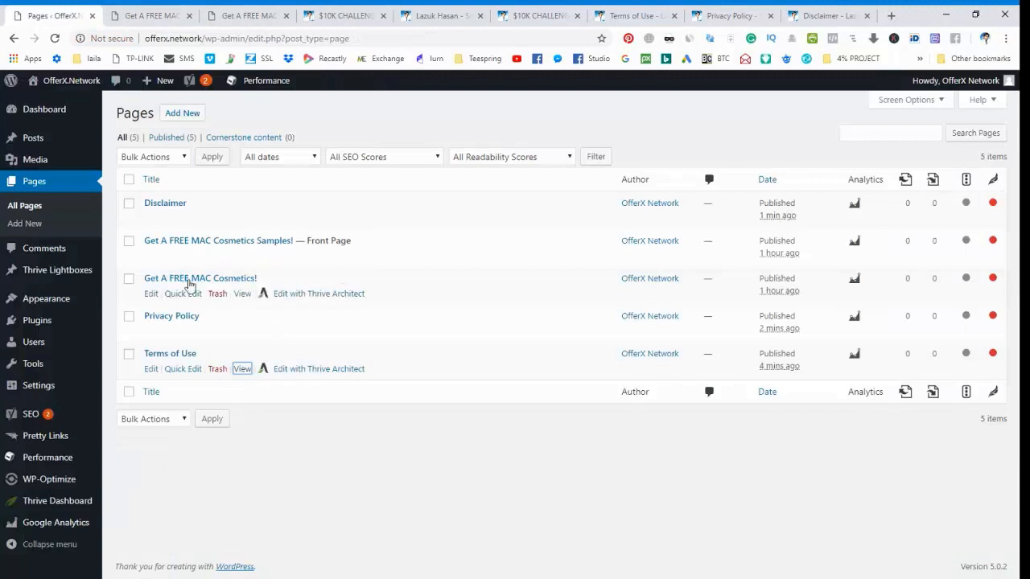
{"action": "left_click", "coordinate": [241, 333]}
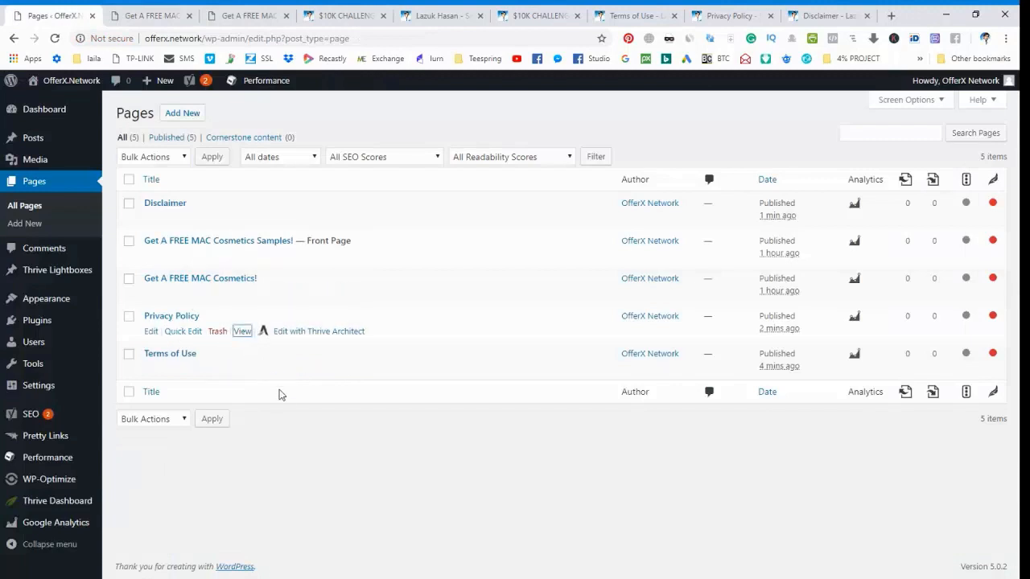
{"action": "left_click", "coordinate": [242, 15]}
{"action": "left_click", "coordinate": [149, 16]}
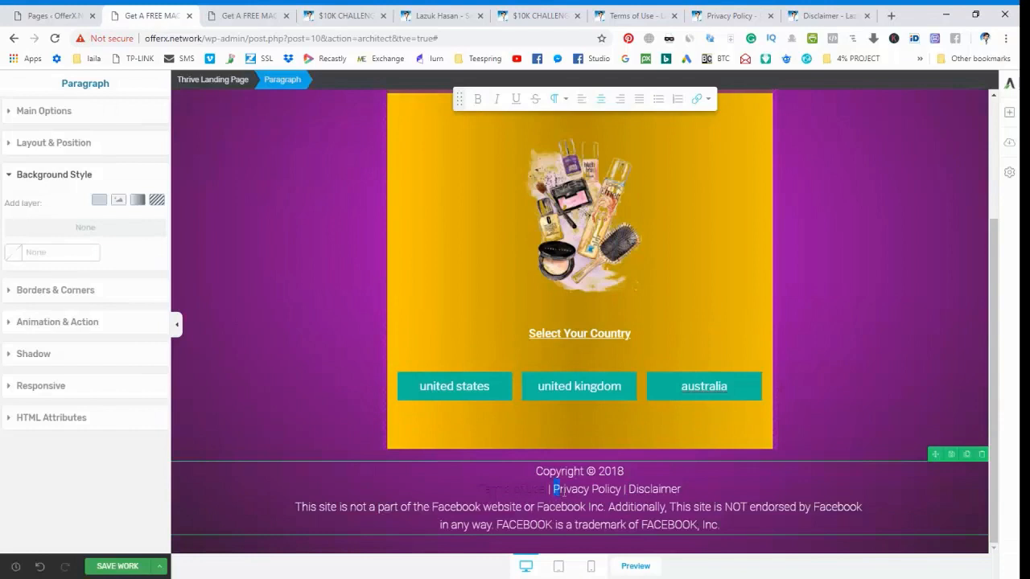
Link the footer's "Privacy Policy" text to the copied page address, opening in a new tab.
{"action": "left_click_drag", "start_coordinate": [555, 489], "coordinate": [618, 489]}
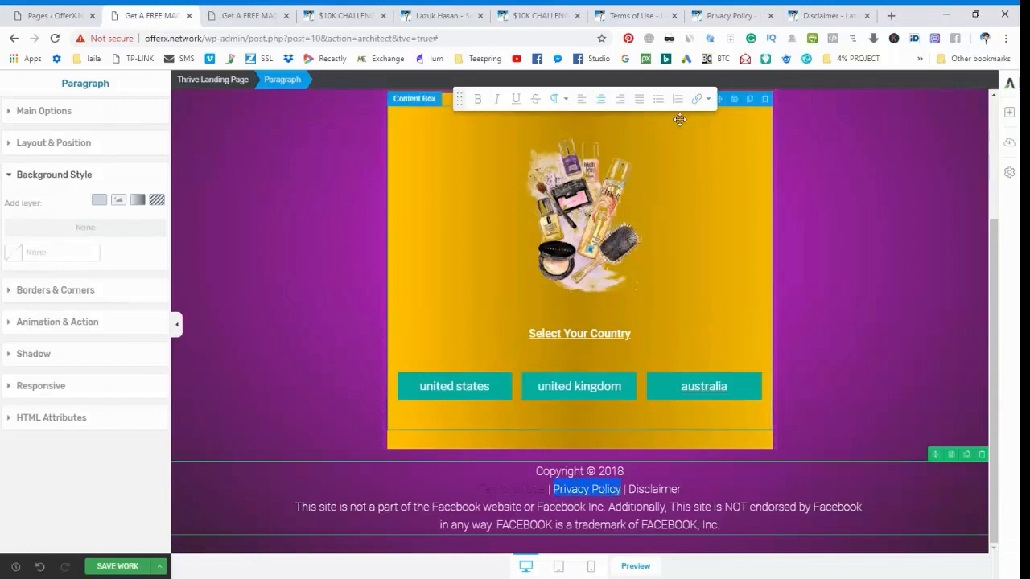
{"action": "left_click", "coordinate": [700, 98]}
{"action": "left_click", "coordinate": [631, 129]}
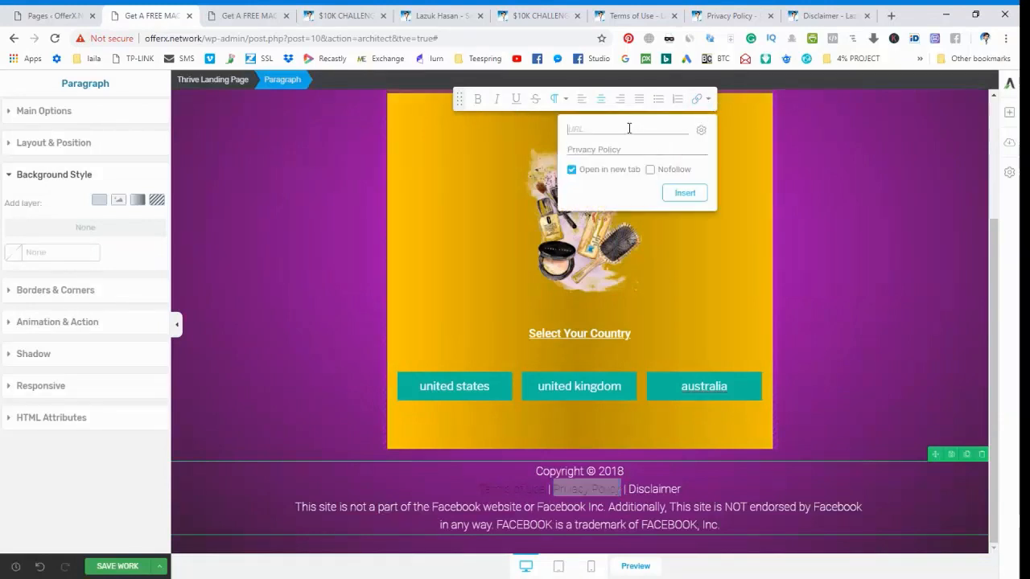
{"action": "type", "text": "https://offerx.network/privacy-policy/"}
{"action": "left_click", "coordinate": [683, 193]}
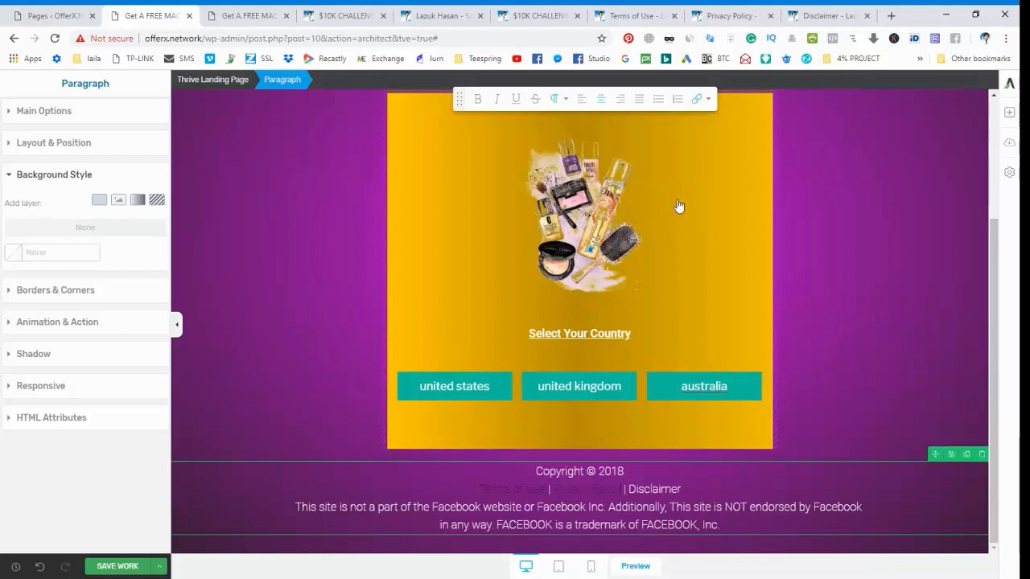
Copy the published Disclaimer page's link from the page list and return to the landing page editor.
{"action": "left_click", "coordinate": [57, 15]}
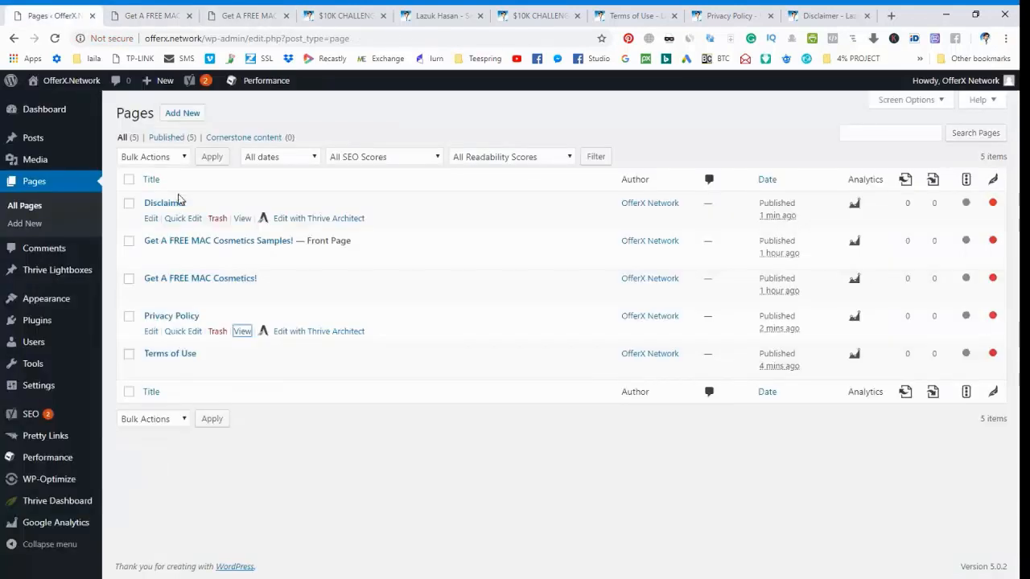
{"action": "left_click", "coordinate": [241, 220]}
{"action": "left_click", "coordinate": [248, 12]}
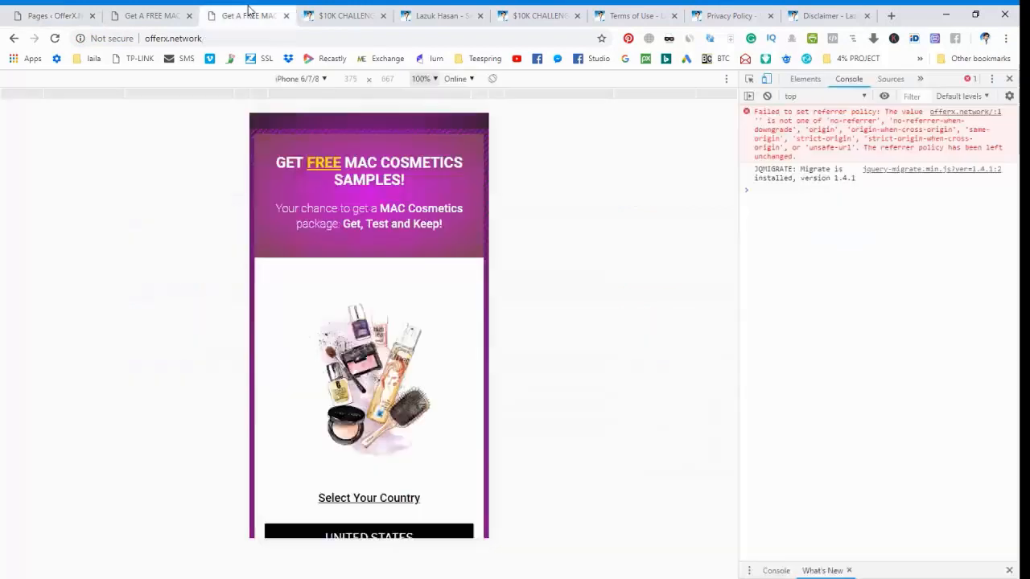
{"action": "left_click", "coordinate": [170, 11]}
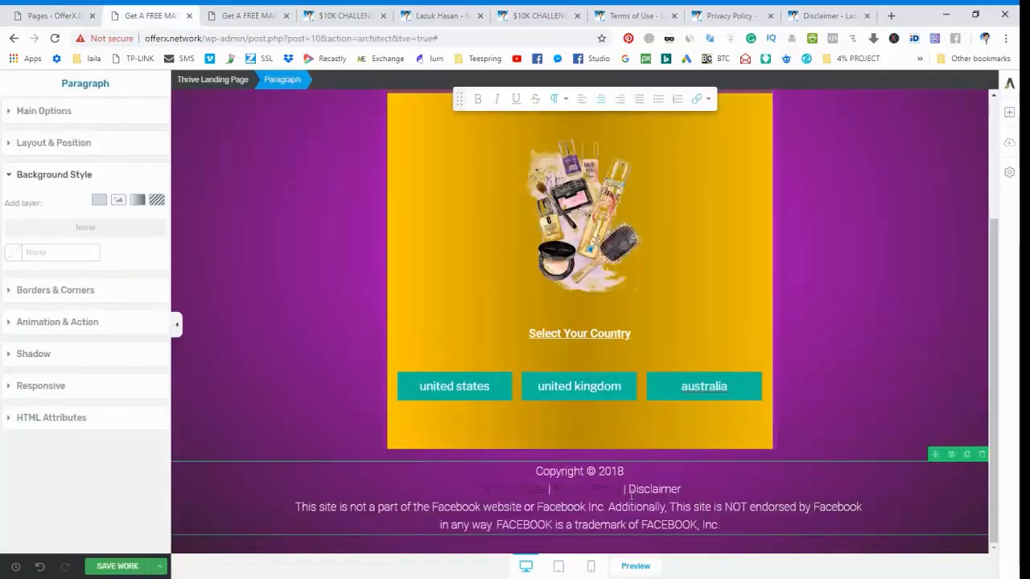
Link the footer's "Disclaimer" text to the copied page address, opening in a new tab.
{"action": "left_click_drag", "start_coordinate": [630, 495], "coordinate": [682, 493]}
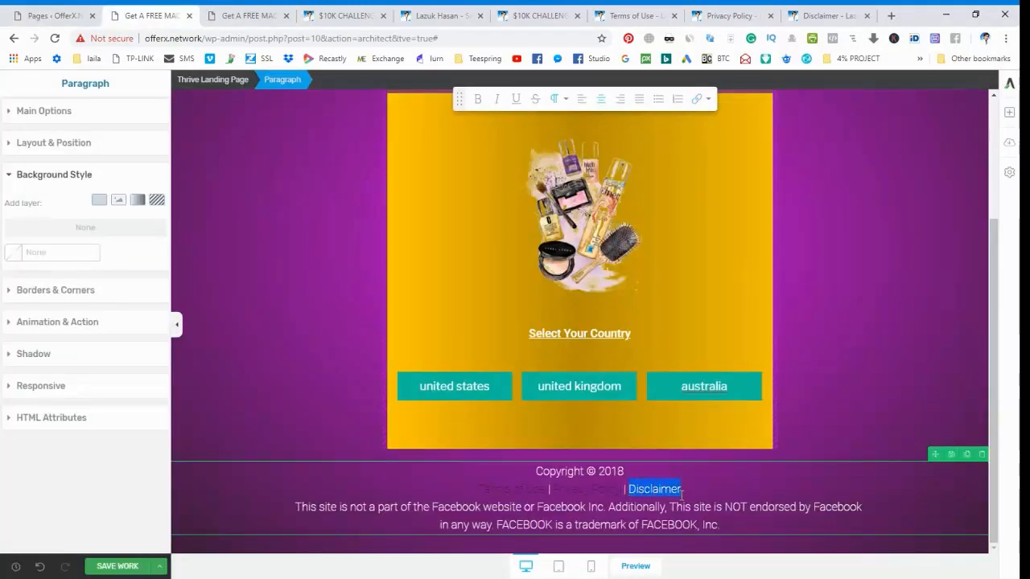
{"action": "left_click", "coordinate": [697, 99]}
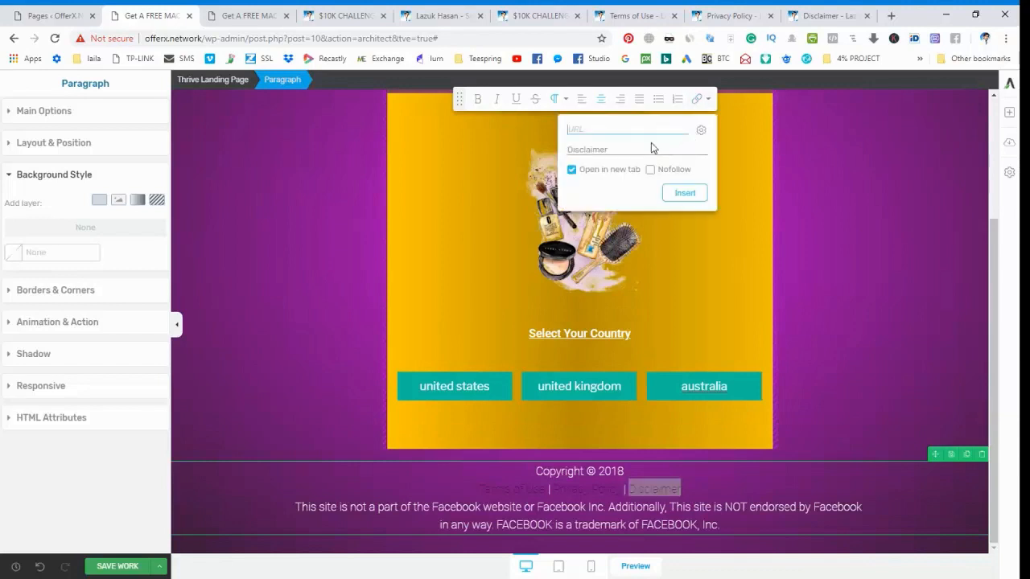
{"action": "key", "text": "ctrl+v"}
{"action": "left_click", "coordinate": [688, 193]}
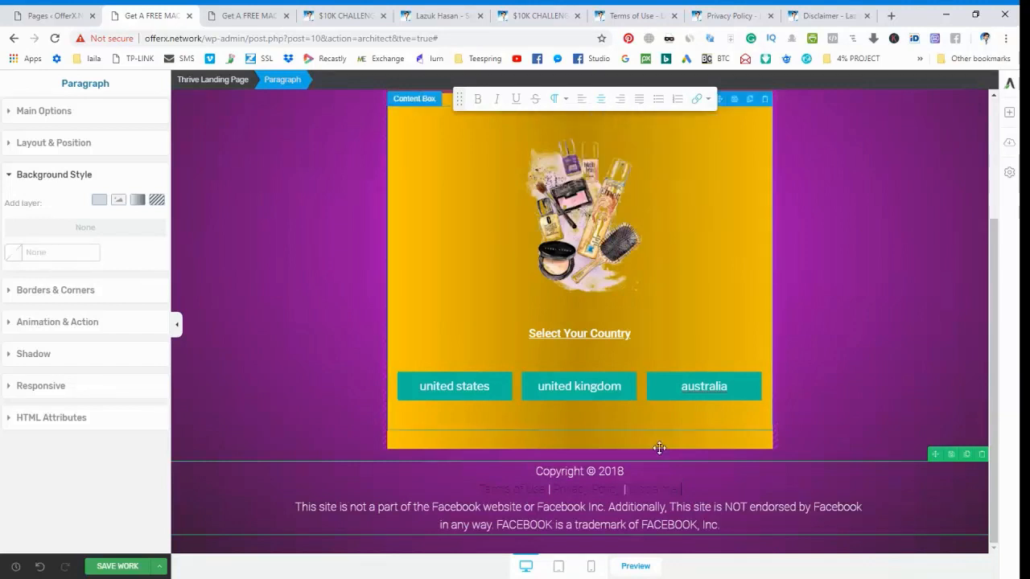
Switch to the mobile view and try to set the footer's legal links line to the near-white text color #fffcfc.
{"action": "left_click", "coordinate": [591, 569]}
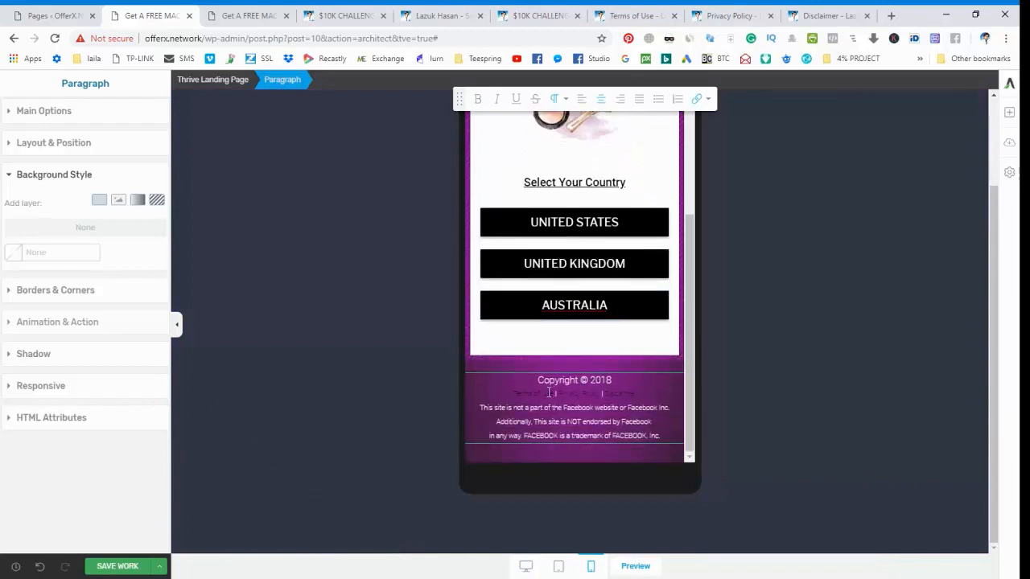
{"action": "left_click_drag", "start_coordinate": [508, 392], "coordinate": [638, 395]}
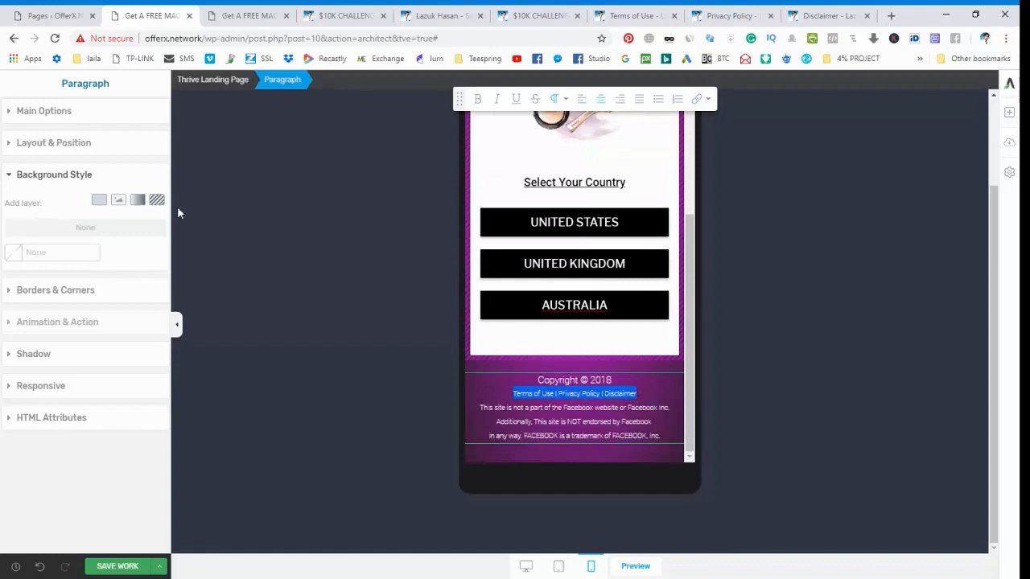
{"action": "left_click", "coordinate": [21, 115]}
{"action": "left_click", "coordinate": [80, 143]}
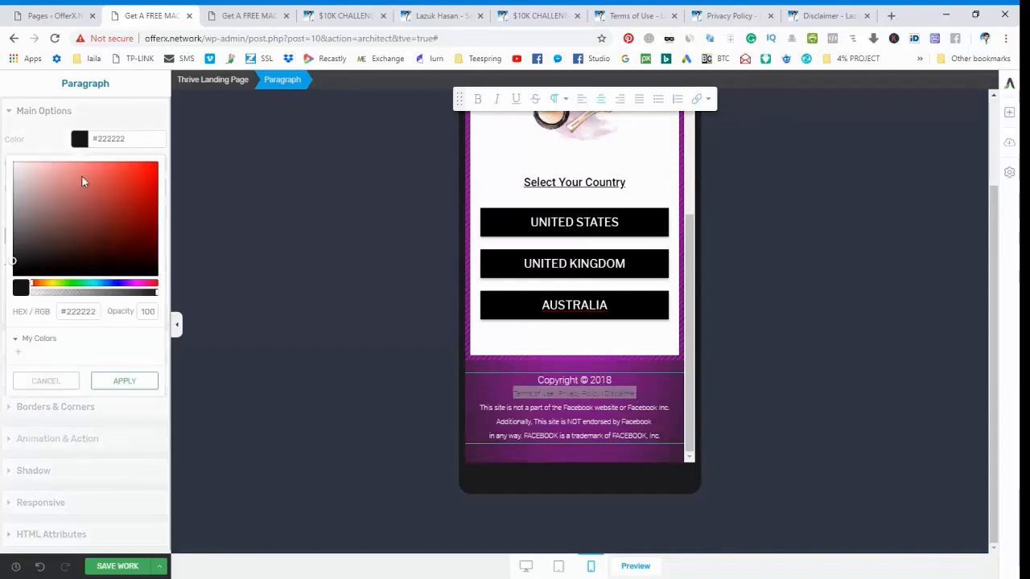
{"action": "left_click_drag", "start_coordinate": [20, 172], "coordinate": [16, 166]}
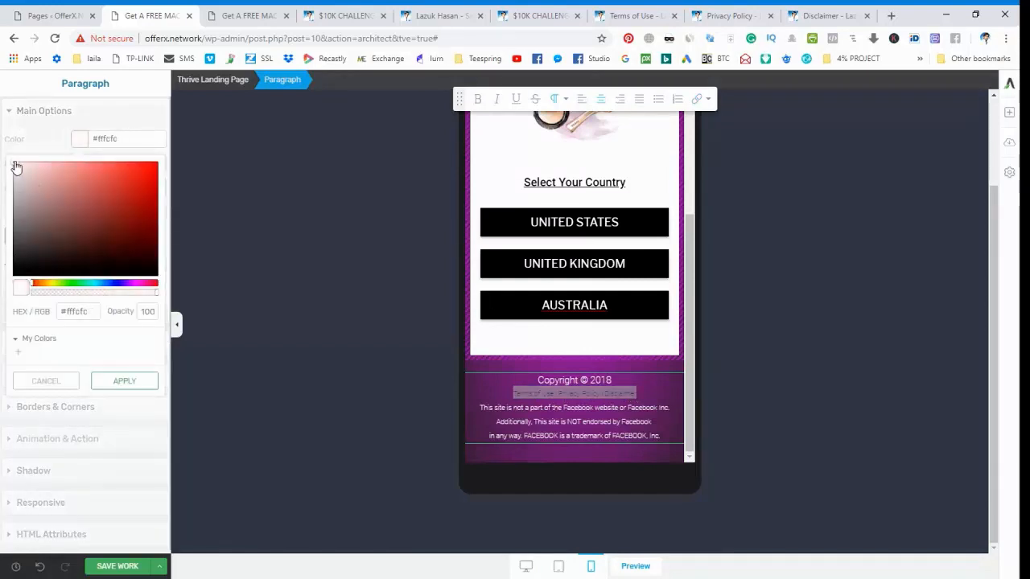
{"action": "left_click", "coordinate": [121, 381]}
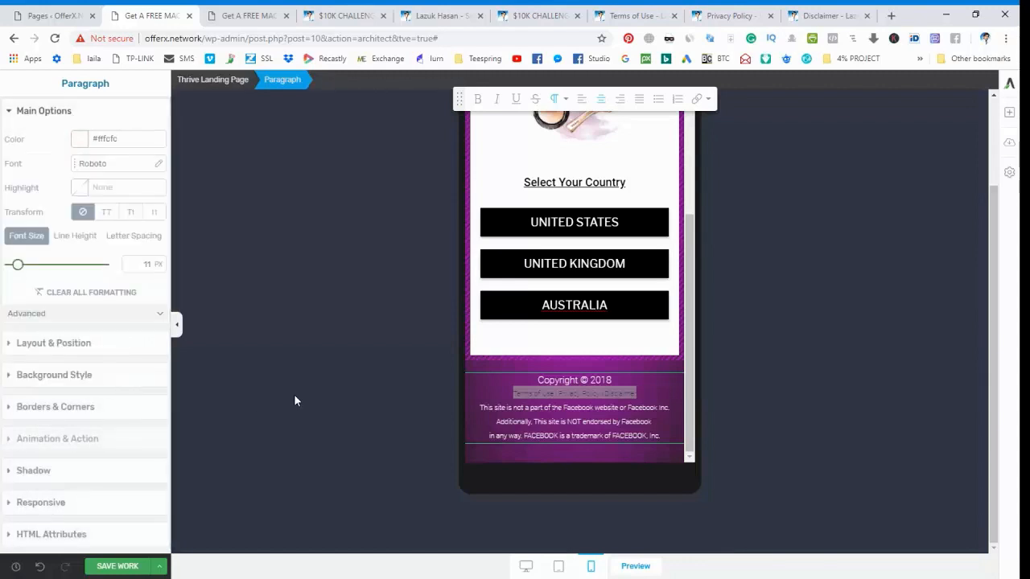
{"action": "left_click", "coordinate": [294, 397]}
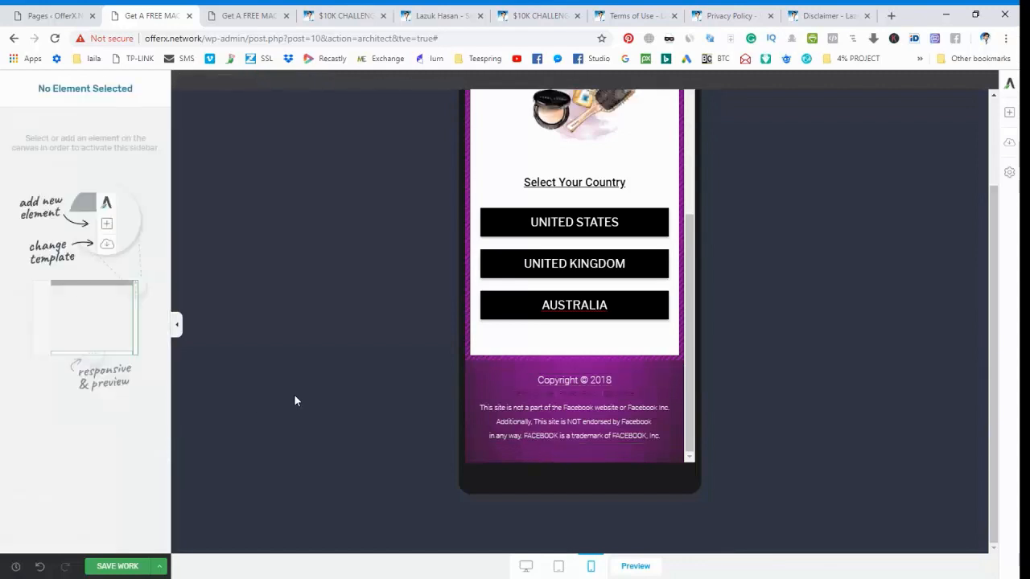
Try to set only the footer's "Terms of Use" link to the white text color #ffffff.
{"action": "left_click", "coordinate": [553, 394]}
{"action": "left_click_drag", "start_coordinate": [554, 394], "coordinate": [512, 393]}
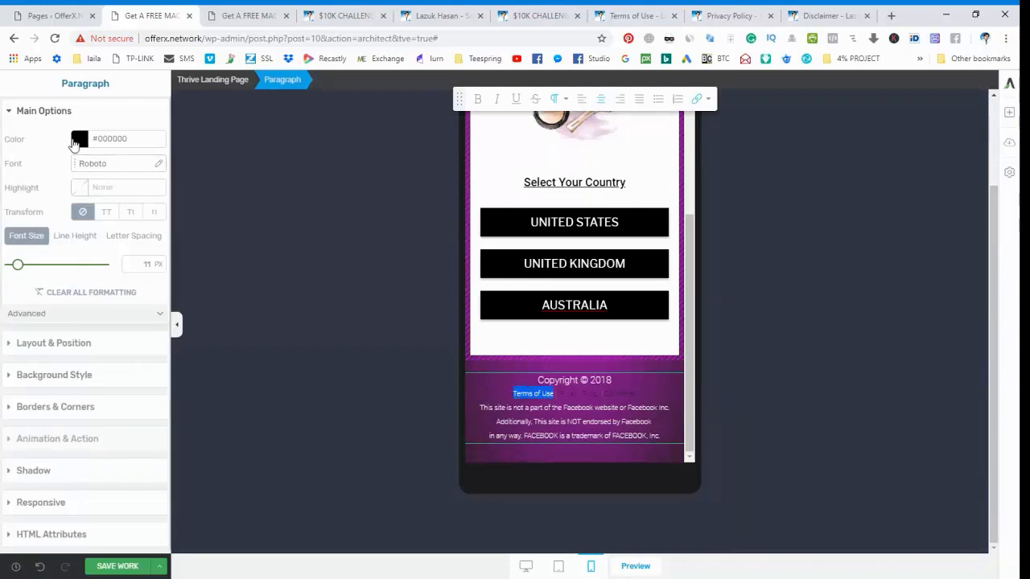
{"action": "left_click", "coordinate": [78, 140]}
{"action": "left_click", "coordinate": [28, 177]}
{"action": "left_click_drag", "start_coordinate": [28, 178], "coordinate": [8, 164]}
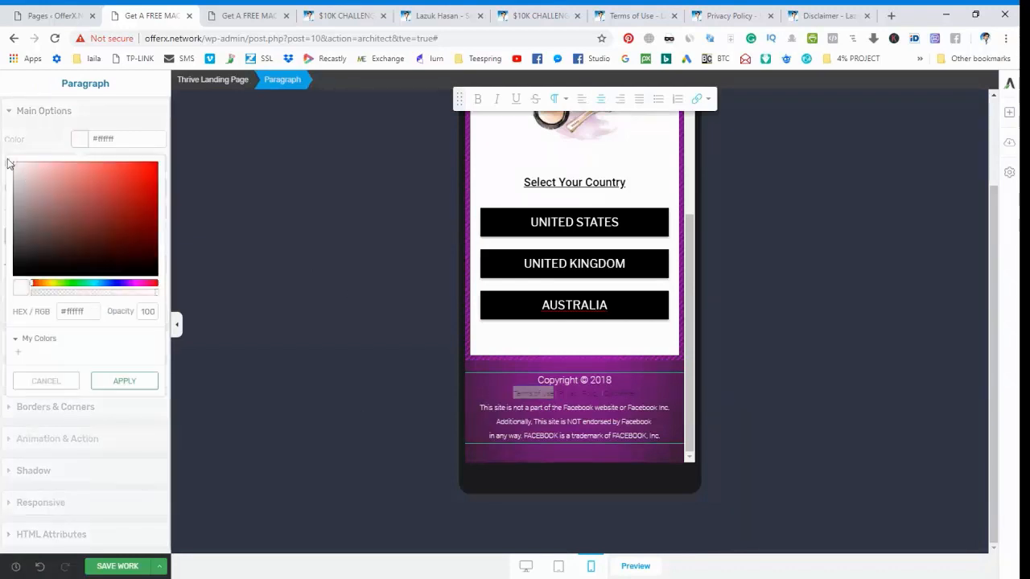
{"action": "left_click", "coordinate": [125, 380]}
{"action": "left_click", "coordinate": [375, 408]}
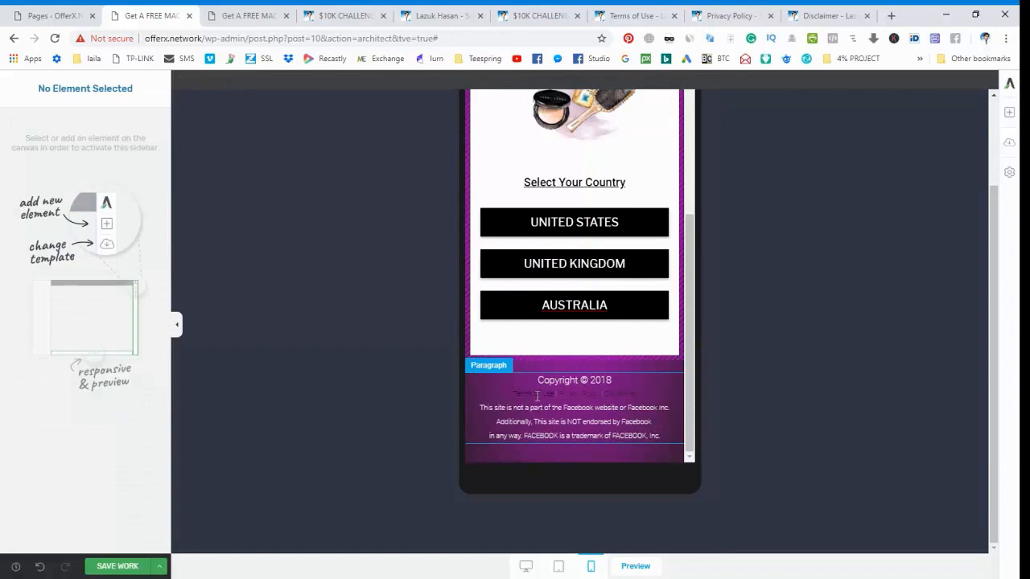
Try to set the mobile footer's whole legal links line to the white text color #ffffff.
{"action": "left_click", "coordinate": [537, 396]}
{"action": "triple_click", "coordinate": [544, 391]}
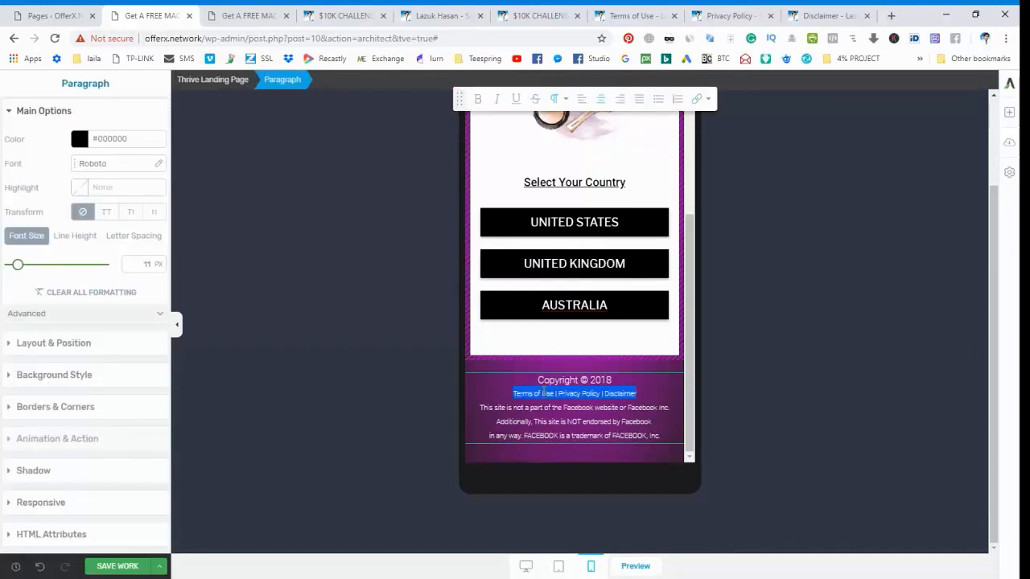
{"action": "left_click", "coordinate": [80, 138]}
{"action": "left_click", "coordinate": [12, 164]}
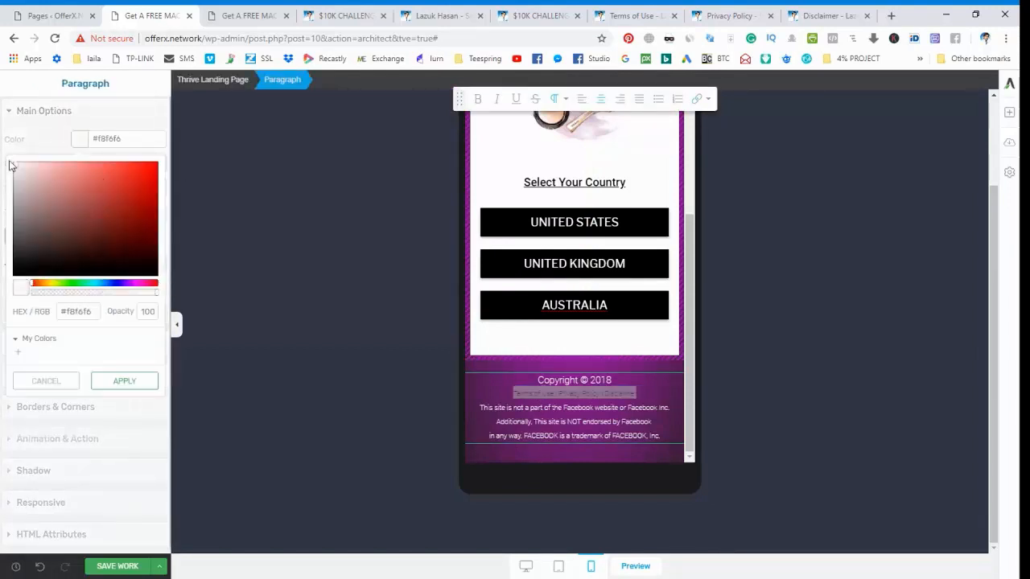
{"action": "left_click", "coordinate": [120, 379]}
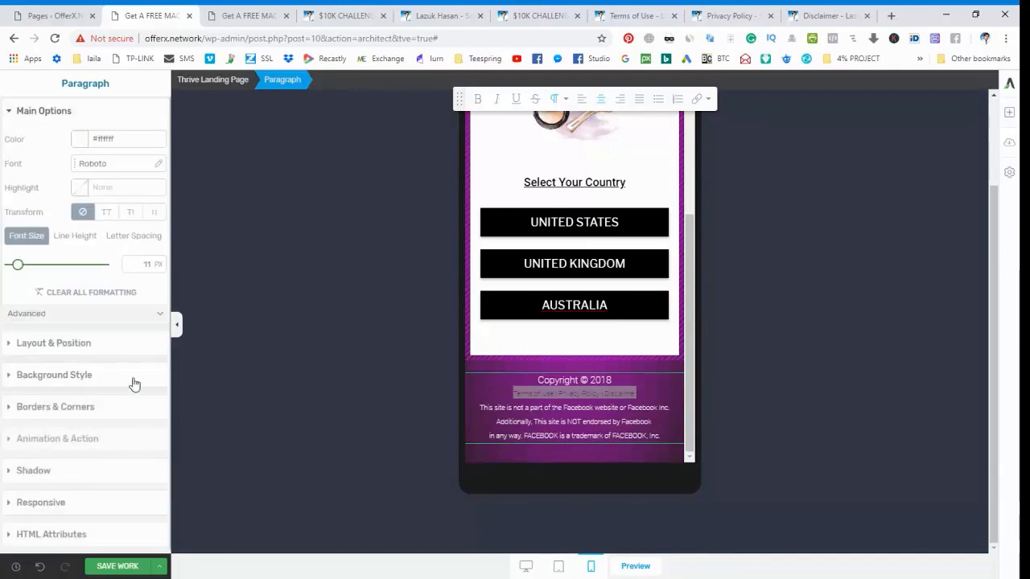
{"action": "left_click", "coordinate": [439, 399]}
{"action": "left_click", "coordinate": [527, 395]}
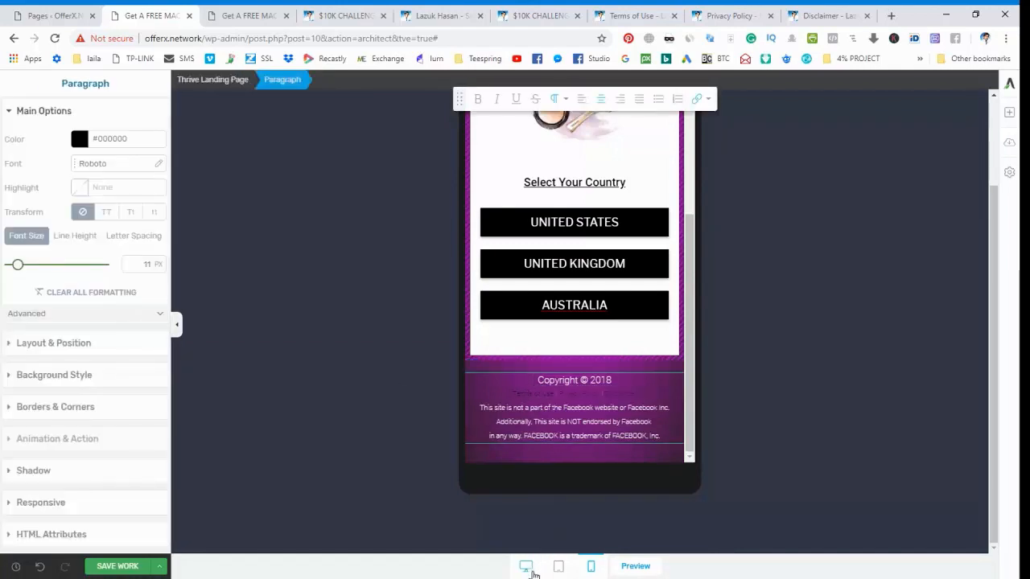
Switch to the desktop view and set the footer's whole legal links line to the white text color #ffffff.
{"action": "left_click", "coordinate": [528, 568]}
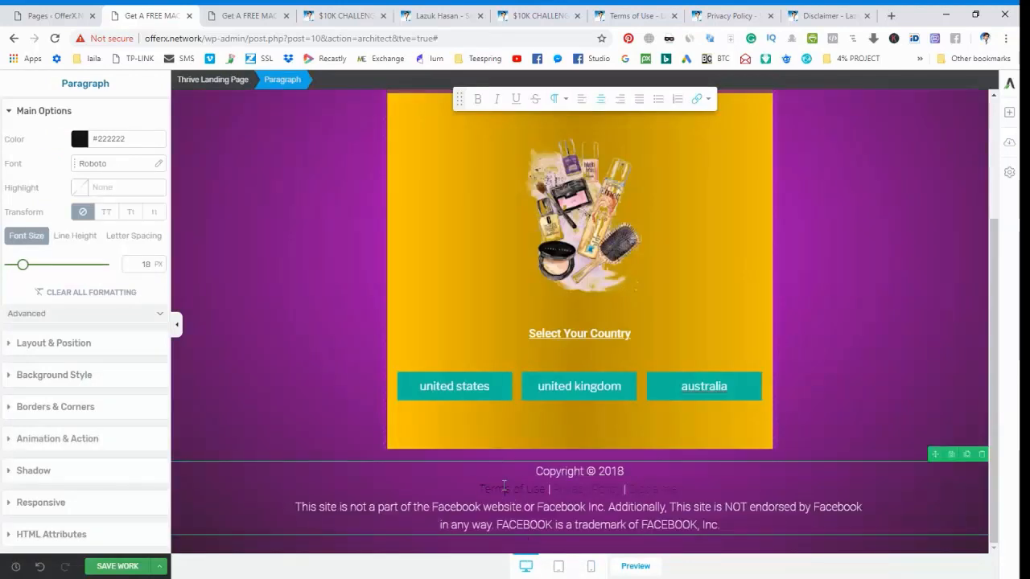
{"action": "triple_click", "coordinate": [504, 487]}
{"action": "left_click", "coordinate": [90, 138]}
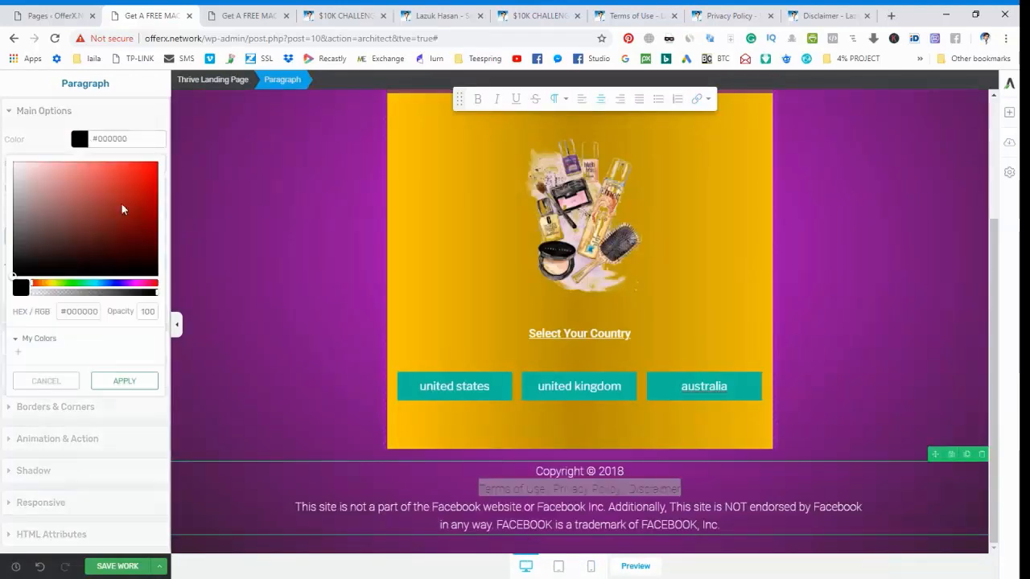
{"action": "left_click_drag", "start_coordinate": [123, 210], "coordinate": [5, 167]}
{"action": "left_click", "coordinate": [104, 376]}
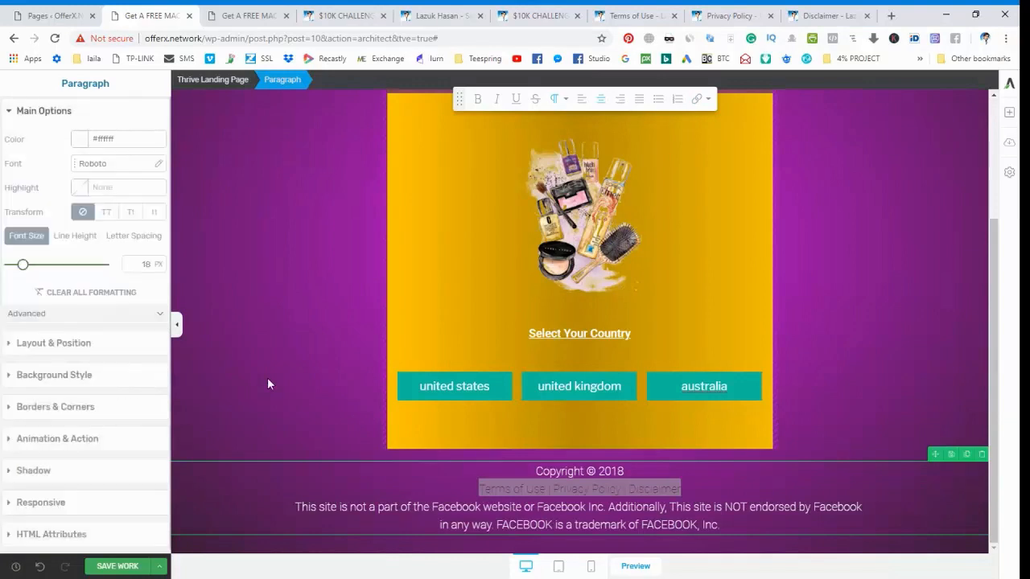
{"action": "left_click", "coordinate": [268, 380]}
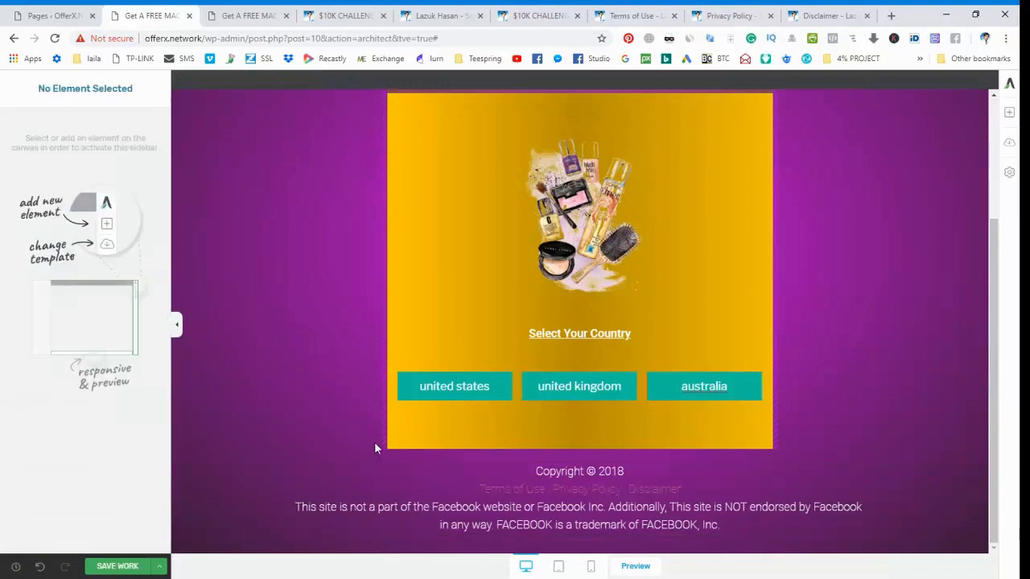
Set the desktop footer's legal links line to the off-white text color #f9f6f6 and check it in the mobile view.
{"action": "triple_click", "coordinate": [519, 488]}
{"action": "left_click", "coordinate": [79, 139]}
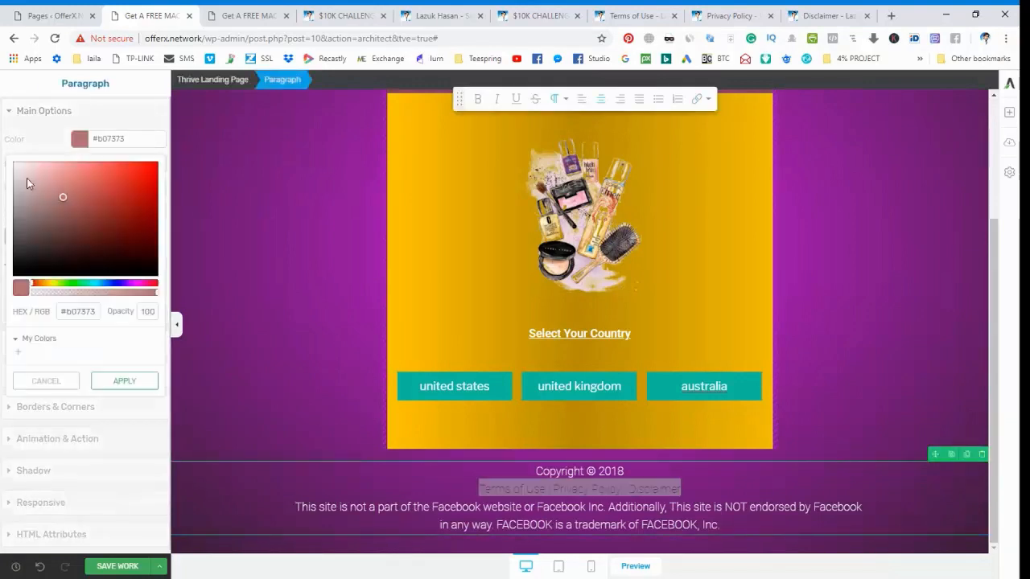
{"action": "left_click_drag", "start_coordinate": [27, 183], "coordinate": [13, 168]}
{"action": "left_click", "coordinate": [123, 383]}
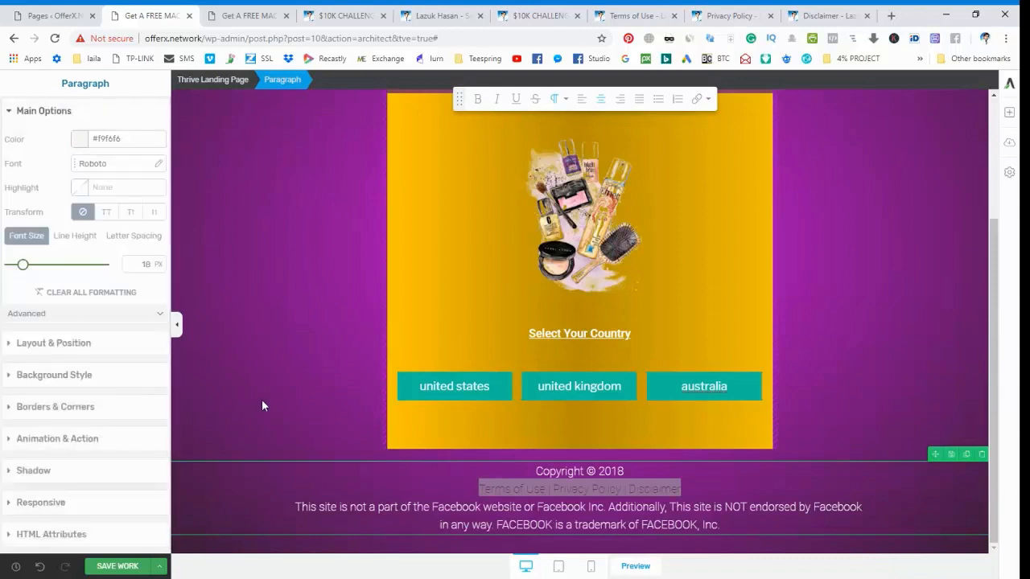
{"action": "left_click", "coordinate": [263, 401]}
{"action": "left_click", "coordinate": [590, 567]}
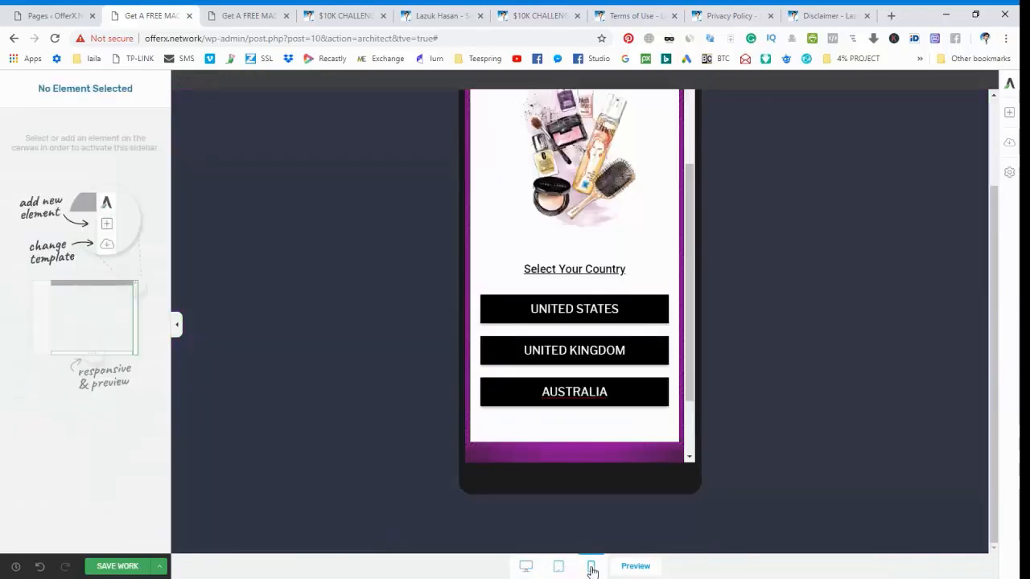
{"action": "scroll", "coordinate": [593, 379], "scroll_direction": "down", "scroll_amount": 1}
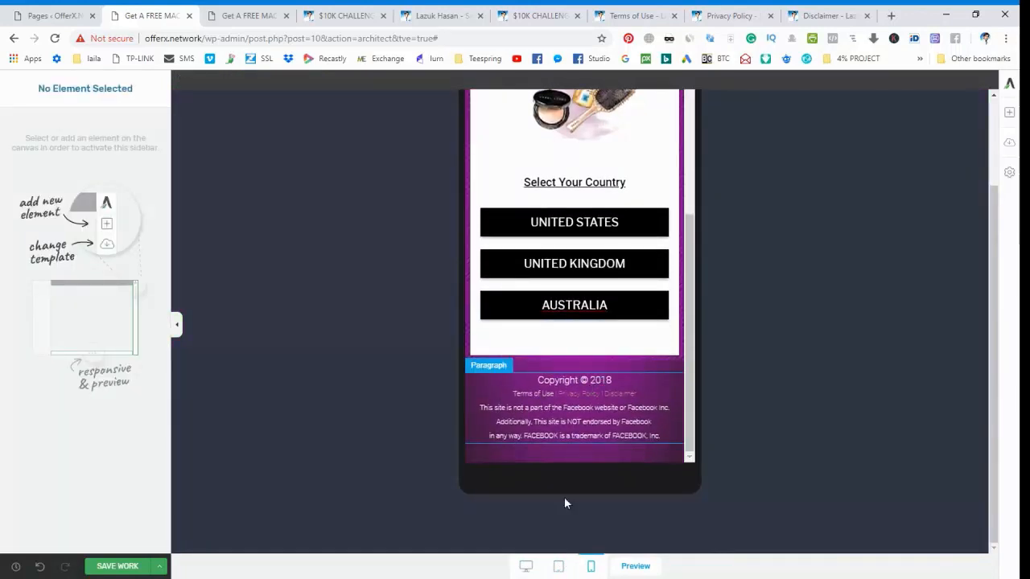
Return to the desktop view, recolor the footer's legal links line to #fcfcfc, and check it in the mobile view.
{"action": "left_click", "coordinate": [526, 566]}
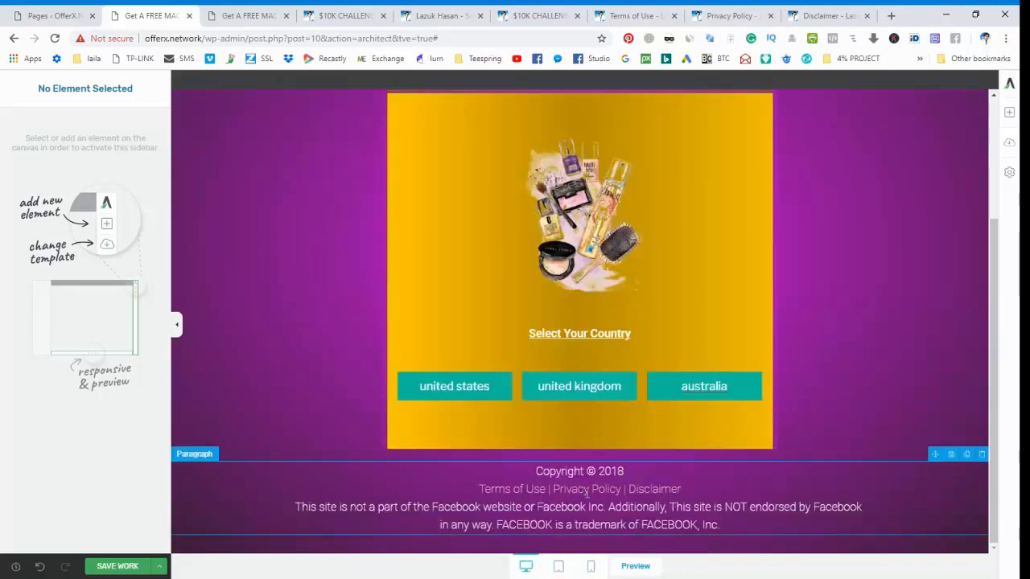
{"action": "triple_click", "coordinate": [587, 494]}
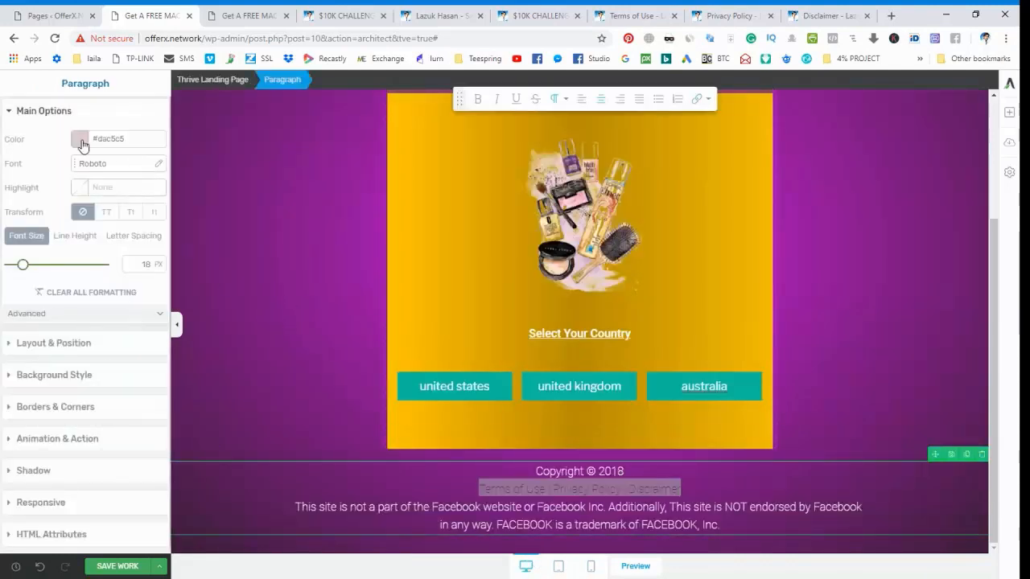
{"action": "left_click", "coordinate": [79, 138]}
{"action": "left_click", "coordinate": [18, 174]}
{"action": "left_click", "coordinate": [12, 167]}
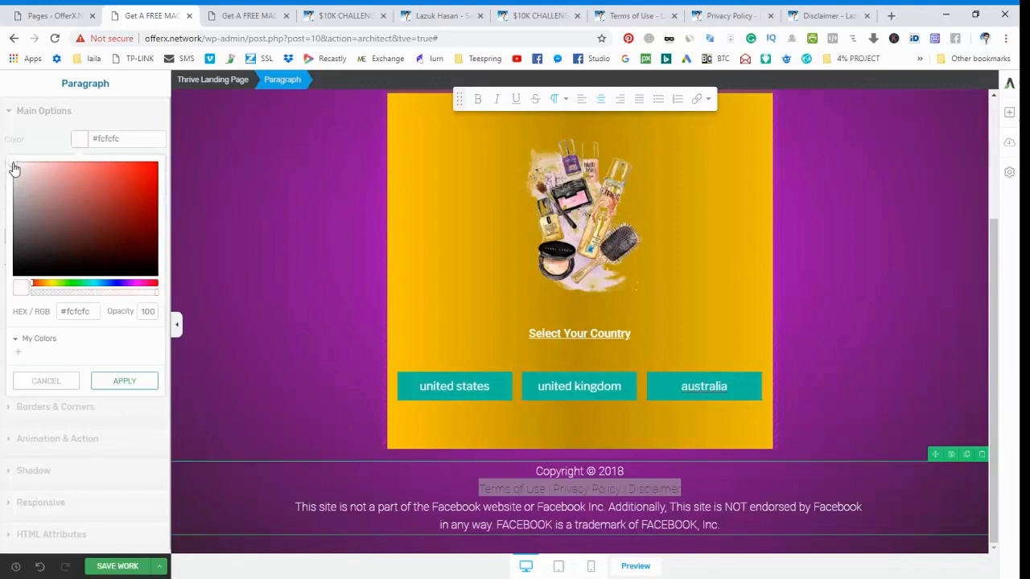
{"action": "left_click", "coordinate": [123, 383]}
{"action": "triple_click", "coordinate": [431, 490]}
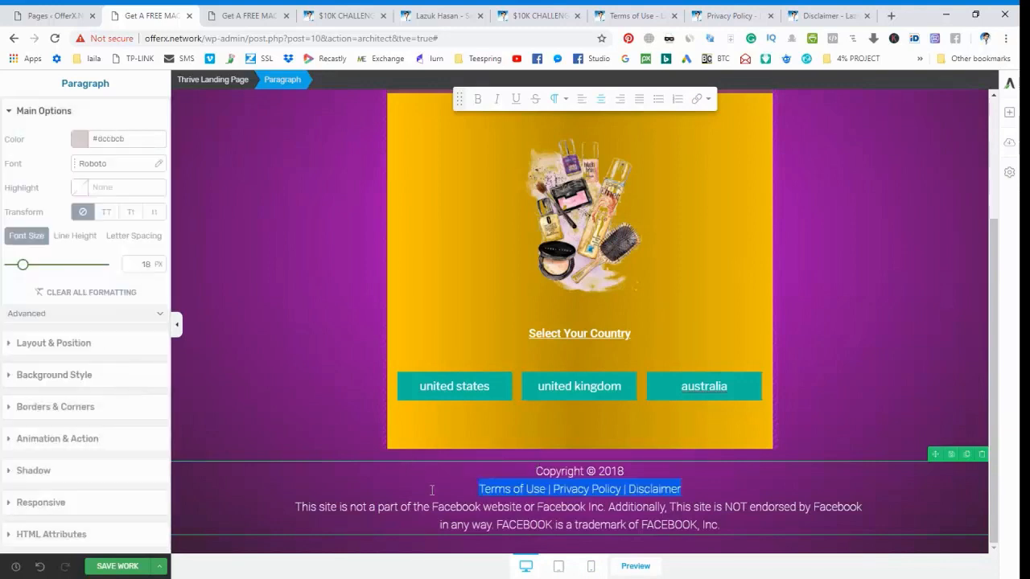
{"action": "left_click", "coordinate": [593, 489]}
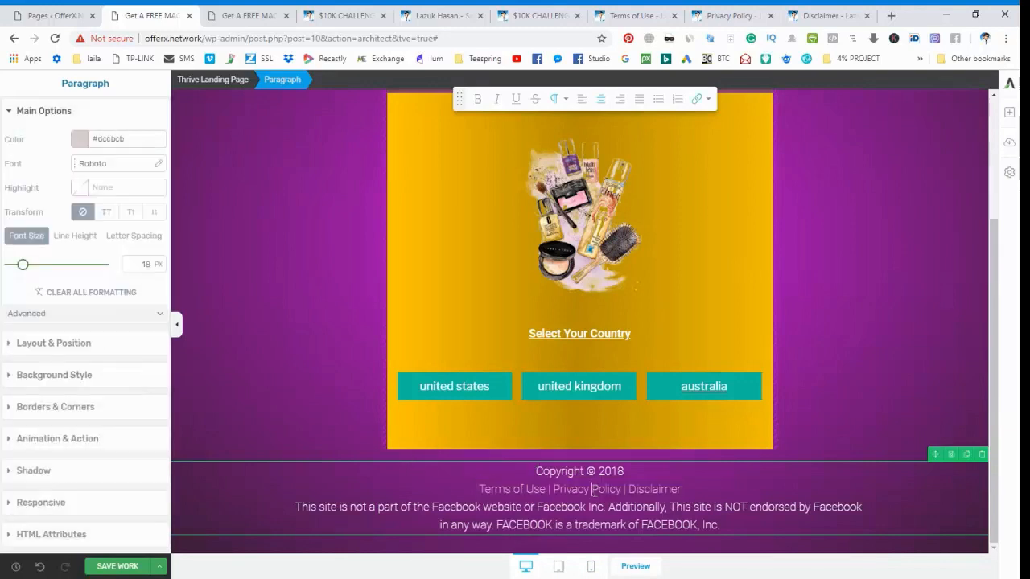
{"action": "left_click", "coordinate": [591, 567]}
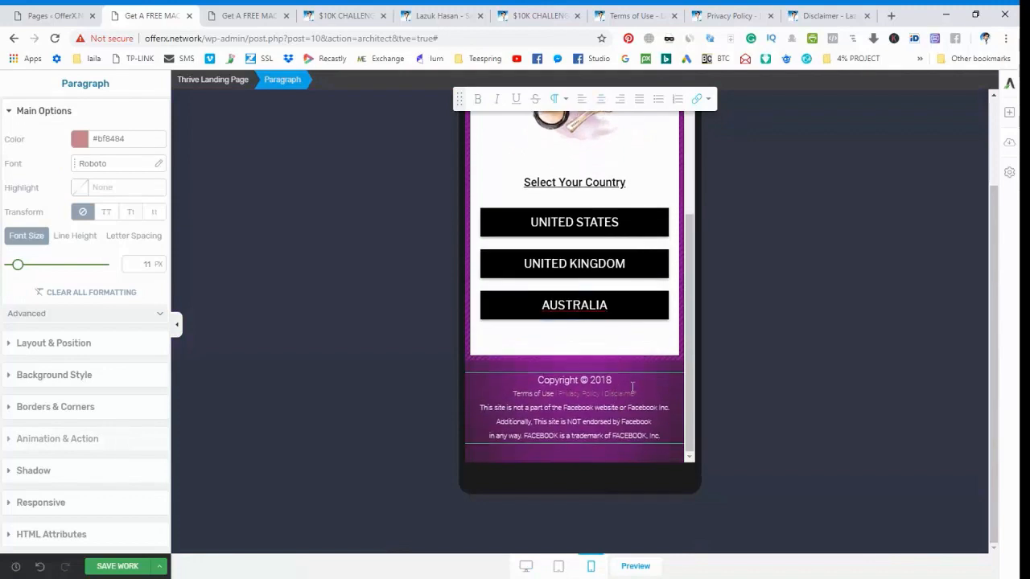
Try to set only the mobile footer's "Privacy Policy" link to the off-white text color #f8f6f6.
{"action": "triple_click", "coordinate": [581, 393]}
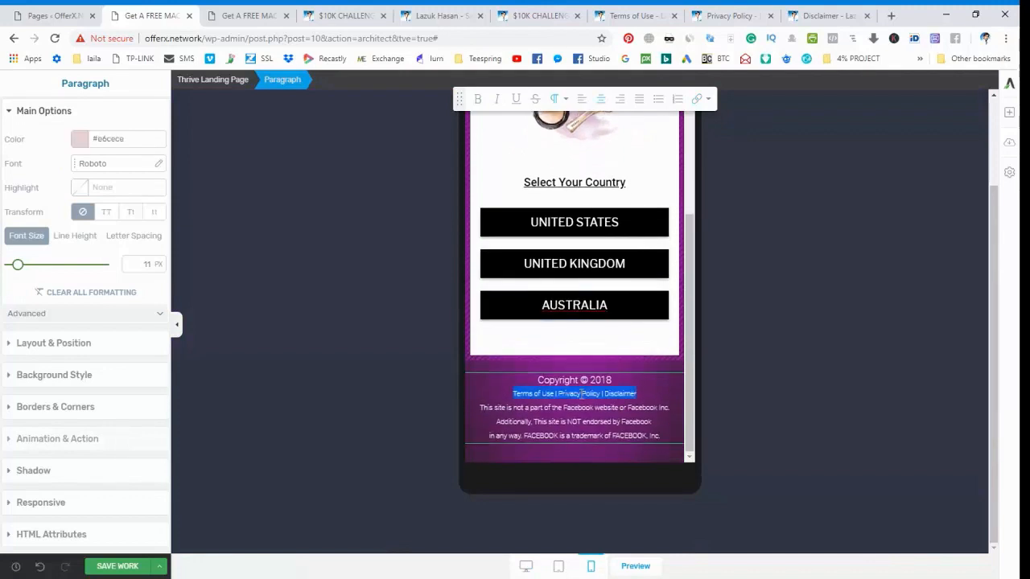
{"action": "left_click", "coordinate": [581, 394]}
{"action": "left_click_drag", "start_coordinate": [558, 394], "coordinate": [599, 393]}
{"action": "left_click", "coordinate": [79, 139]}
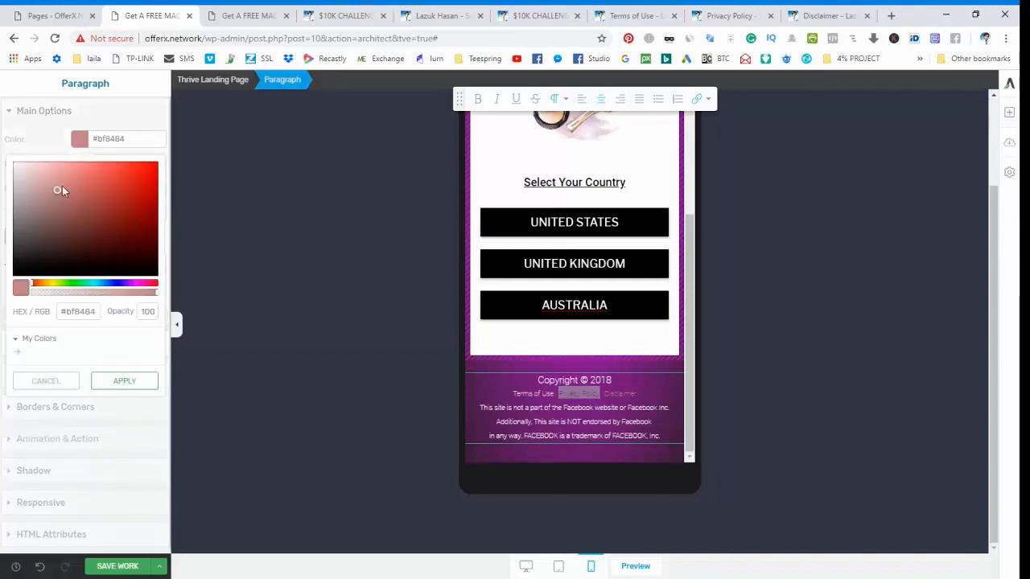
{"action": "left_click", "coordinate": [18, 171]}
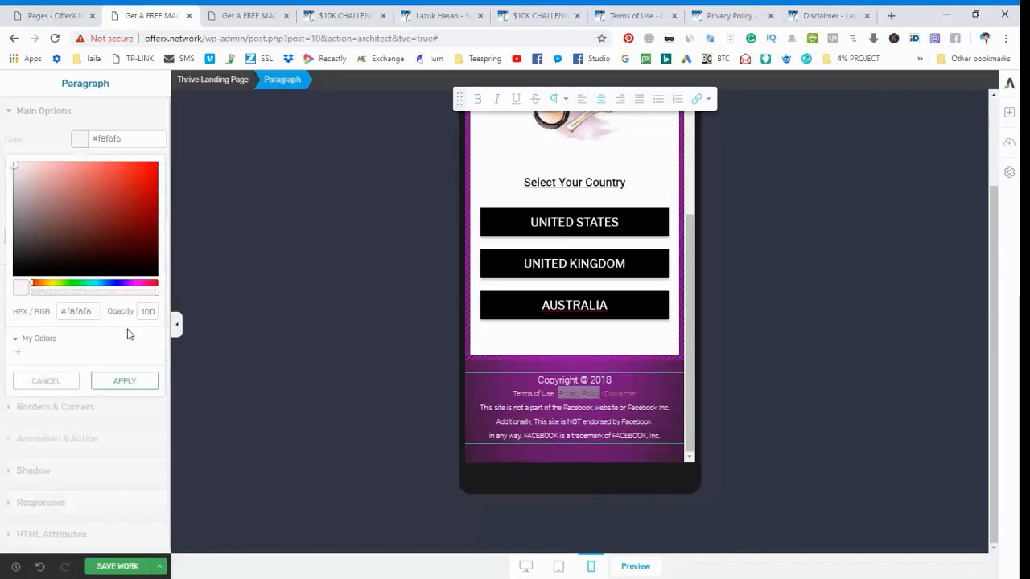
{"action": "left_click", "coordinate": [125, 382]}
{"action": "left_click", "coordinate": [615, 393]}
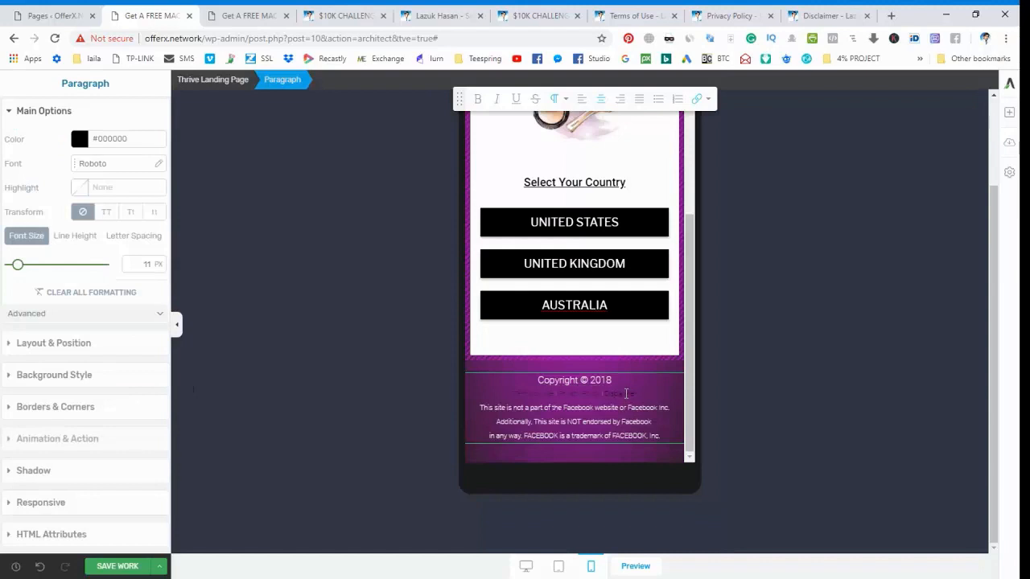
Switch to the desktop view and set only the footer's "Terms of Use" link to the white text color #ffffff.
{"action": "left_click", "coordinate": [527, 567]}
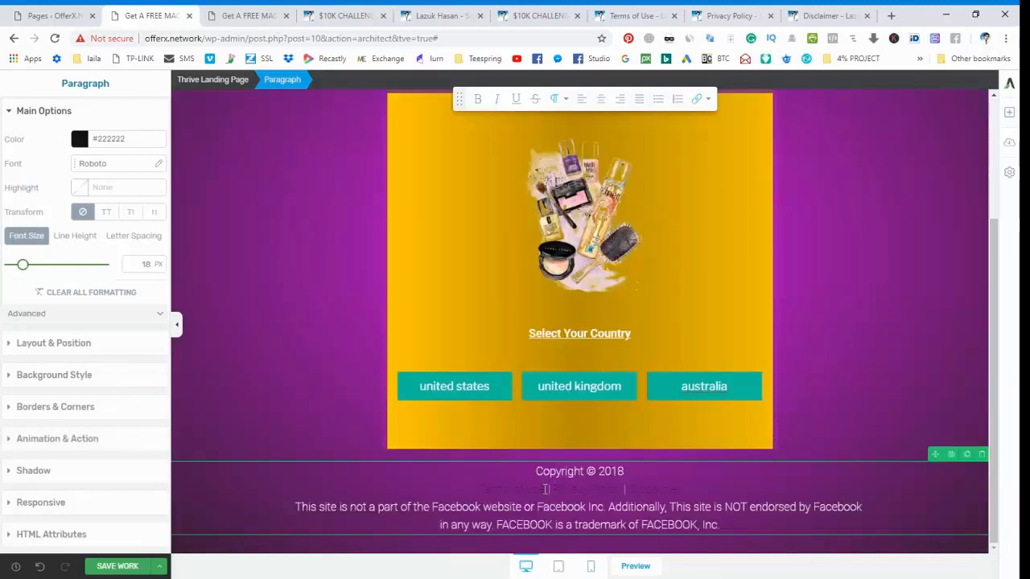
{"action": "left_click", "coordinate": [508, 488]}
{"action": "left_click_drag", "start_coordinate": [480, 489], "coordinate": [546, 489]}
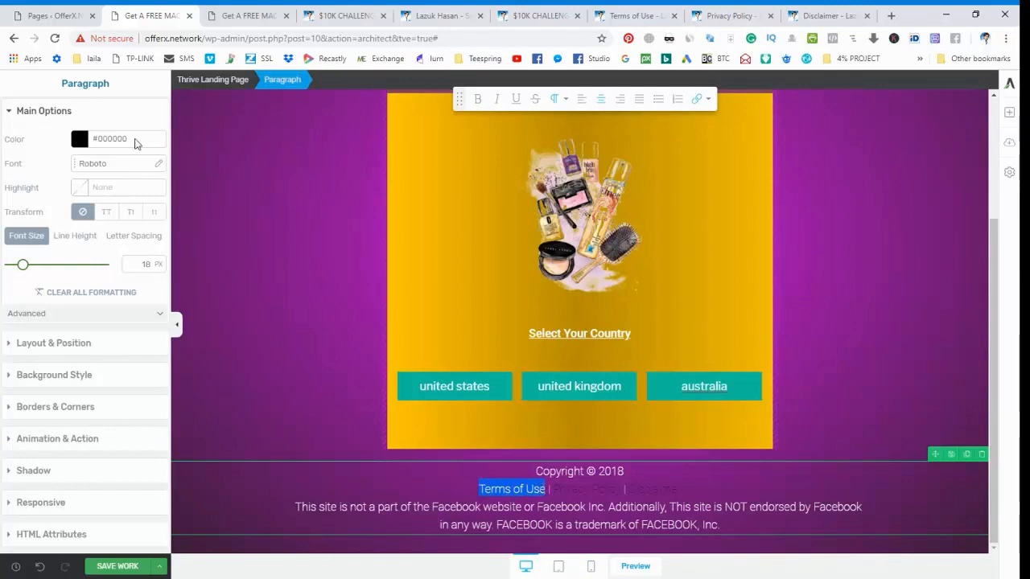
{"action": "left_click", "coordinate": [80, 140]}
{"action": "left_click_drag", "start_coordinate": [80, 211], "coordinate": [11, 165]}
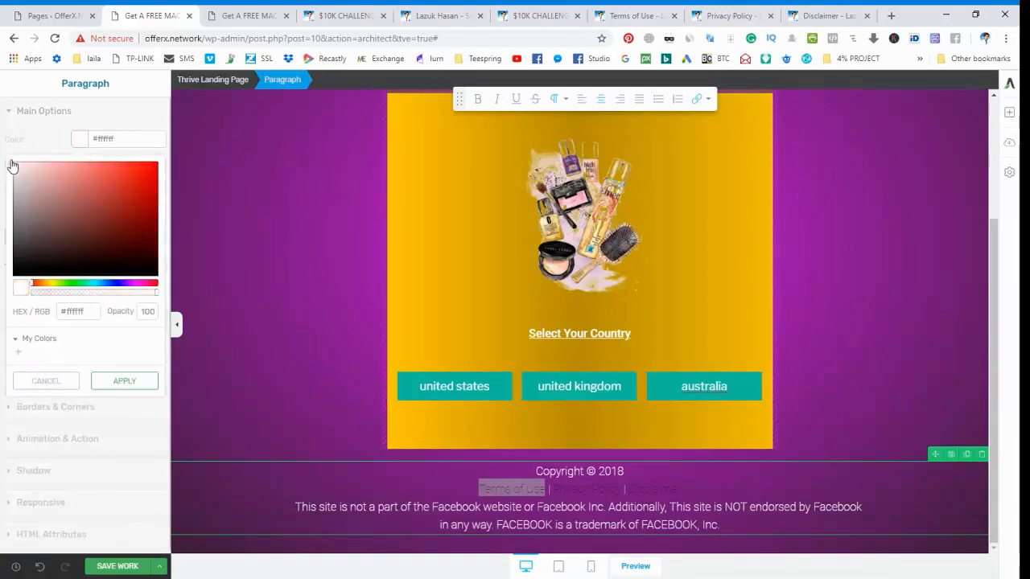
{"action": "left_click", "coordinate": [105, 383]}
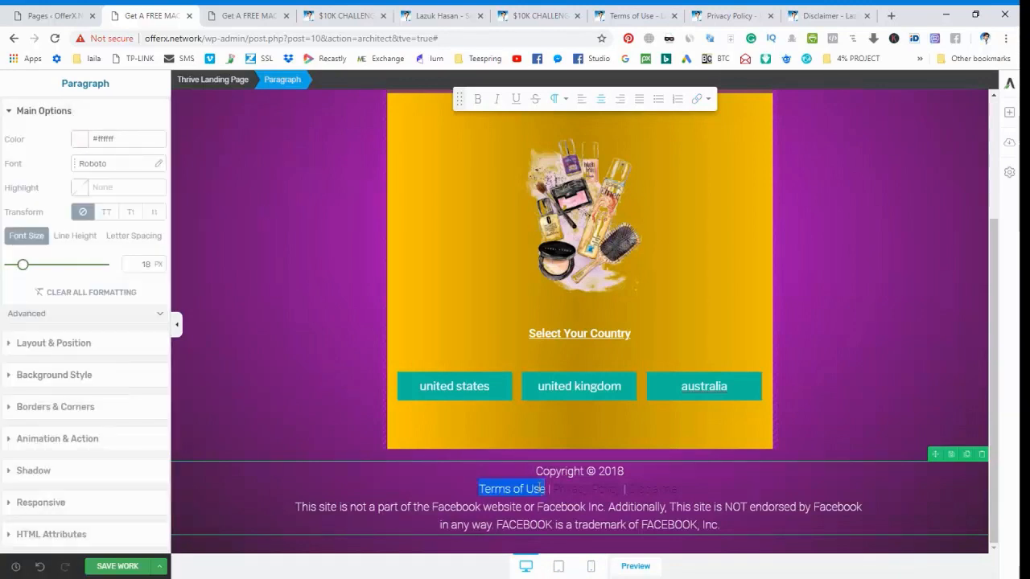
Set the desktop footer's entire Terms of Use, Privacy Policy and Disclaimer line to the near-white text color #fbf7f7.
{"action": "left_click", "coordinate": [566, 493]}
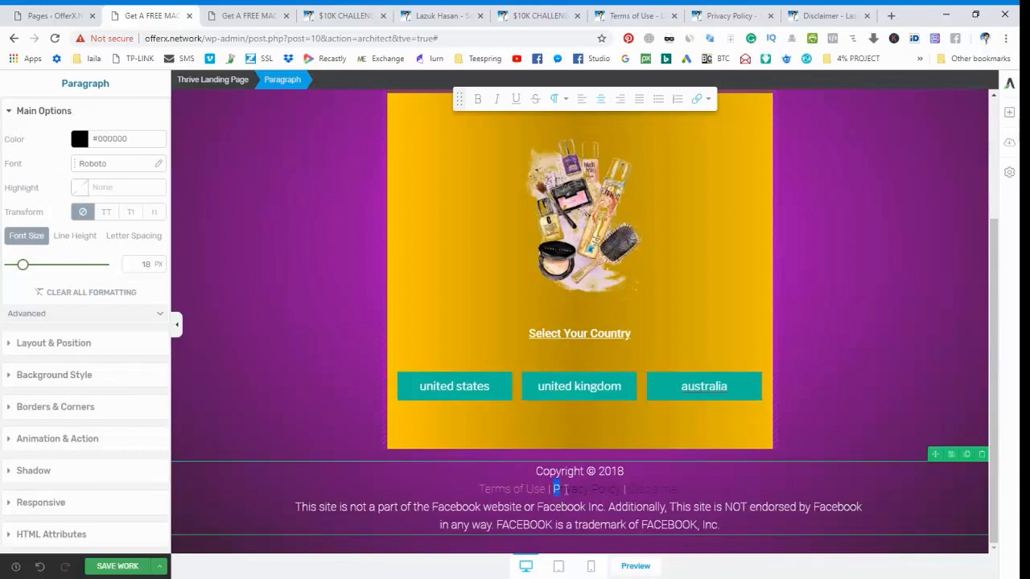
{"action": "left_click_drag", "start_coordinate": [566, 490], "coordinate": [618, 490]}
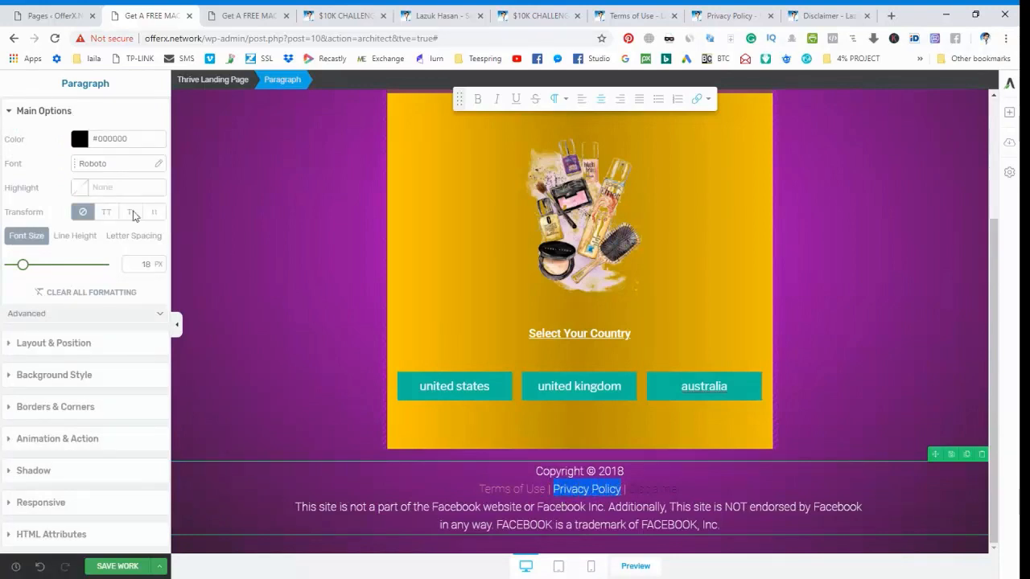
{"action": "triple_click", "coordinate": [582, 490]}
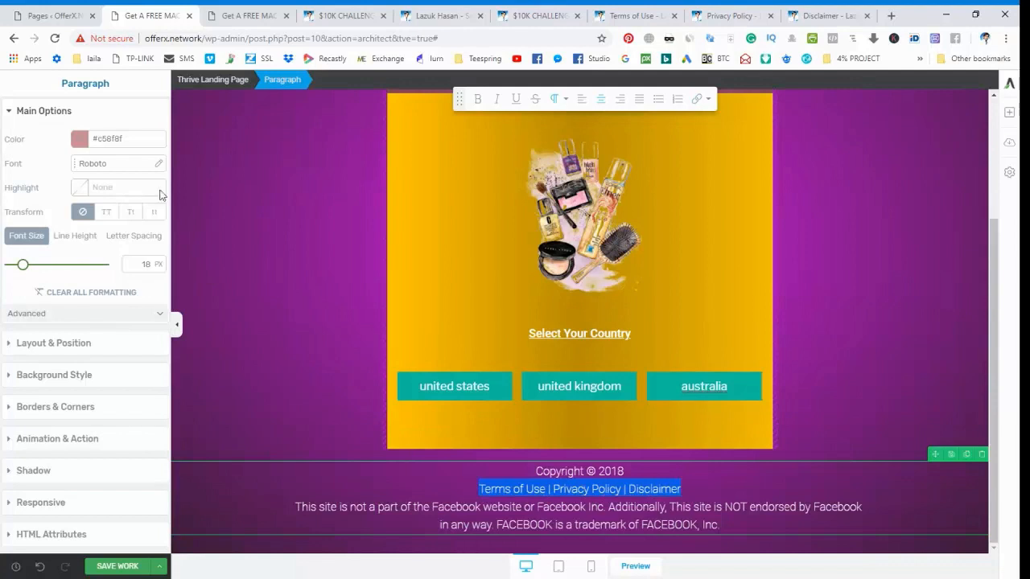
{"action": "left_click", "coordinate": [79, 139]}
{"action": "left_click_drag", "start_coordinate": [37, 192], "coordinate": [16, 168]}
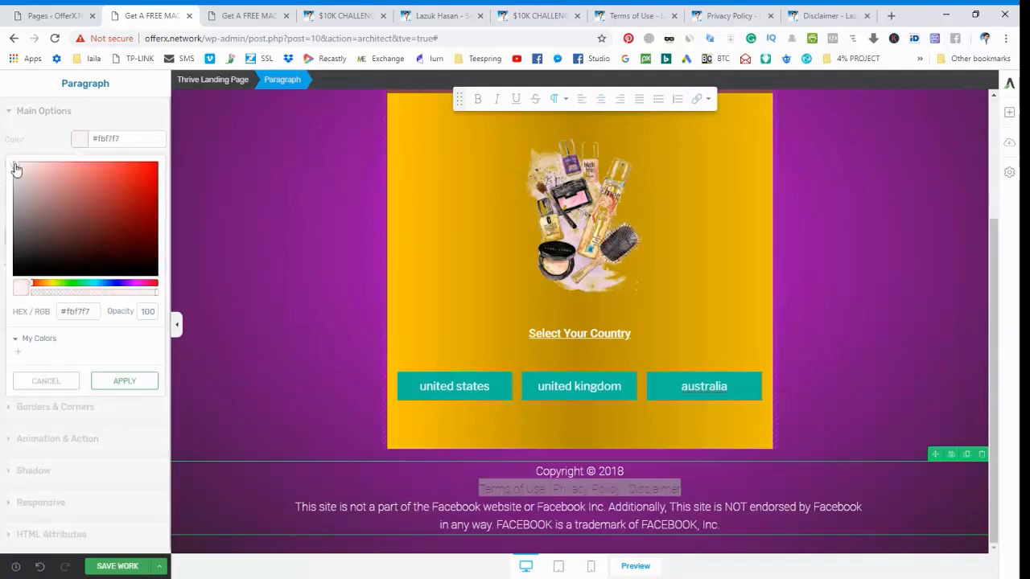
{"action": "left_click", "coordinate": [119, 383]}
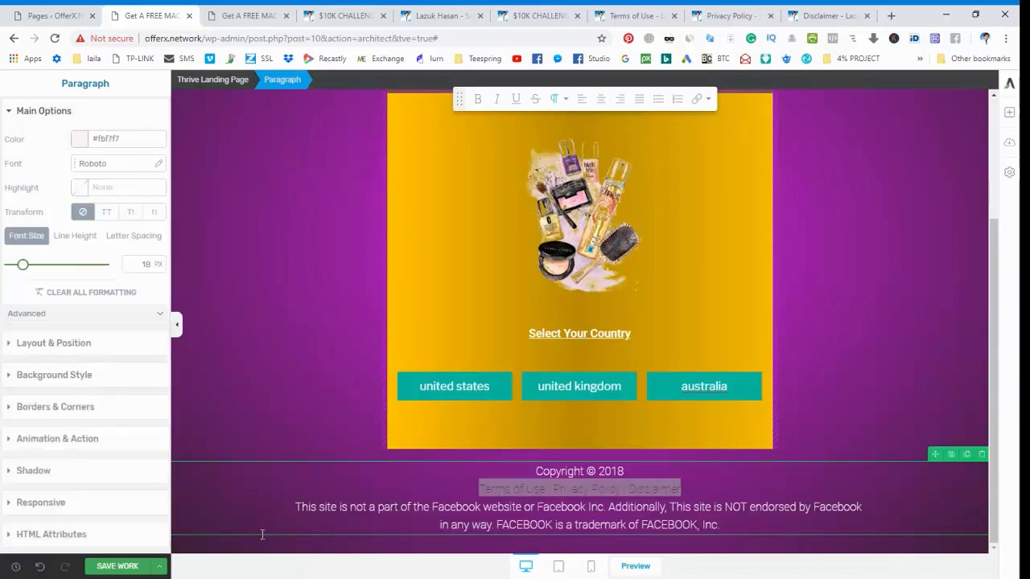
Check the footer's legal links in the mobile view and save the landing page.
{"action": "left_click", "coordinate": [591, 566]}
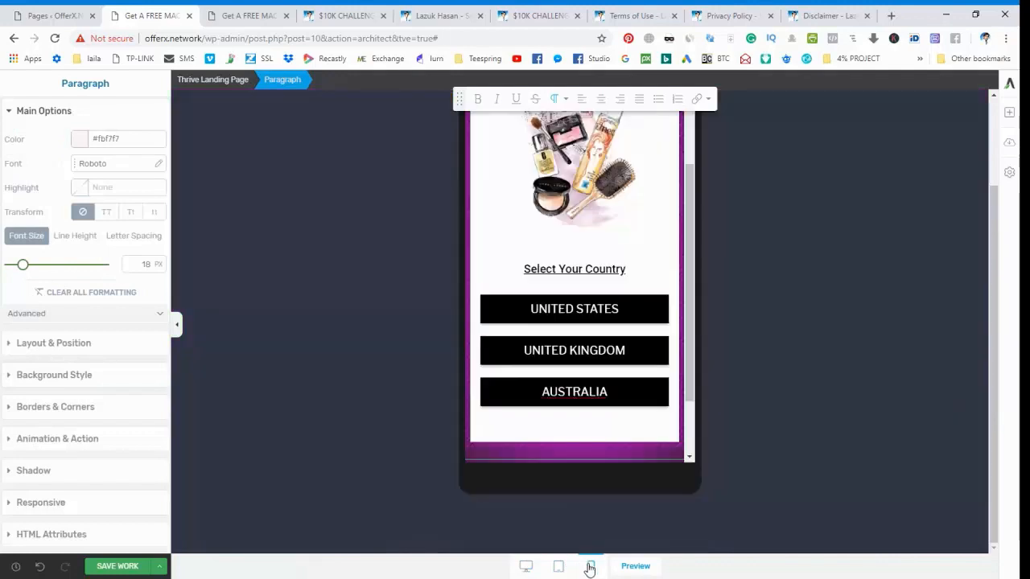
{"action": "scroll", "coordinate": [575, 391], "scroll_direction": "down", "scroll_amount": 2}
{"action": "left_click", "coordinate": [598, 409]}
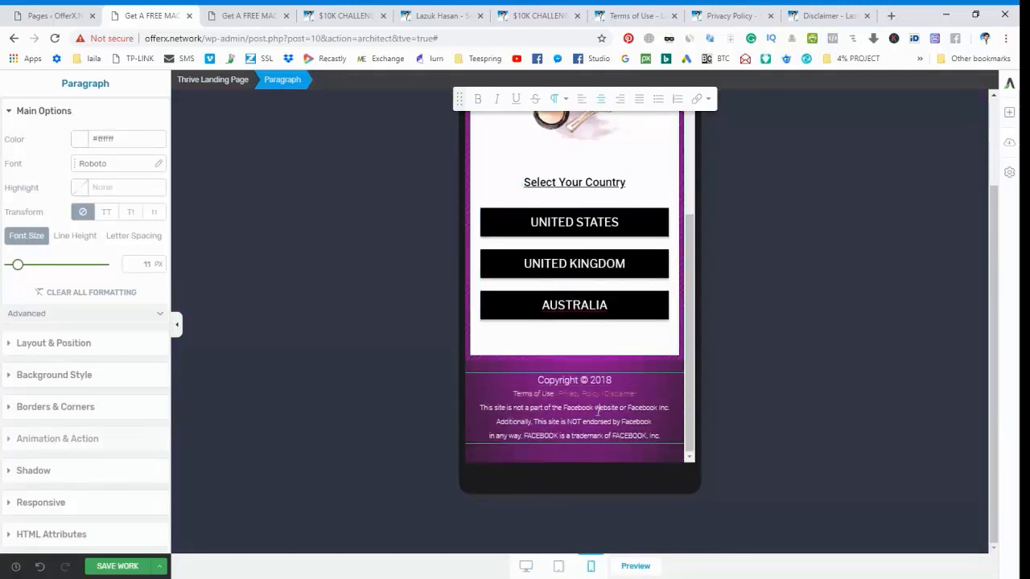
{"action": "left_click", "coordinate": [116, 566]}
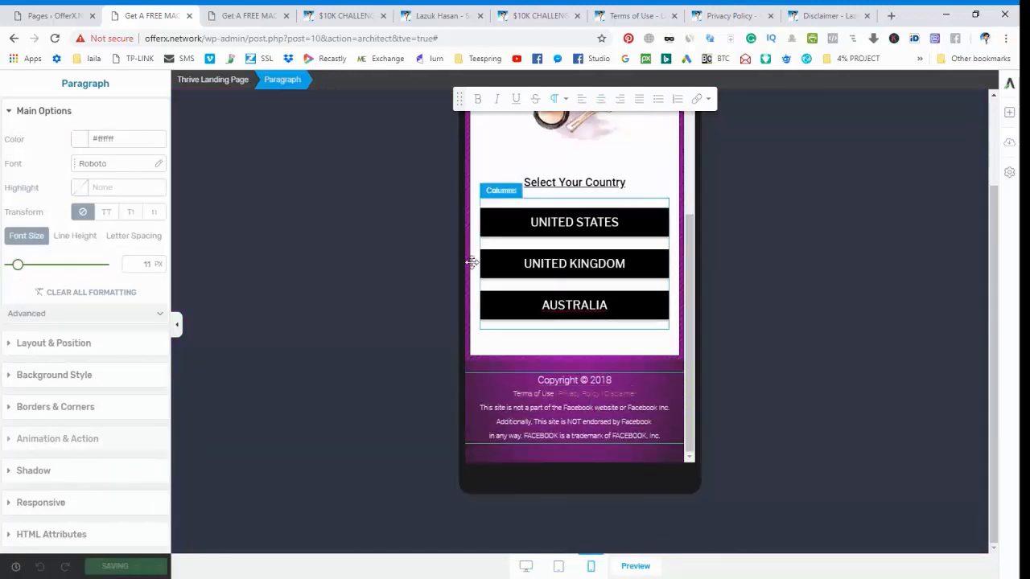
Reload the live offerx.network page in its phone-sized preview and examine the layout and footer links.
{"action": "left_click", "coordinate": [219, 15]}
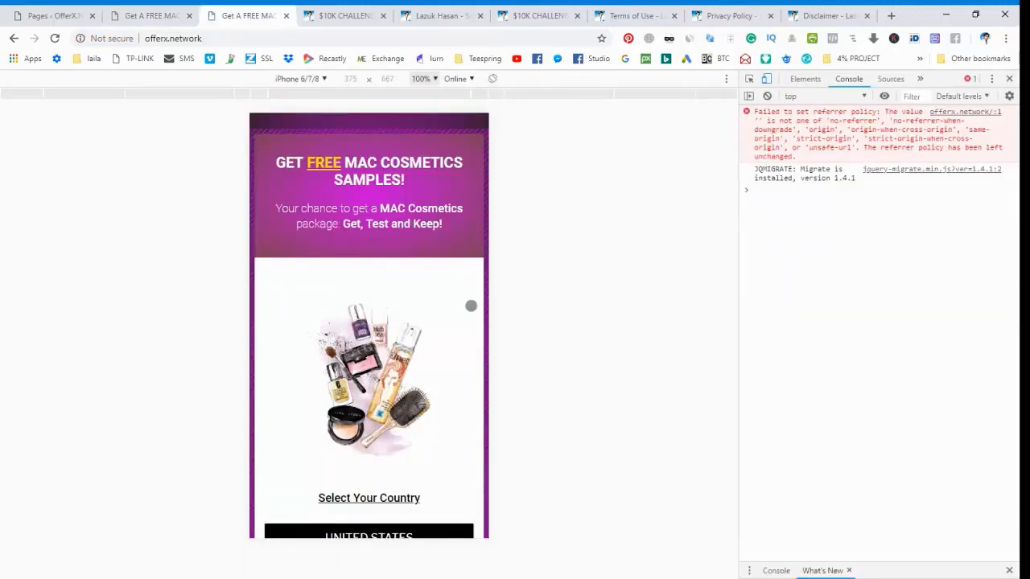
{"action": "key", "text": "F5"}
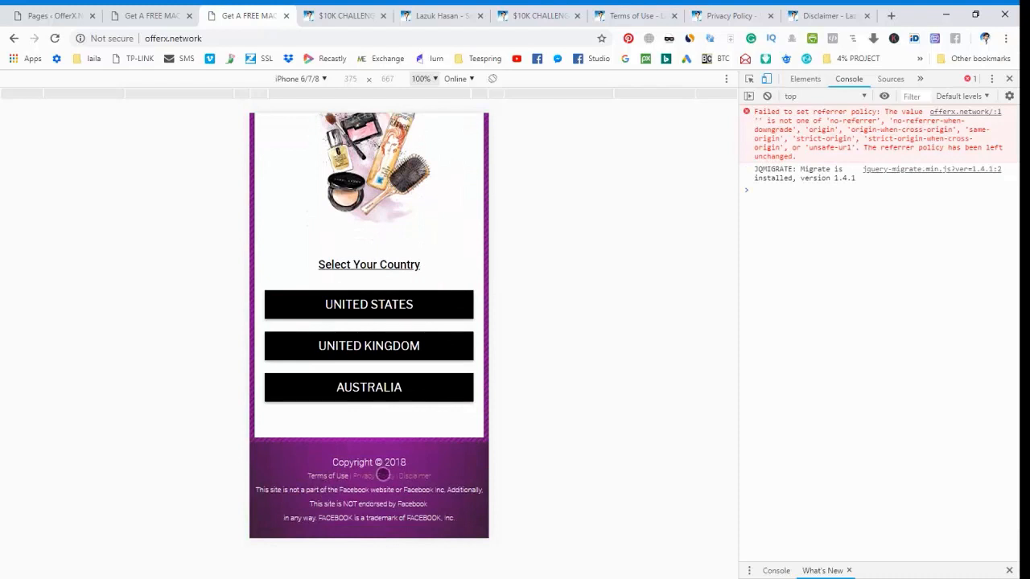
{"action": "scroll", "coordinate": [413, 469], "scroll_direction": "up", "scroll_amount": 2}
{"action": "scroll", "coordinate": [413, 471], "scroll_direction": "down", "scroll_amount": 2}
{"action": "scroll", "coordinate": [415, 507], "scroll_direction": "up", "scroll_amount": 3}
{"action": "scroll", "coordinate": [412, 371], "scroll_direction": "down", "scroll_amount": 1}
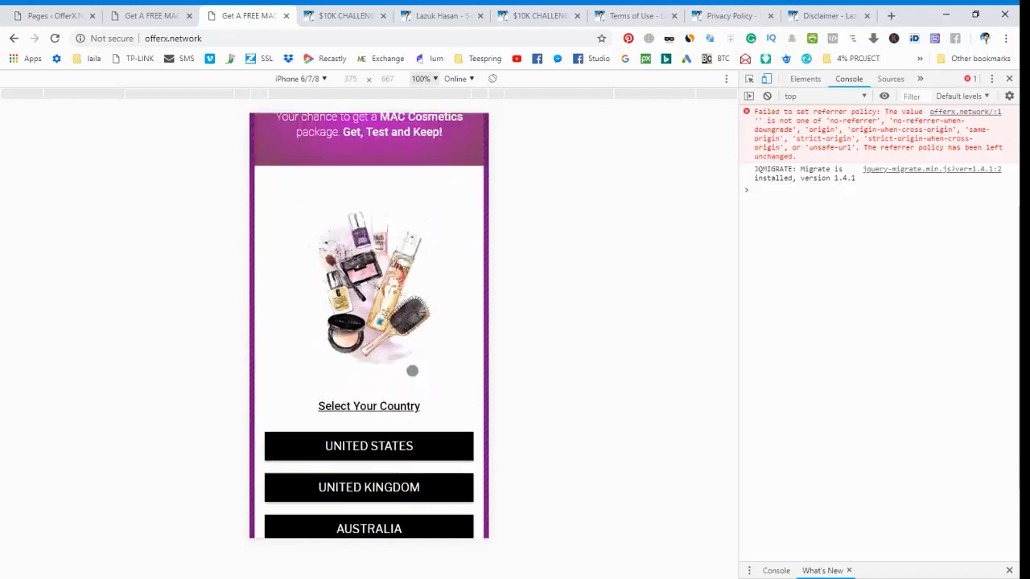
{"action": "scroll", "coordinate": [412, 371], "scroll_direction": "up", "scroll_amount": 1}
{"action": "scroll", "coordinate": [412, 371], "scroll_direction": "down", "scroll_amount": 3}
{"action": "scroll", "coordinate": [412, 371], "scroll_direction": "up", "scroll_amount": 3}
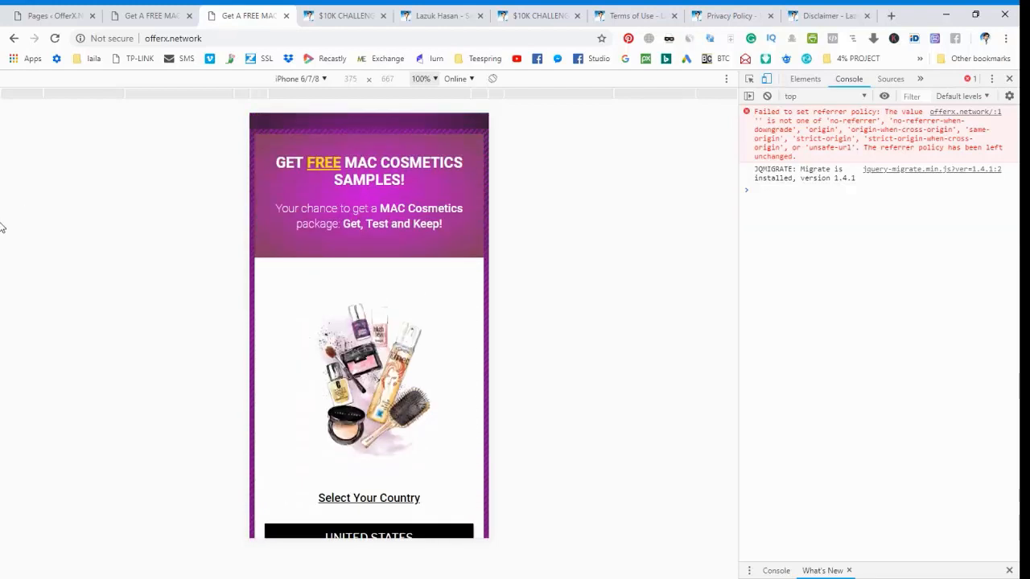